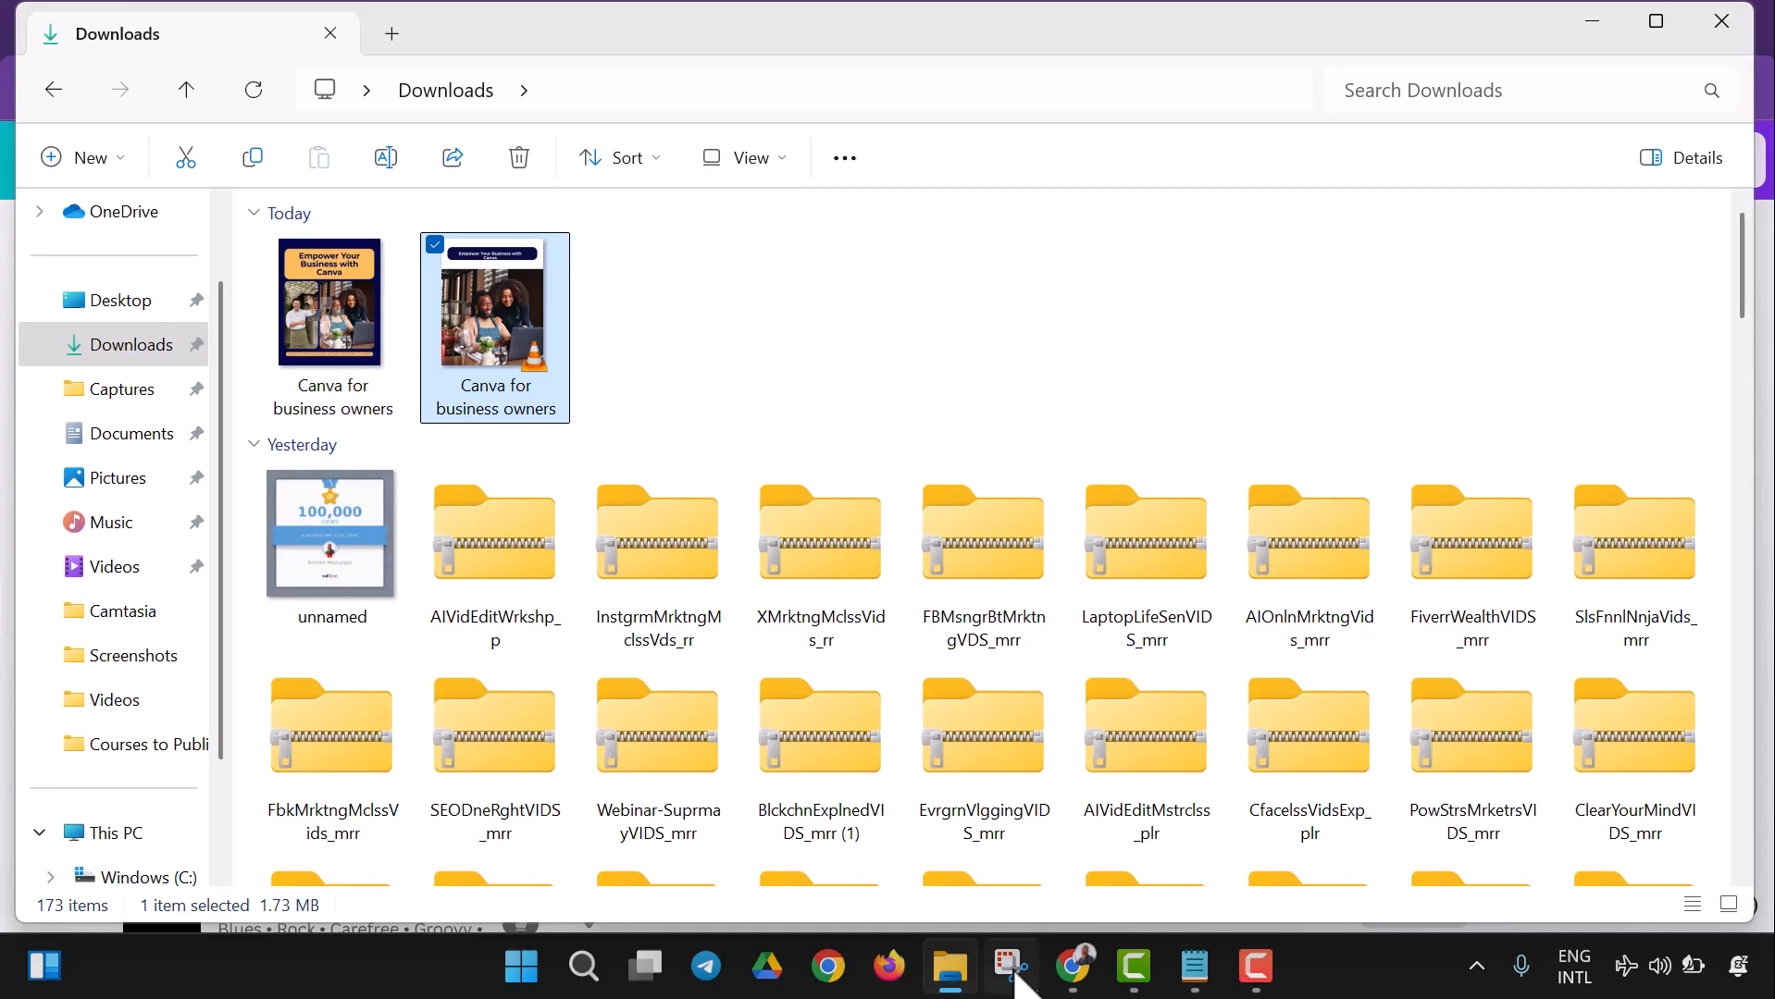
# - Switch to Canva in the browser and go from the open design to the Canva home page
pyautogui.click(1071, 967)
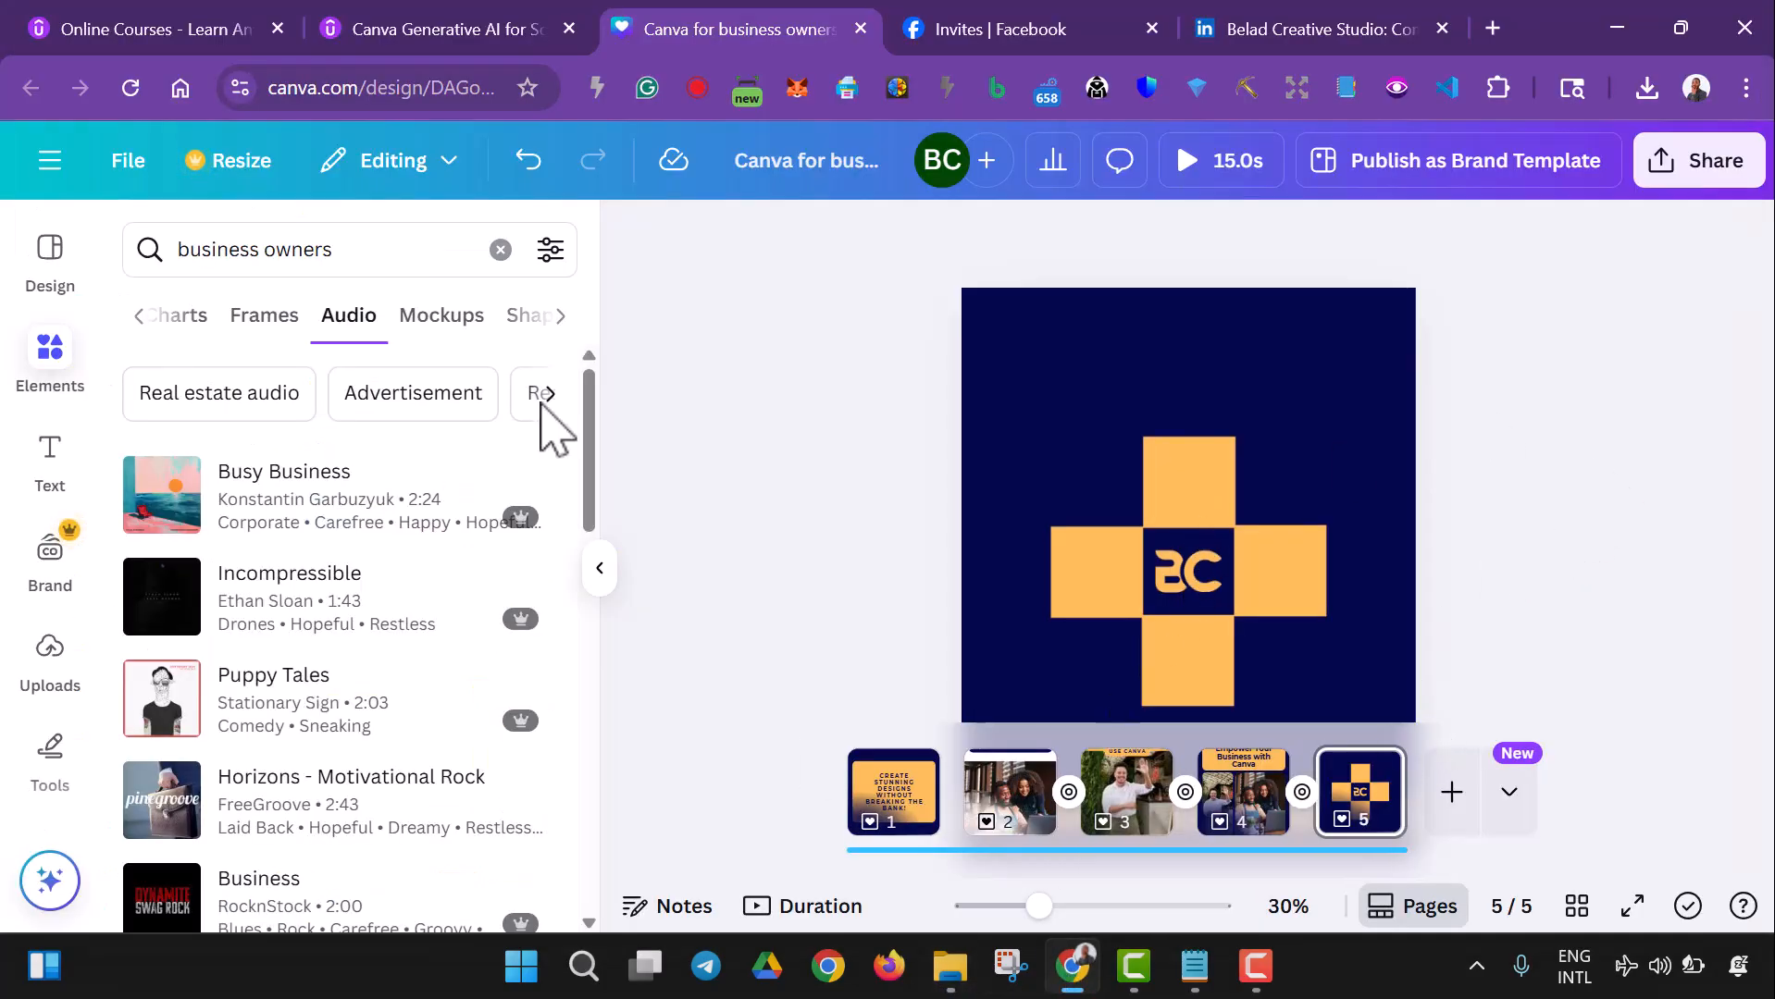
pyautogui.click(50, 162)
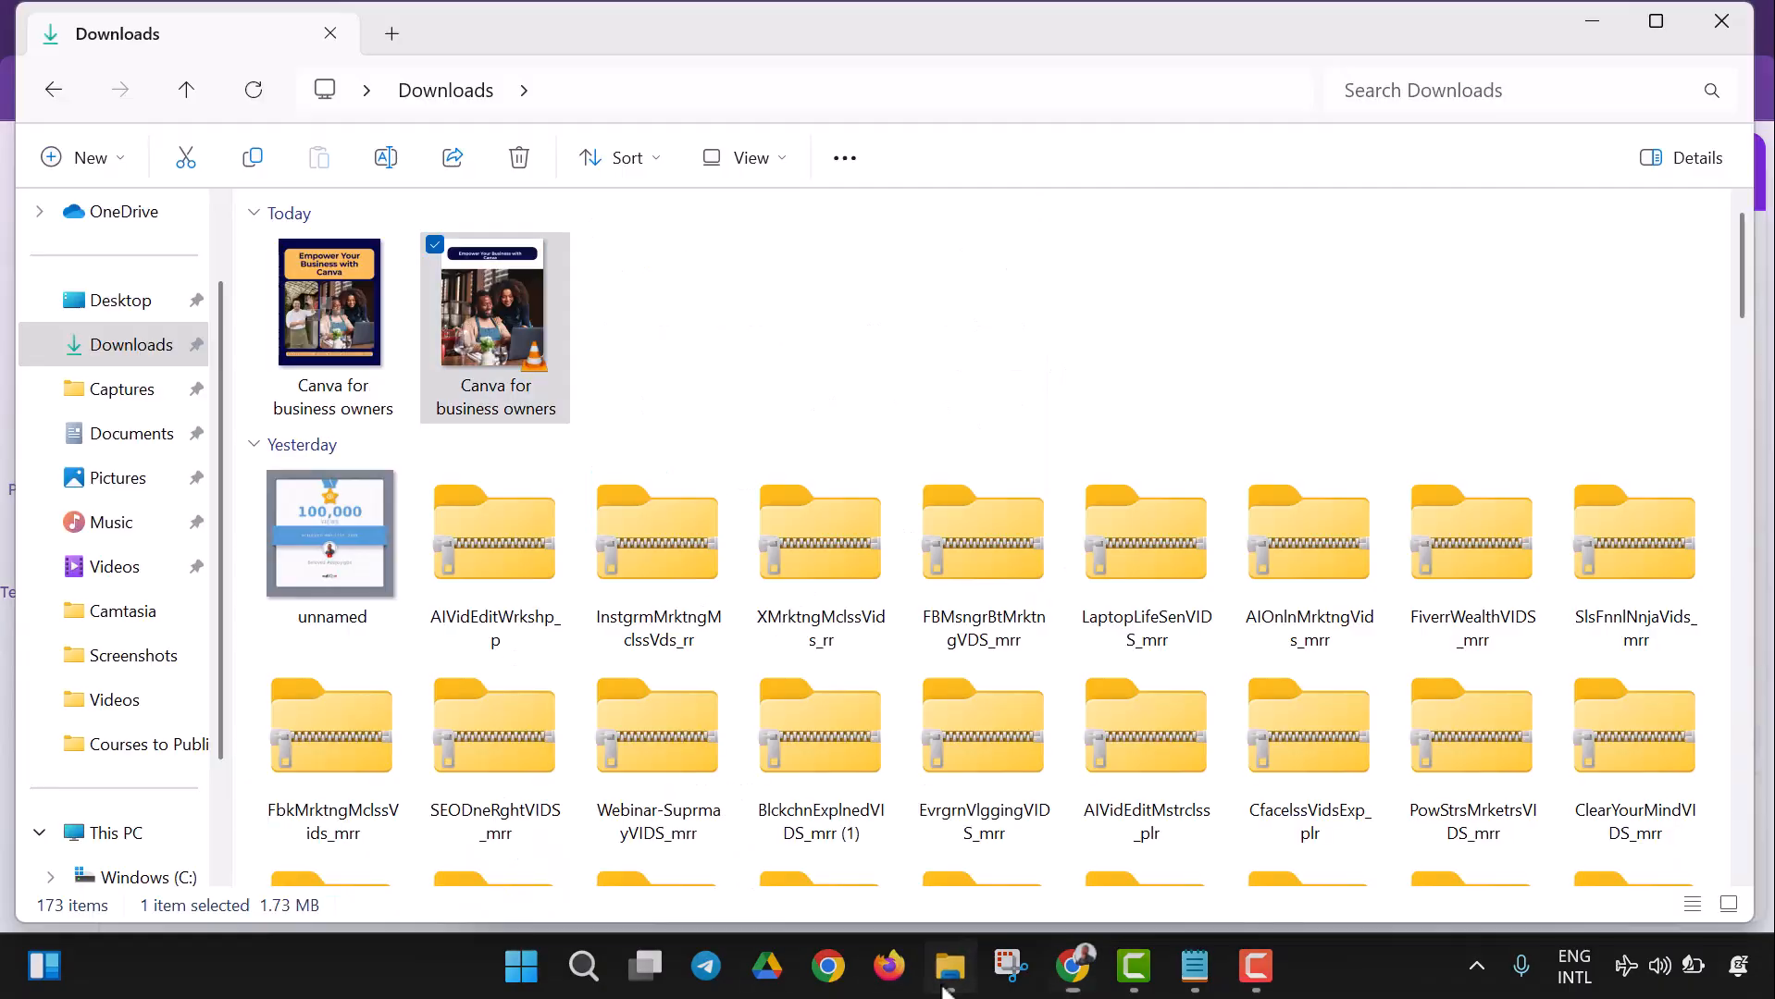
pyautogui.click(948, 979)
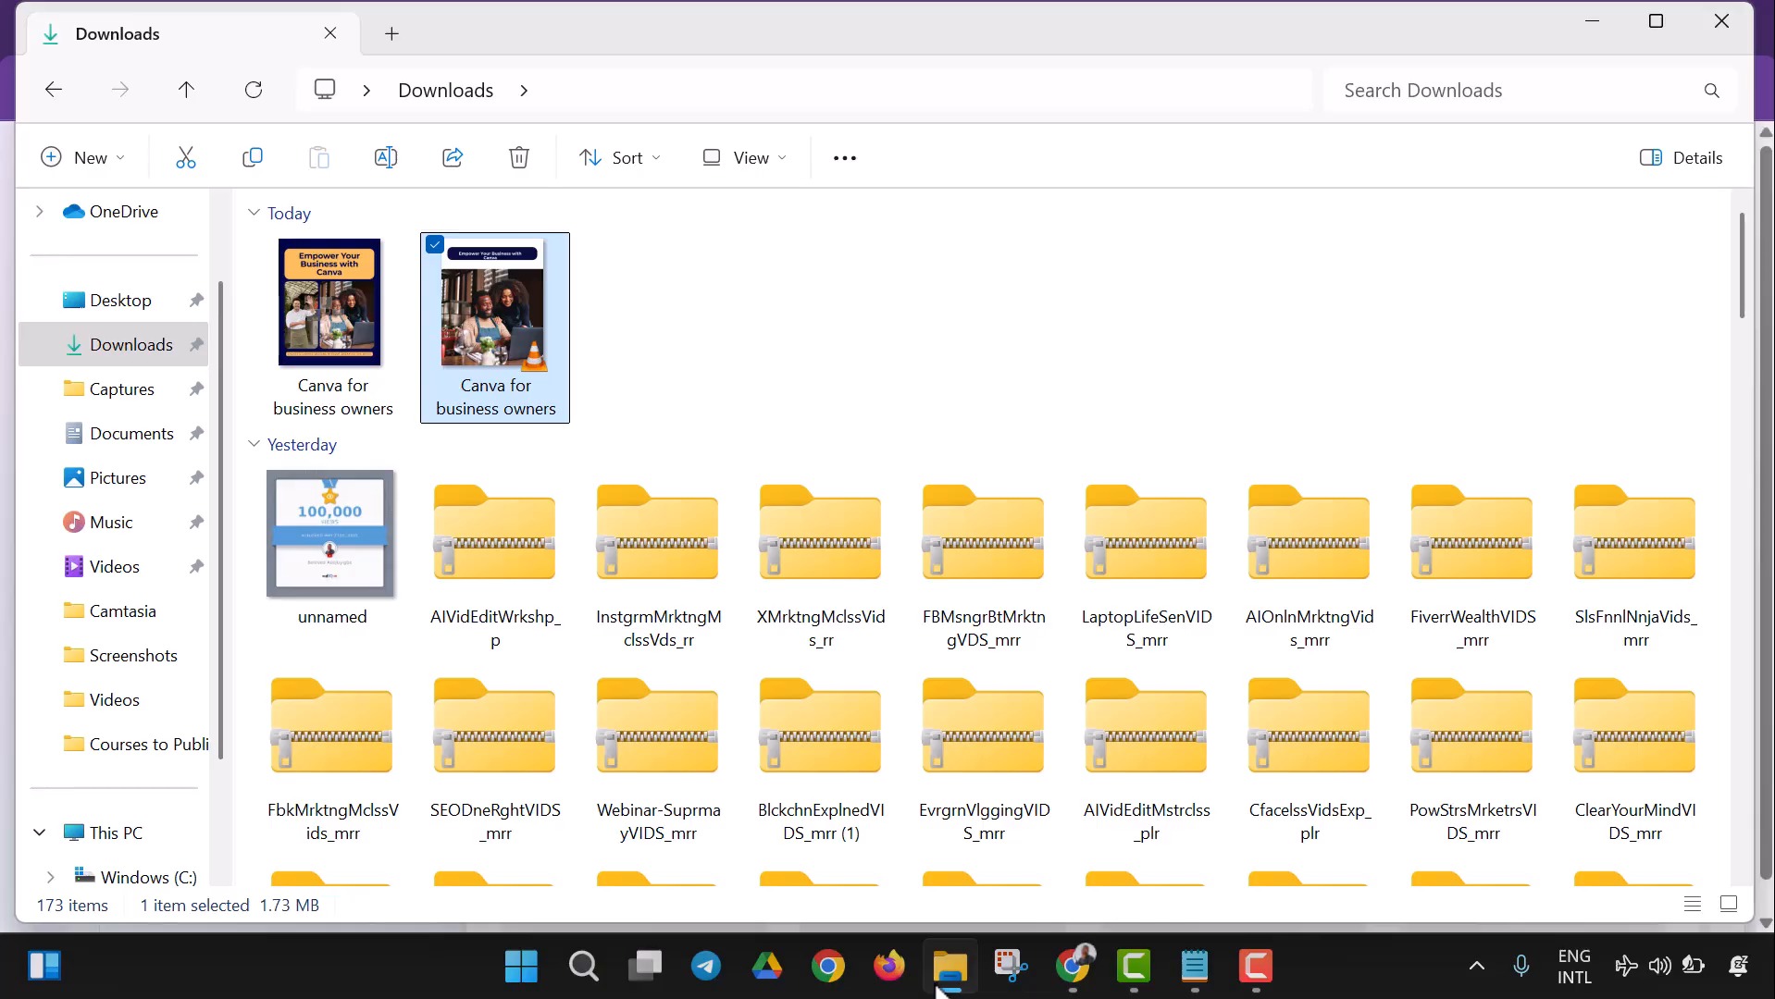
pyautogui.click(937, 987)
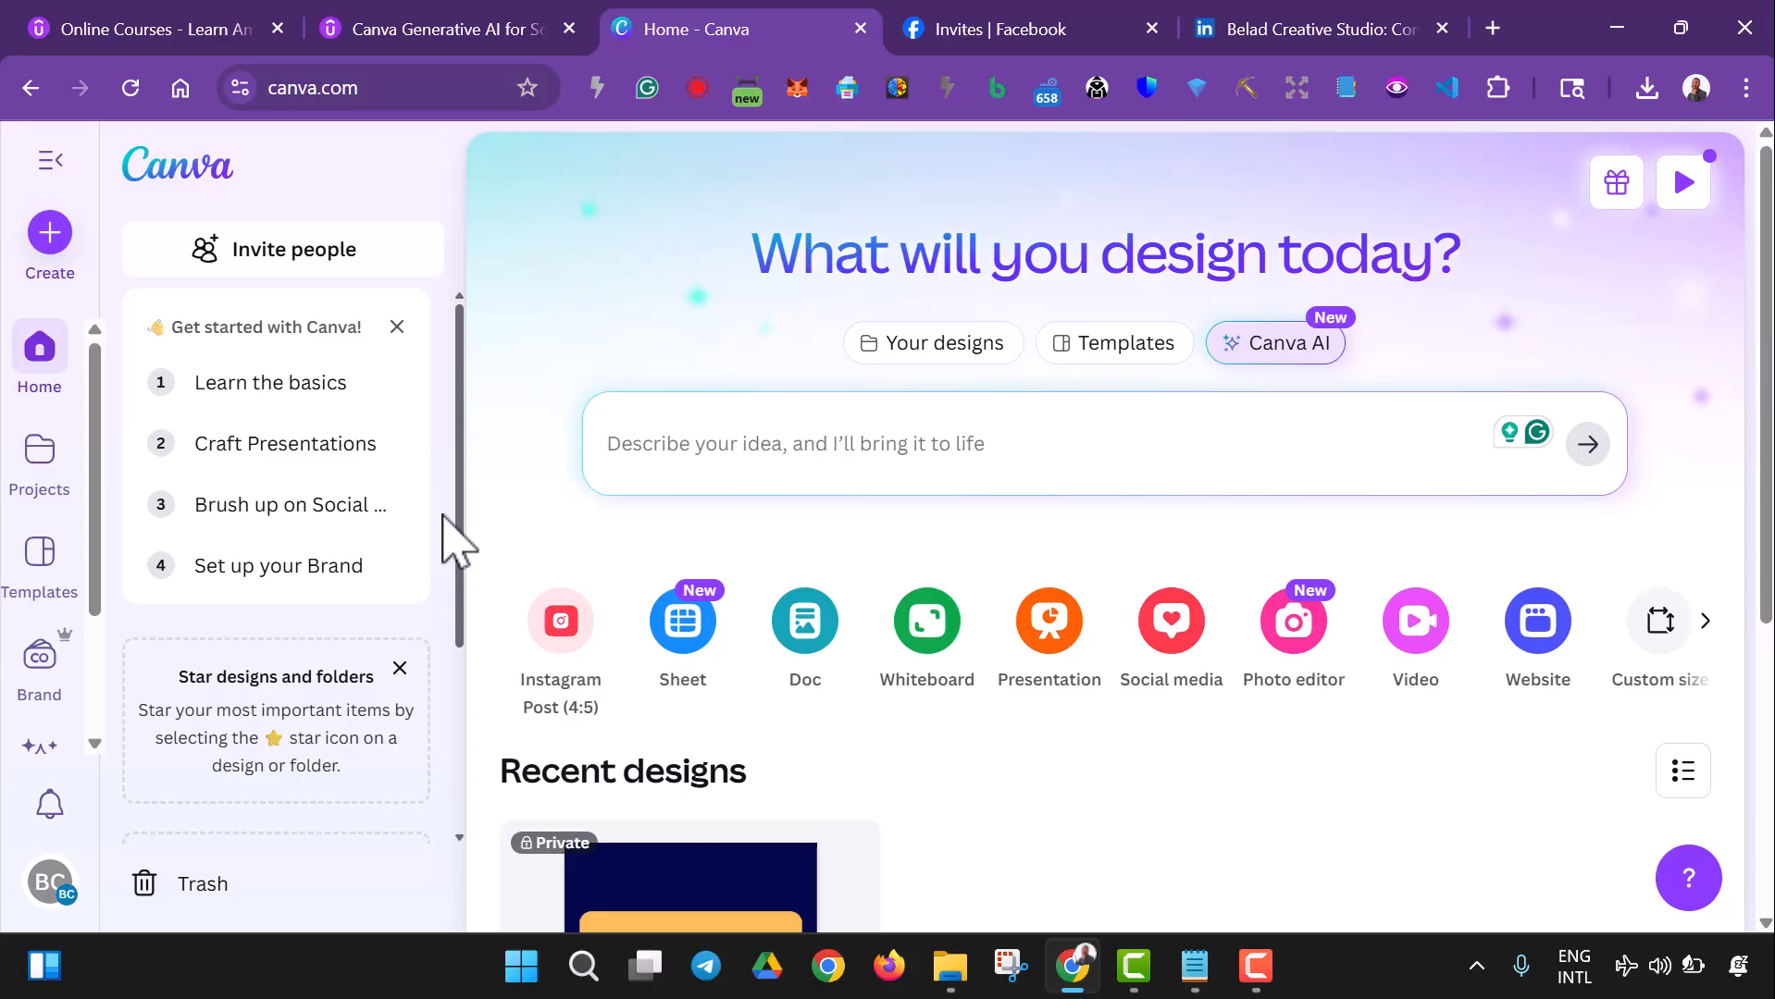
# - Create a new blank Instagram Post (4:5) design
pyautogui.scroll(-3, 733, 582)
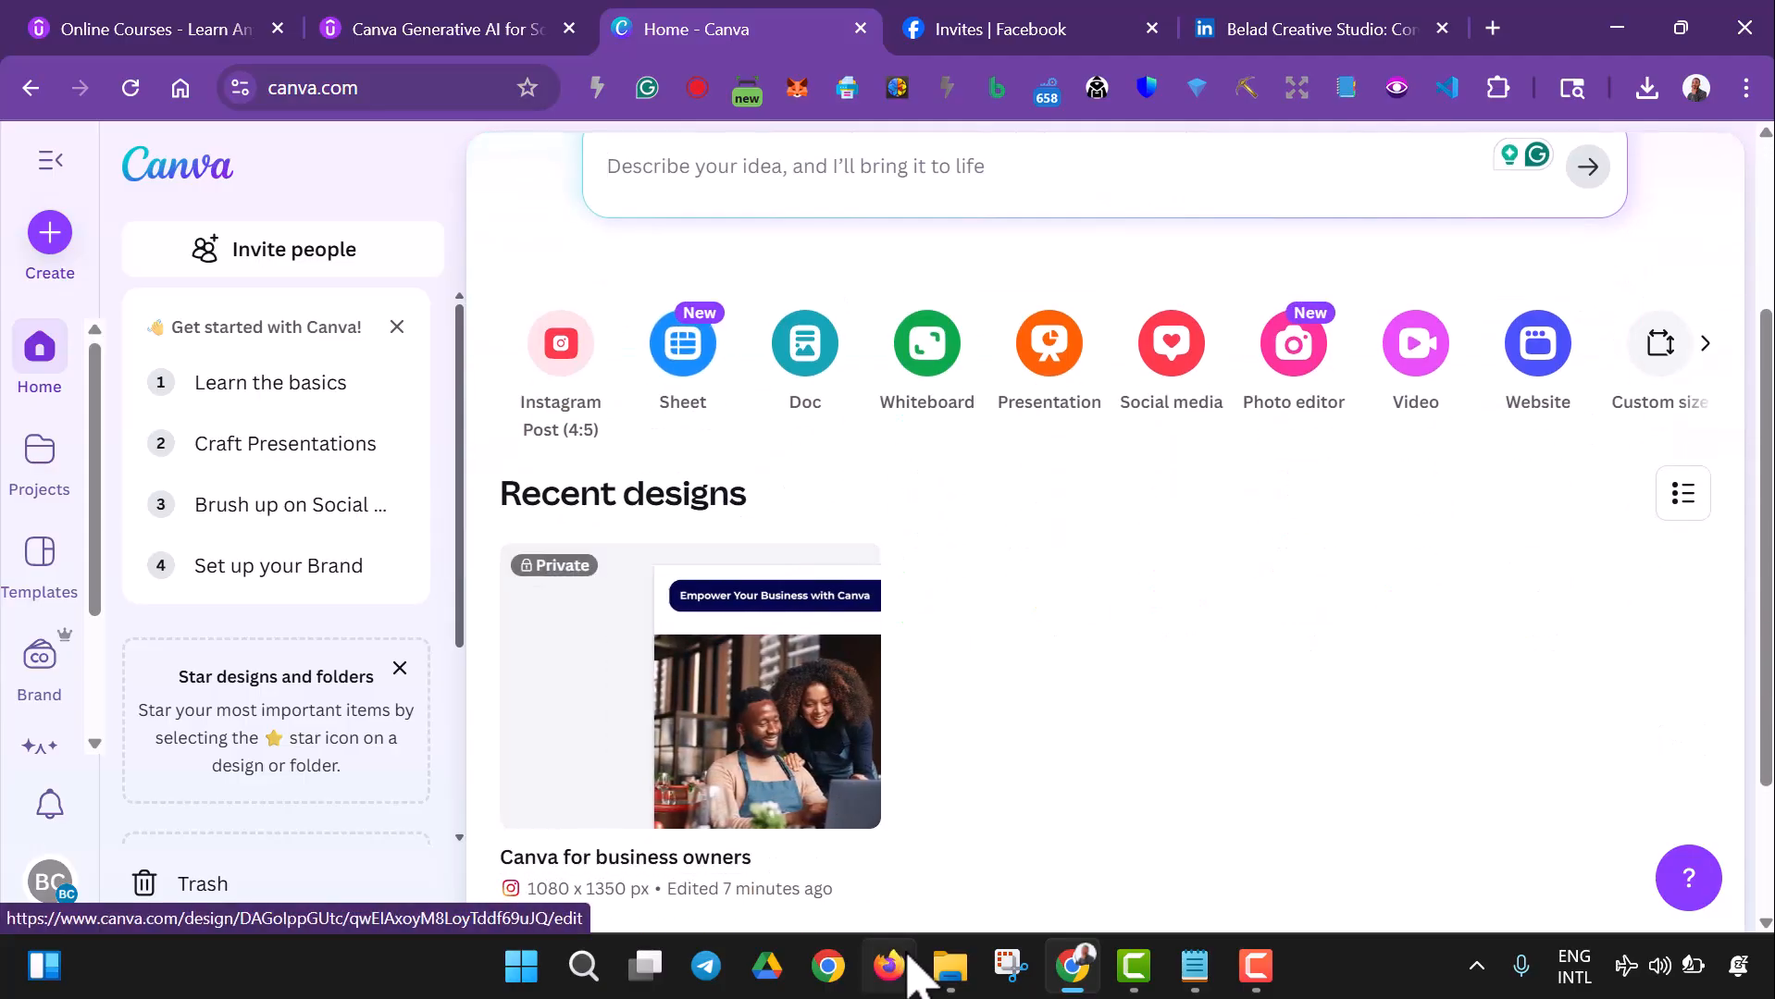
pyautogui.scroll(-1, 891, 645)
pyautogui.scroll(-2, 891, 645)
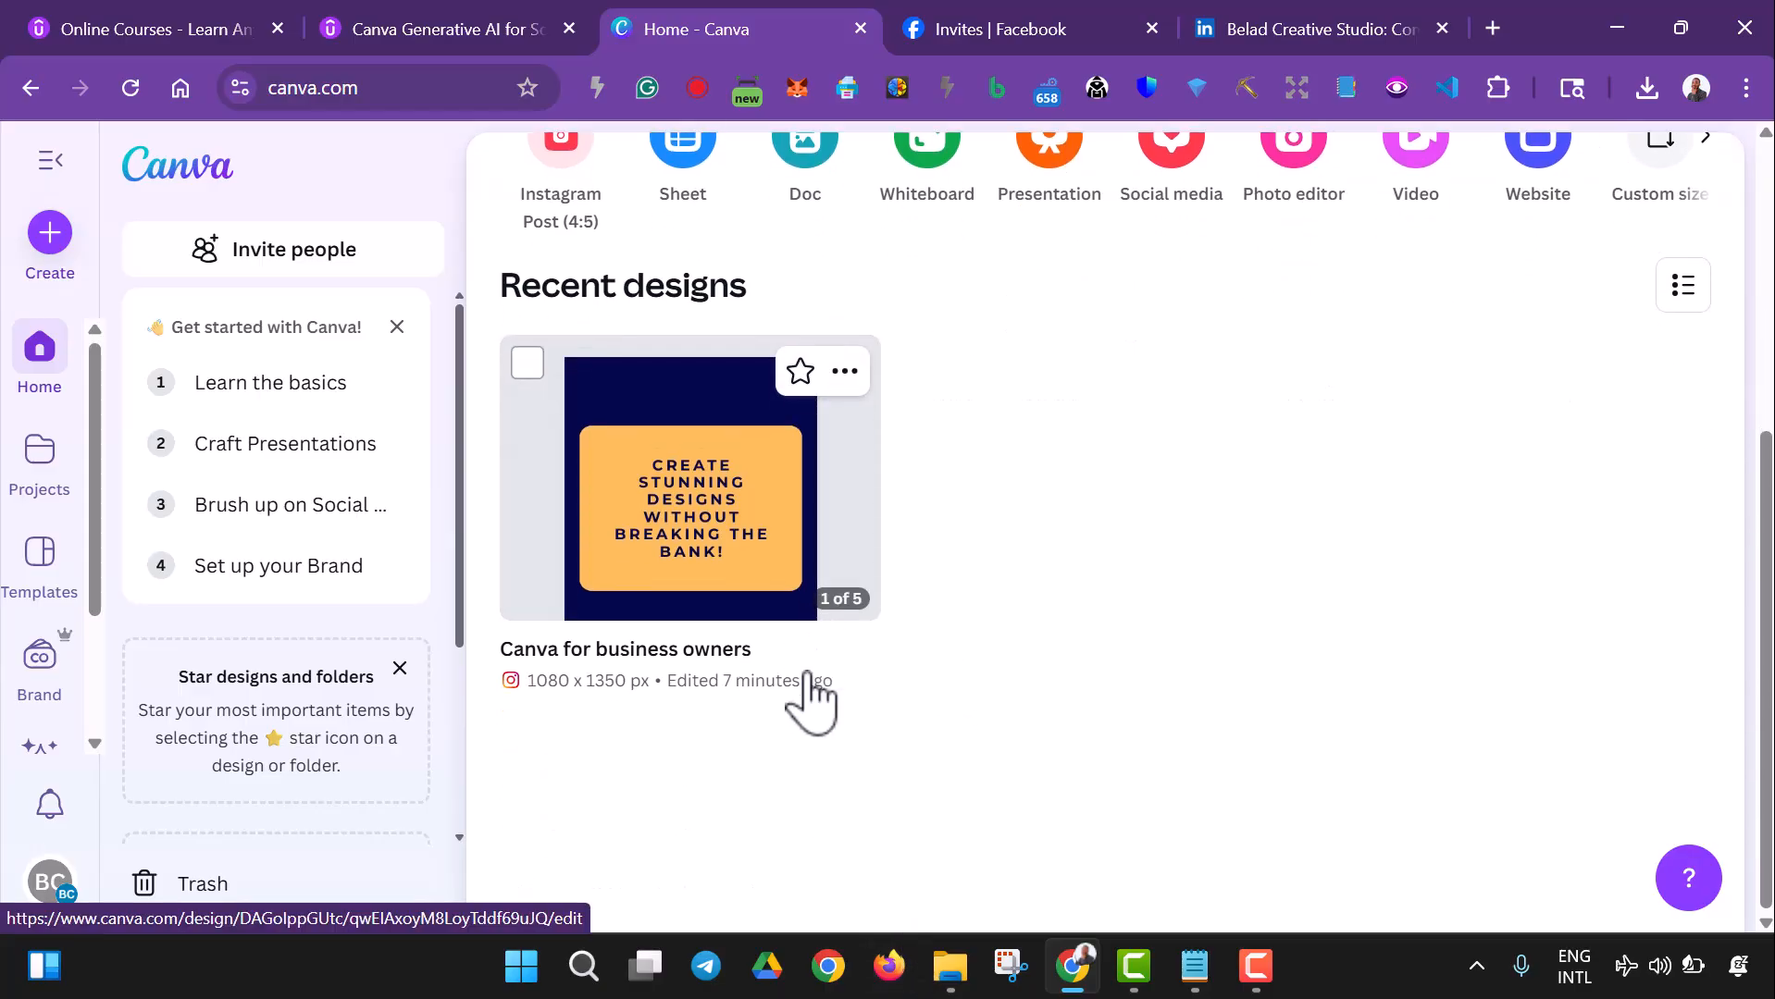
pyautogui.scroll(1, 814, 684)
pyautogui.scroll(3, 814, 703)
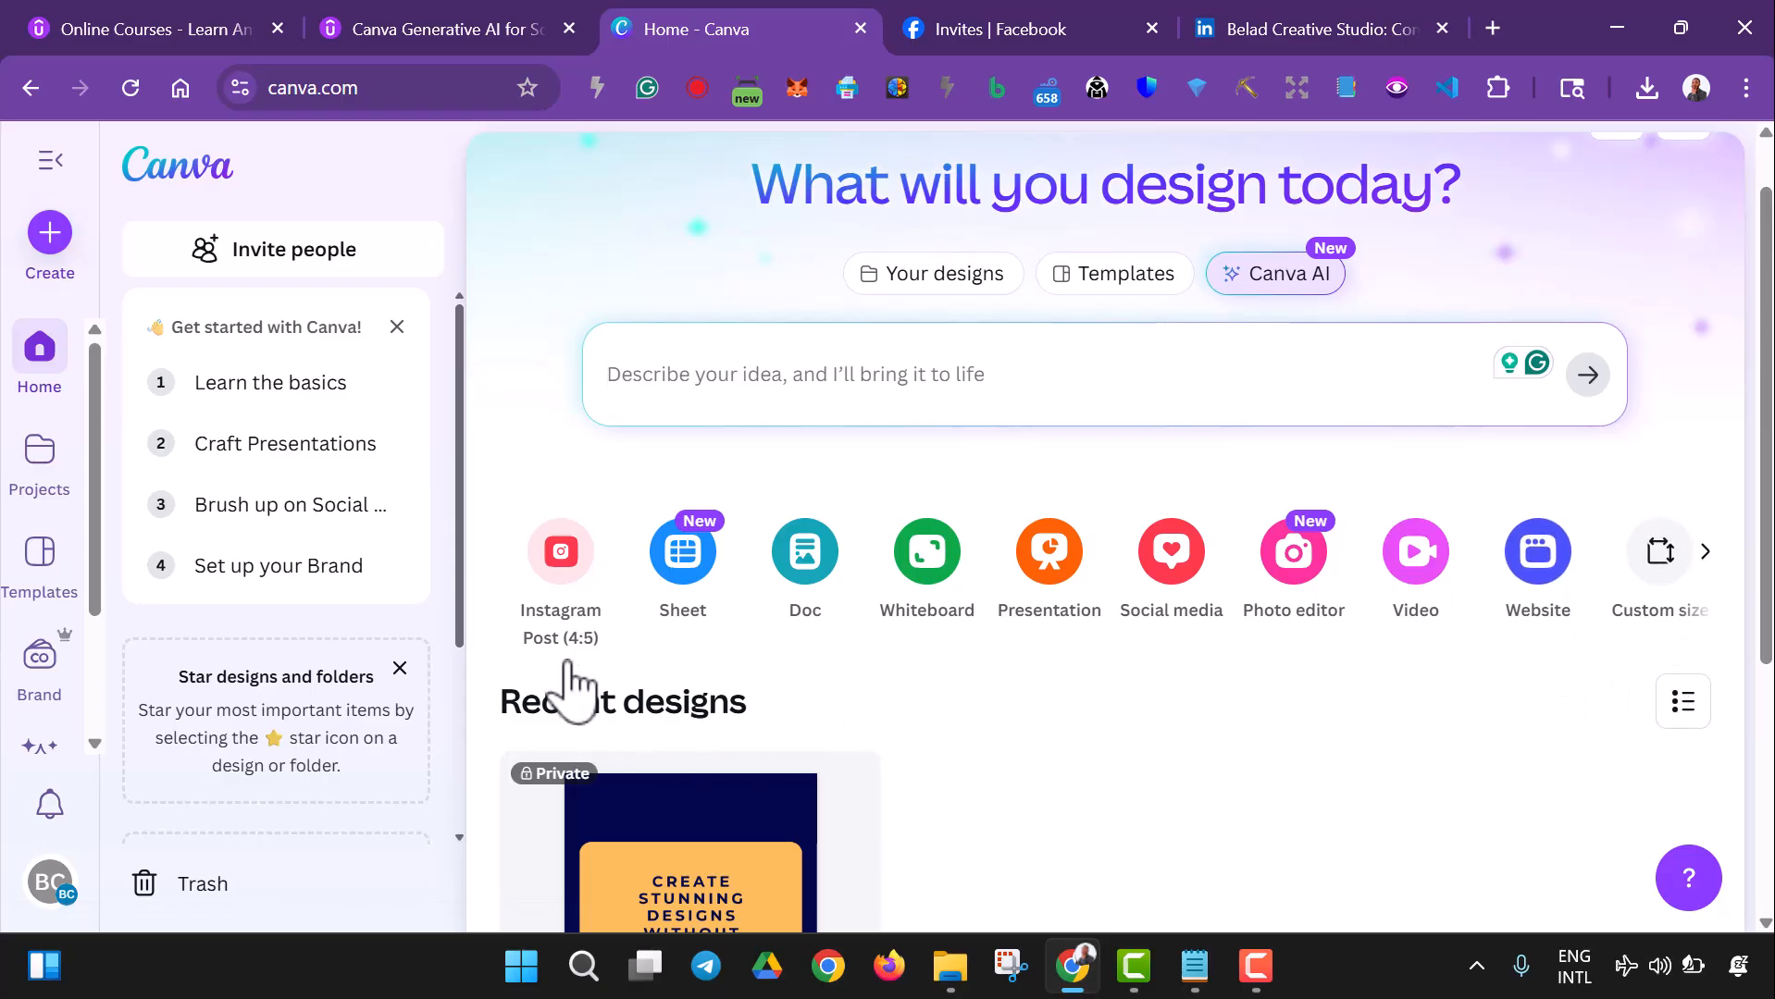
pyautogui.click(562, 553)
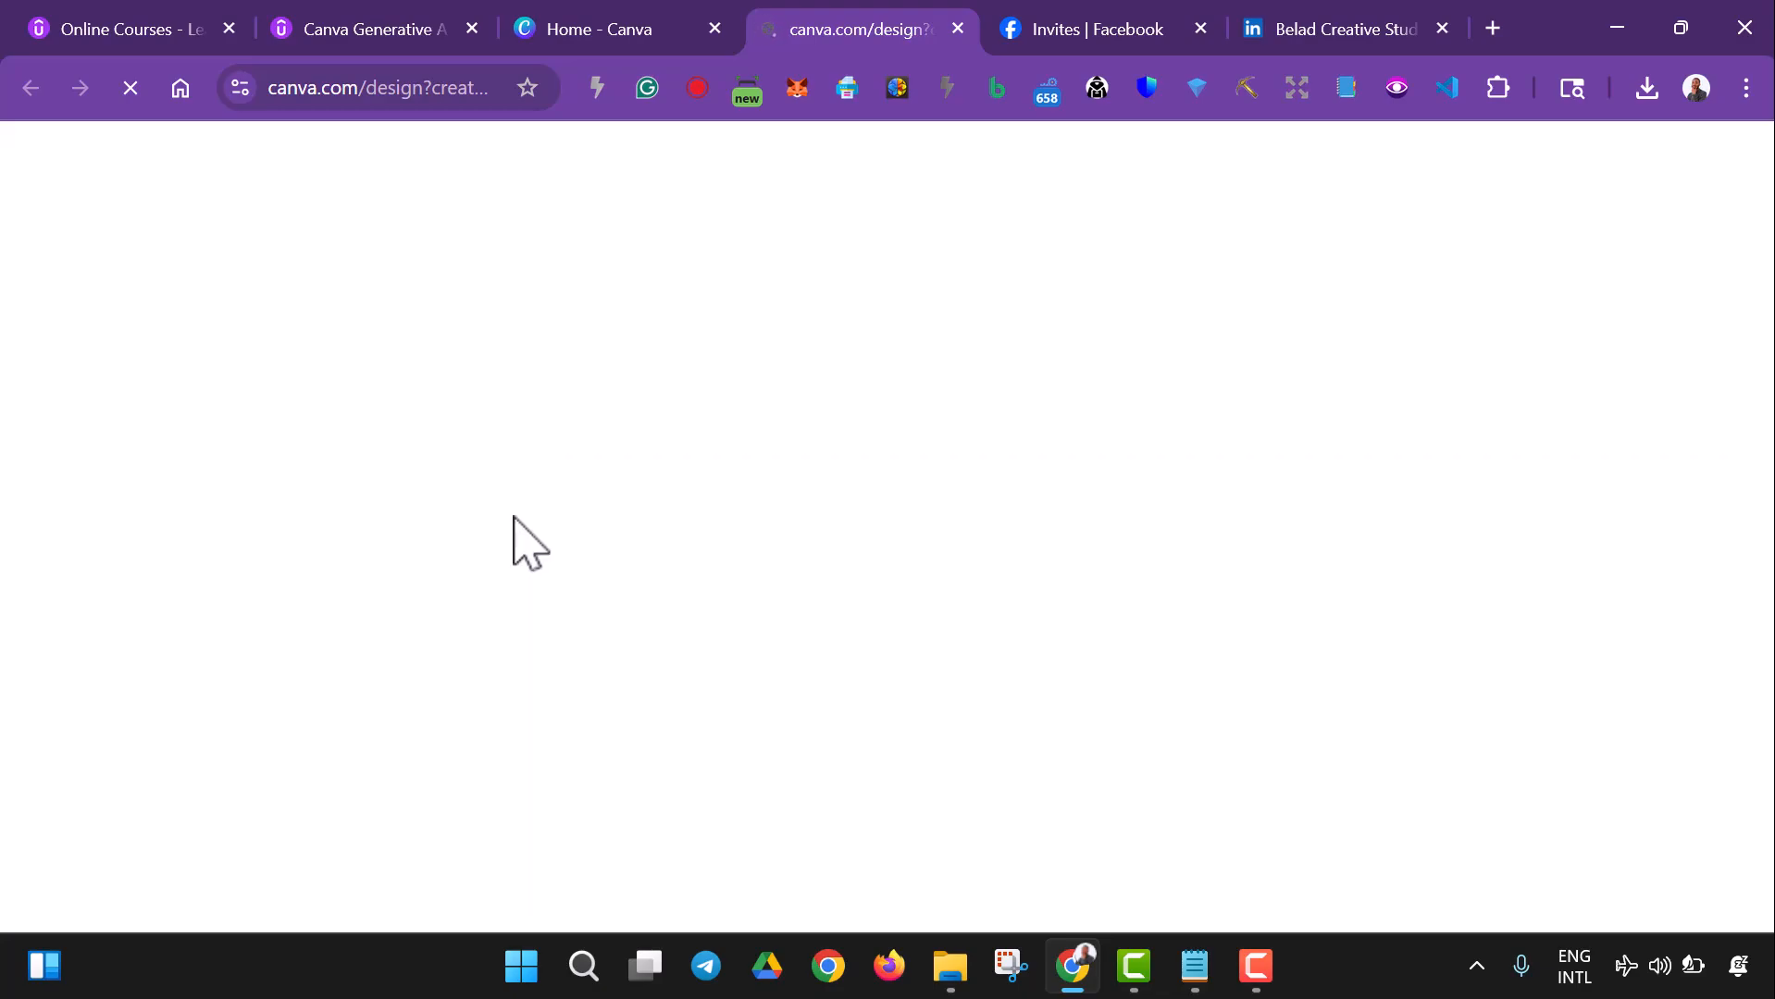
# - Bring the "Canva for business owners" cover image from the Downloads folder onto the blank Canva page
pyautogui.click(948, 967)
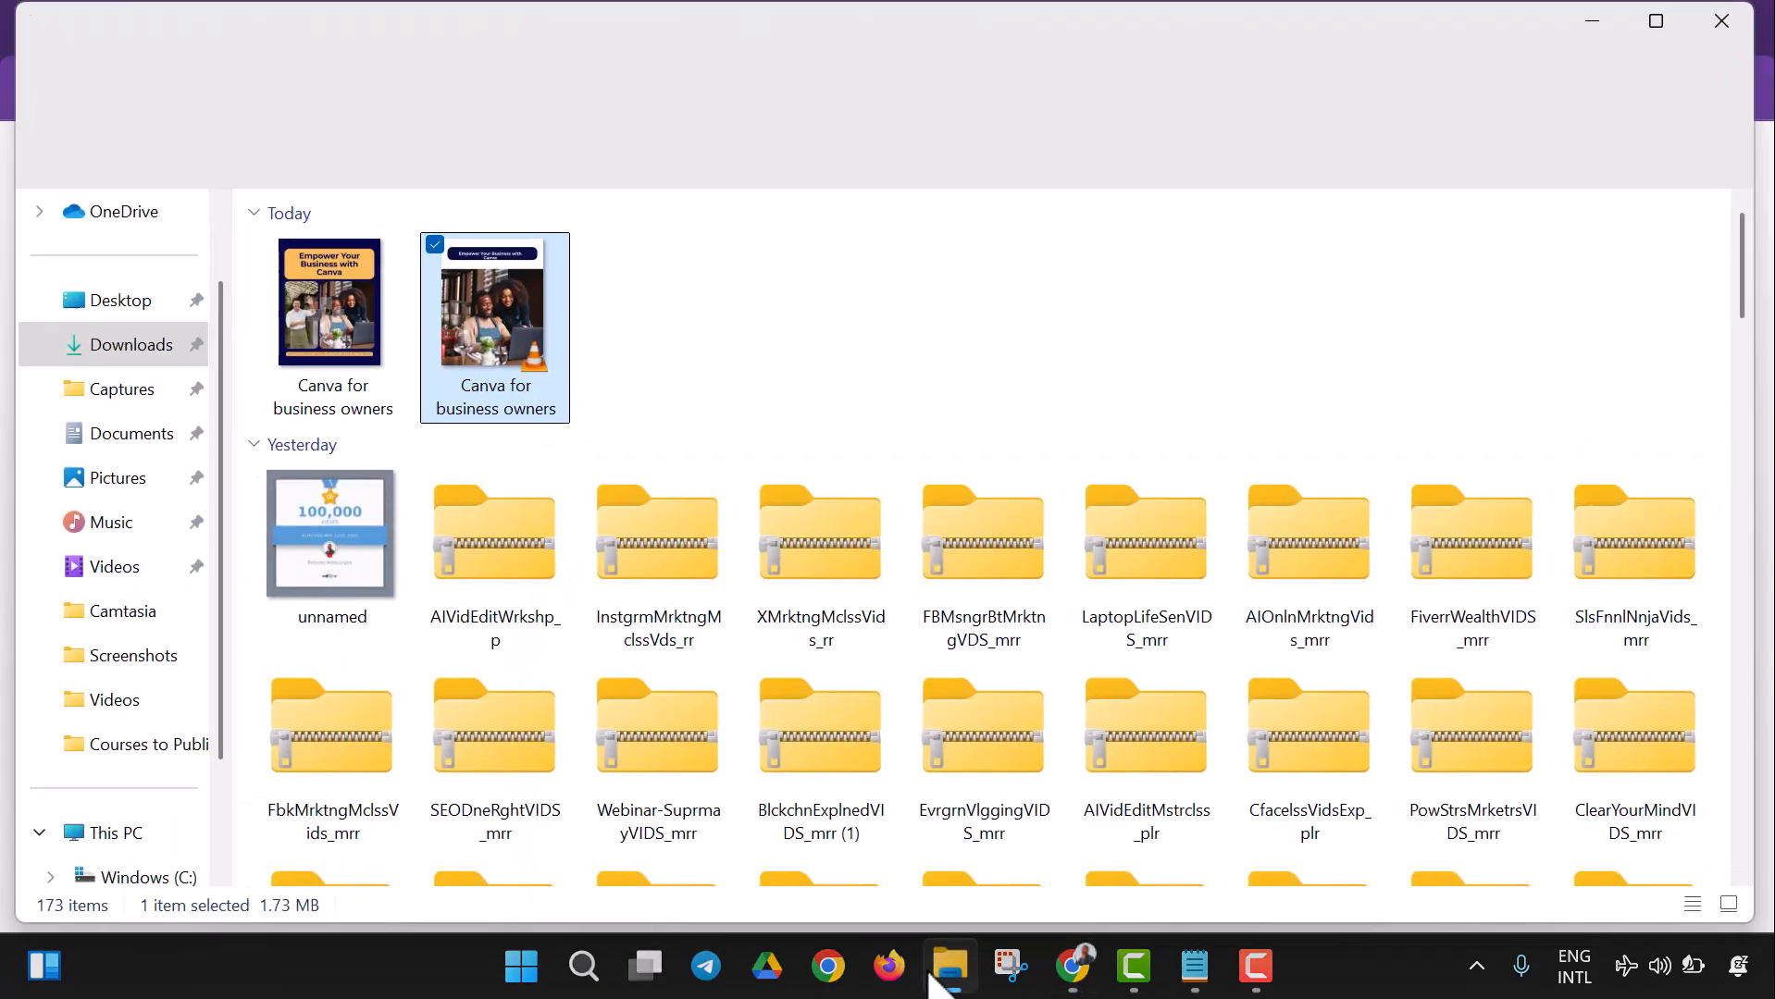
pyautogui.click(1071, 966)
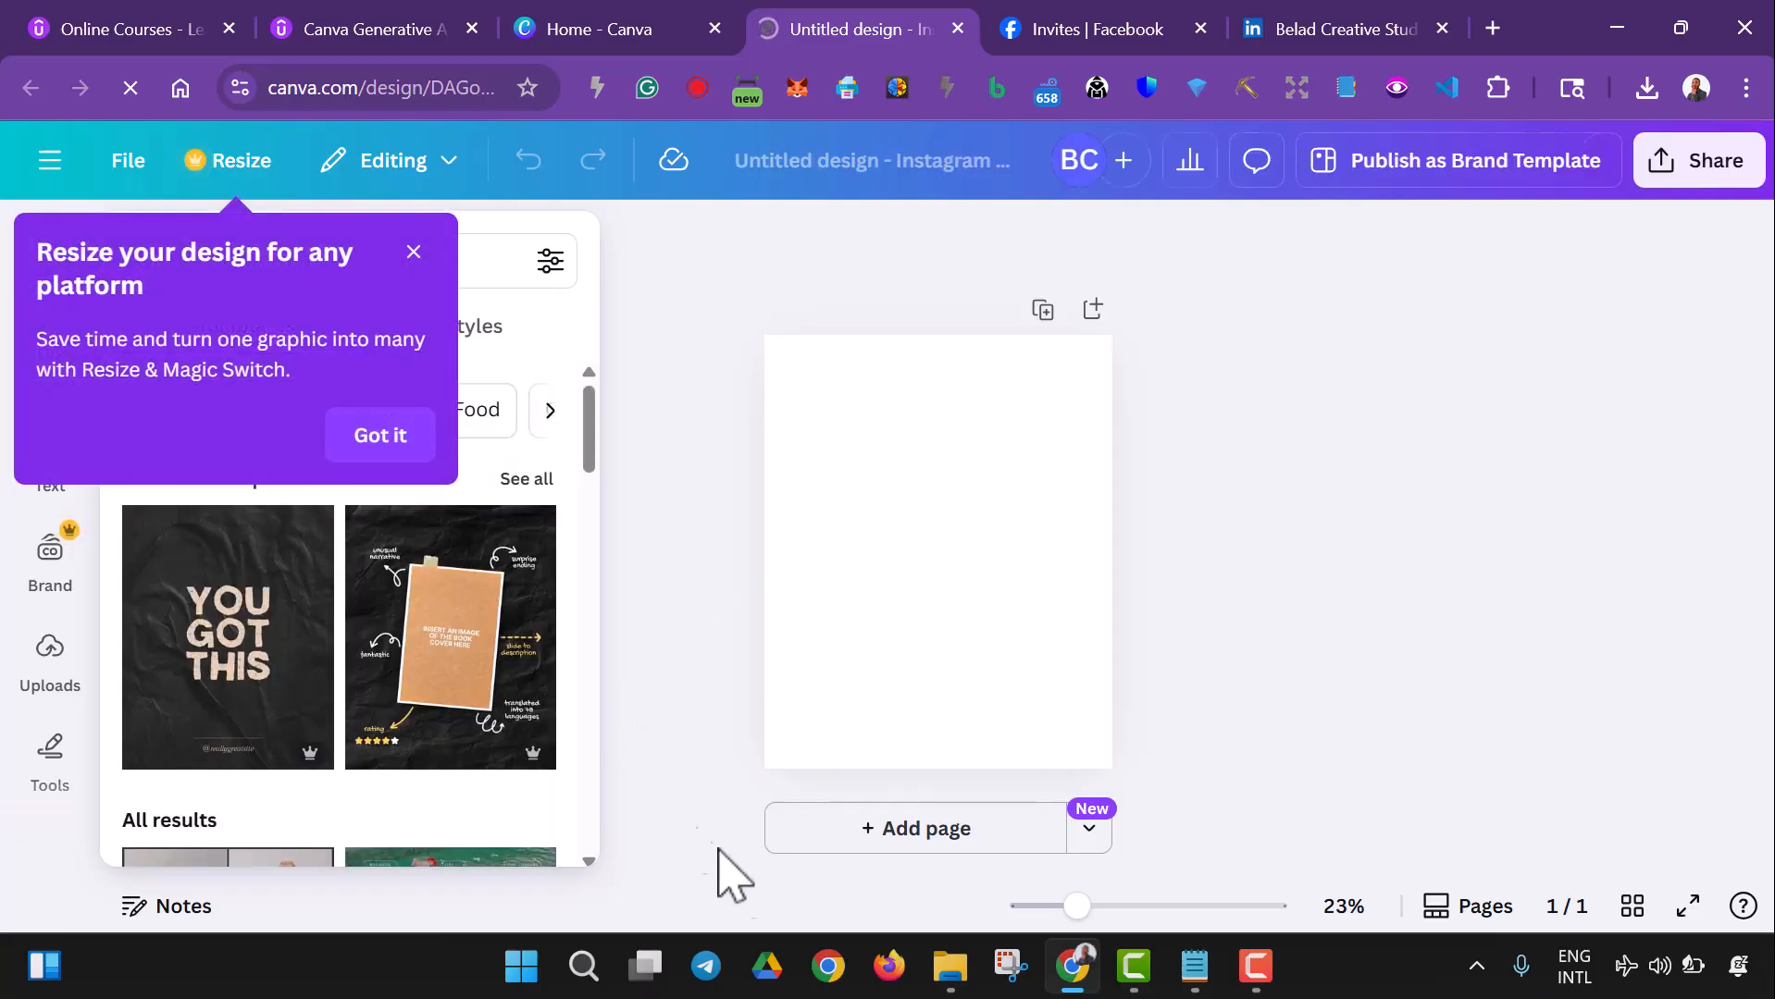
pyautogui.click(951, 966)
pyautogui.moveTo(344, 370); pyautogui.dragTo(887, 611)
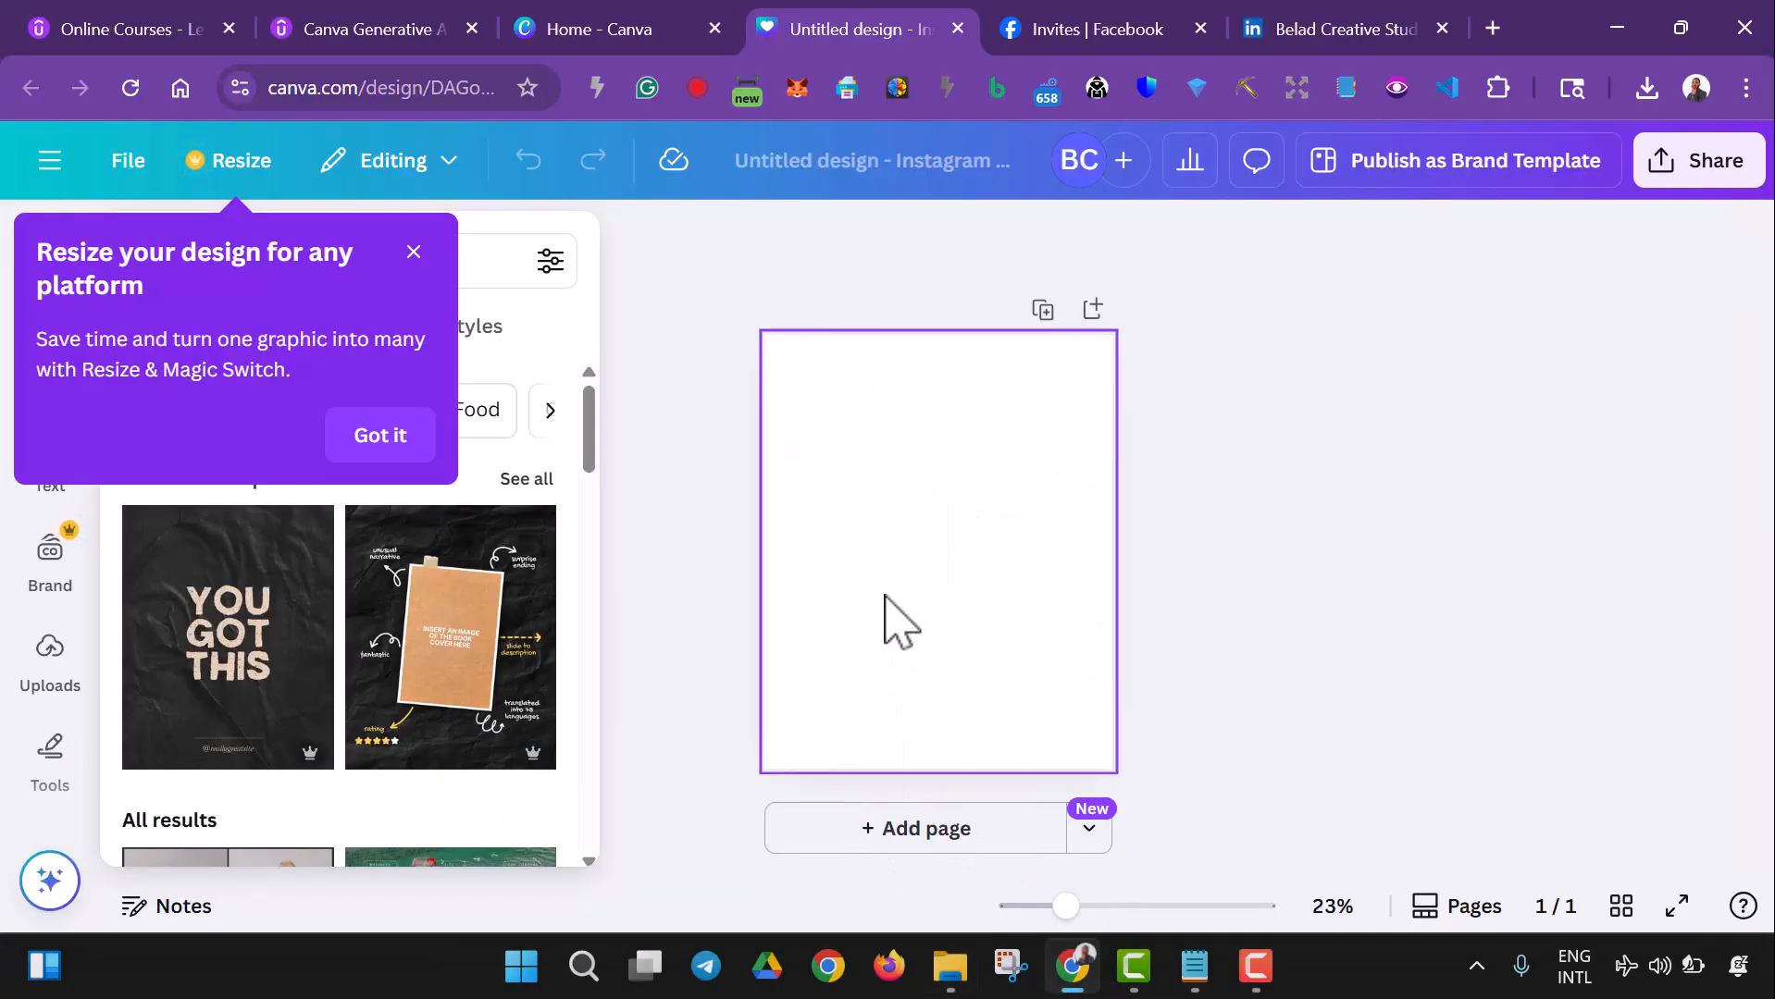
# - Dismiss the resize tip and set the uploaded image as the page background
pyautogui.click(413, 252)
pyautogui.rightClick(877, 556)
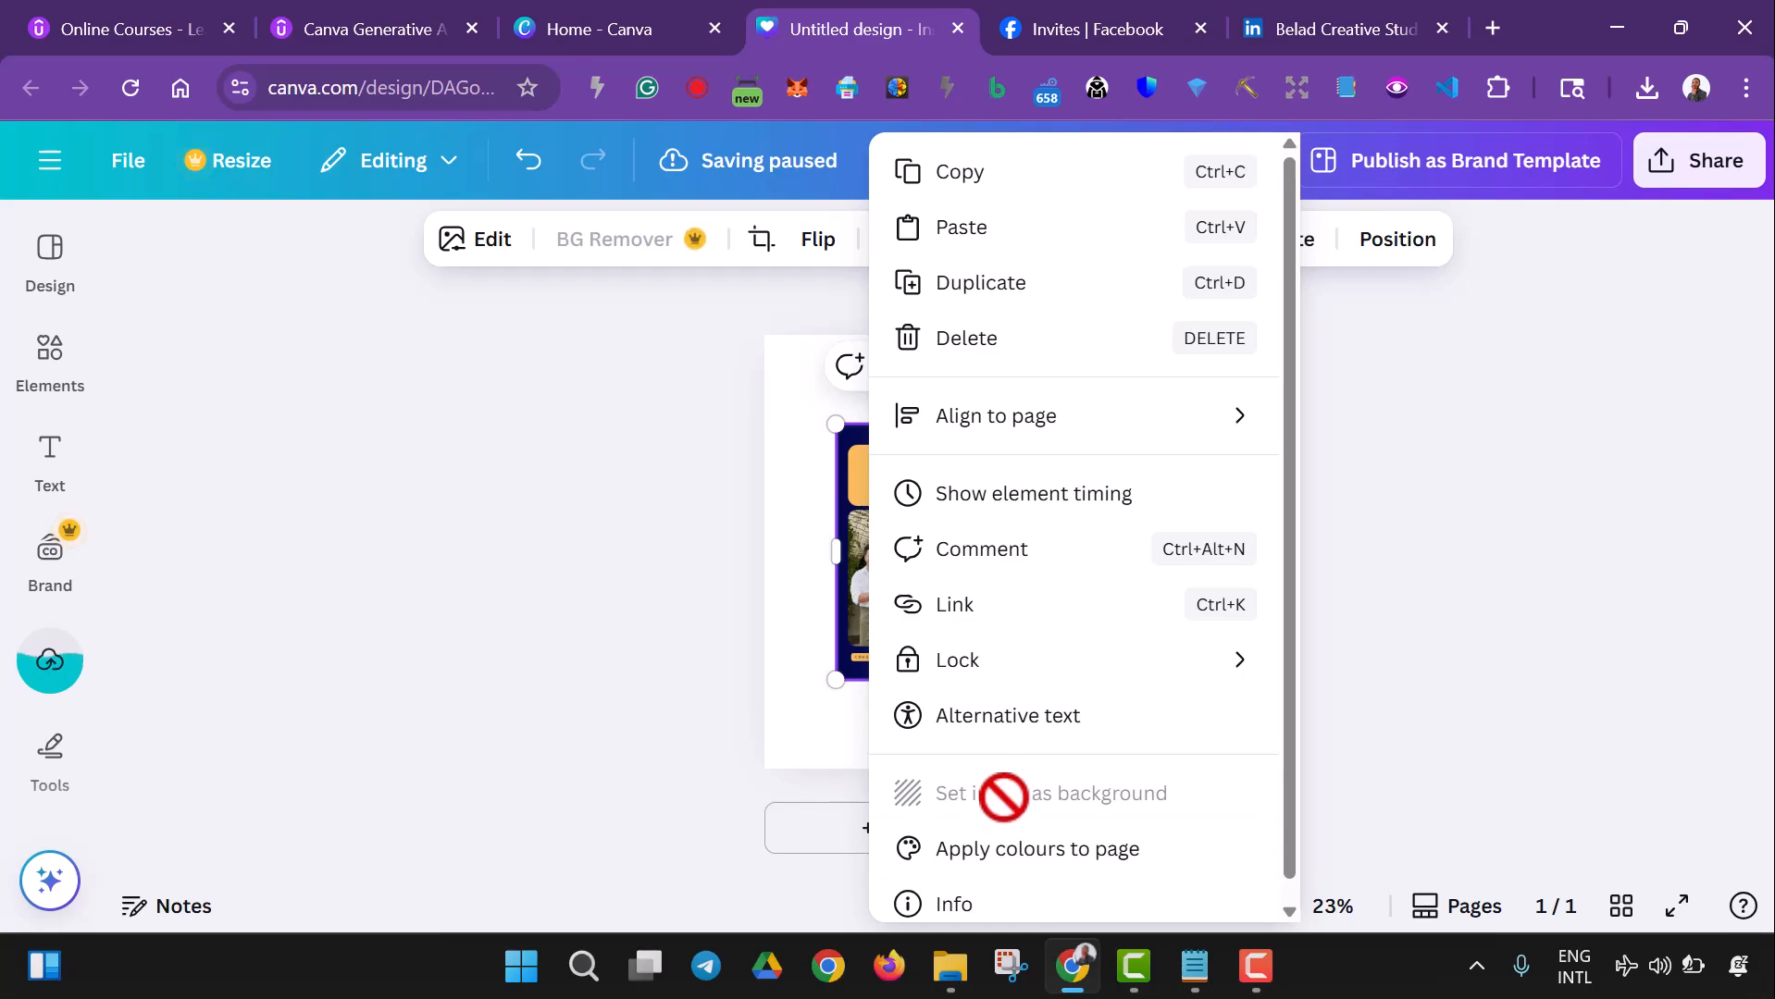
pyautogui.click(1558, 568)
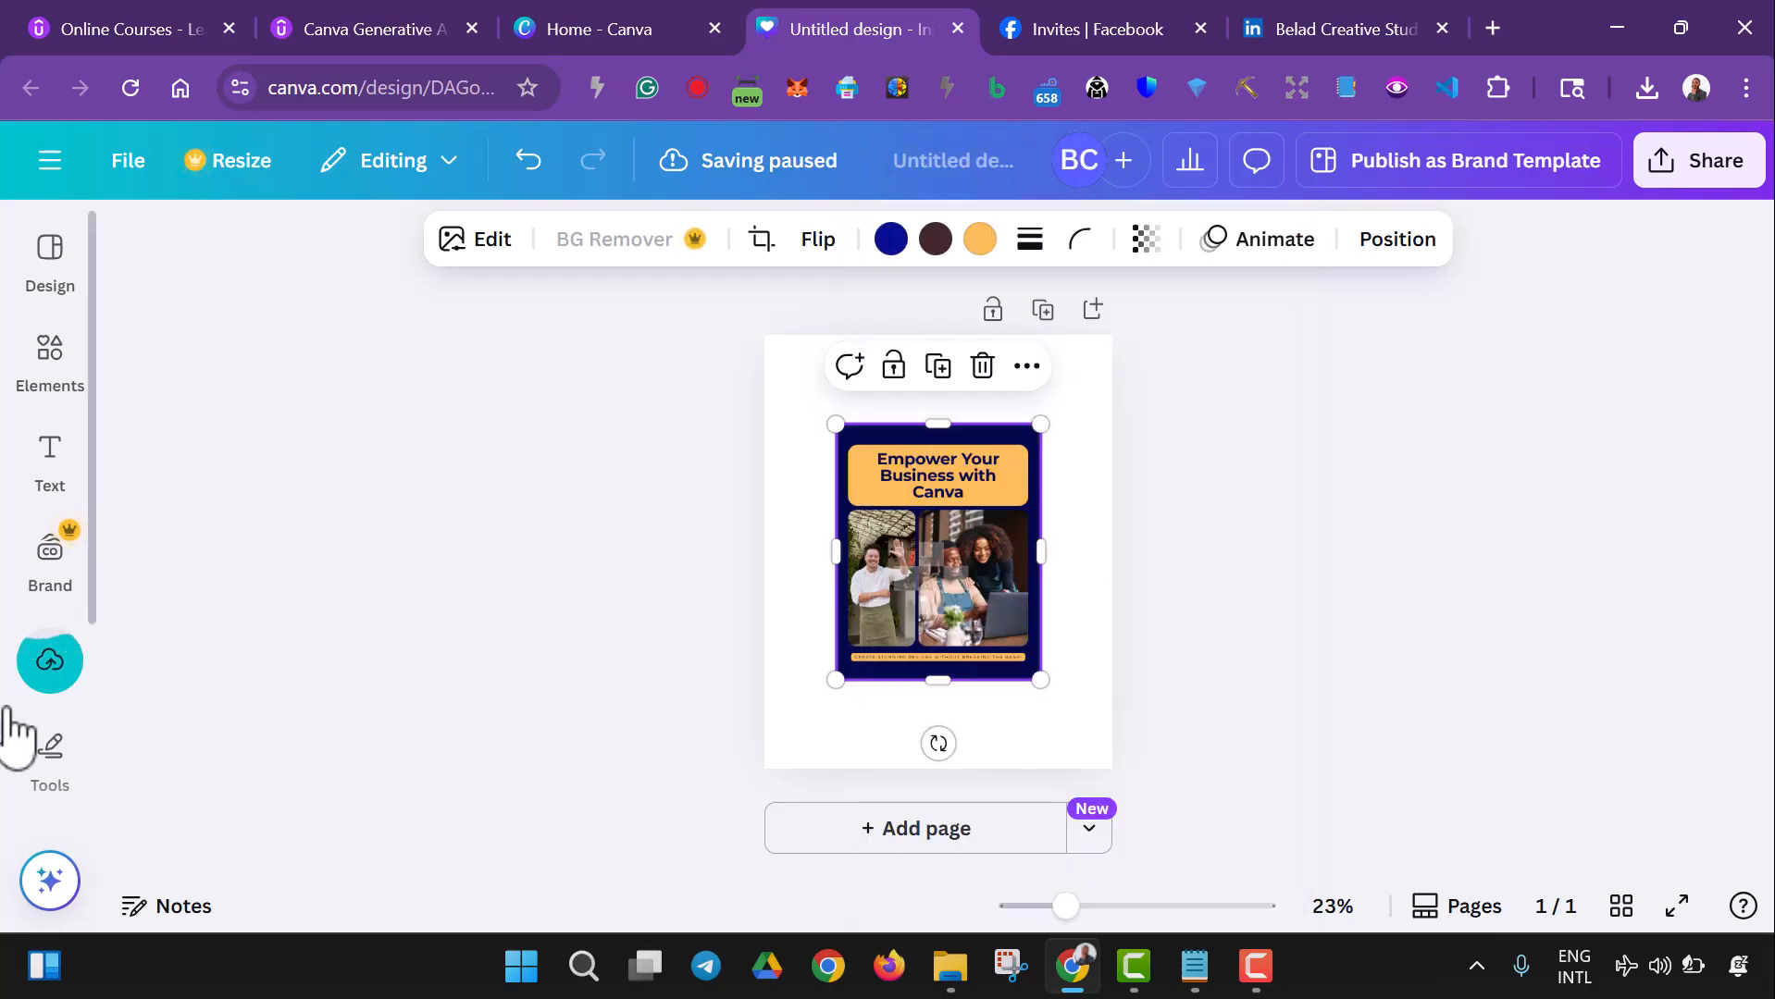
pyautogui.click(39, 676)
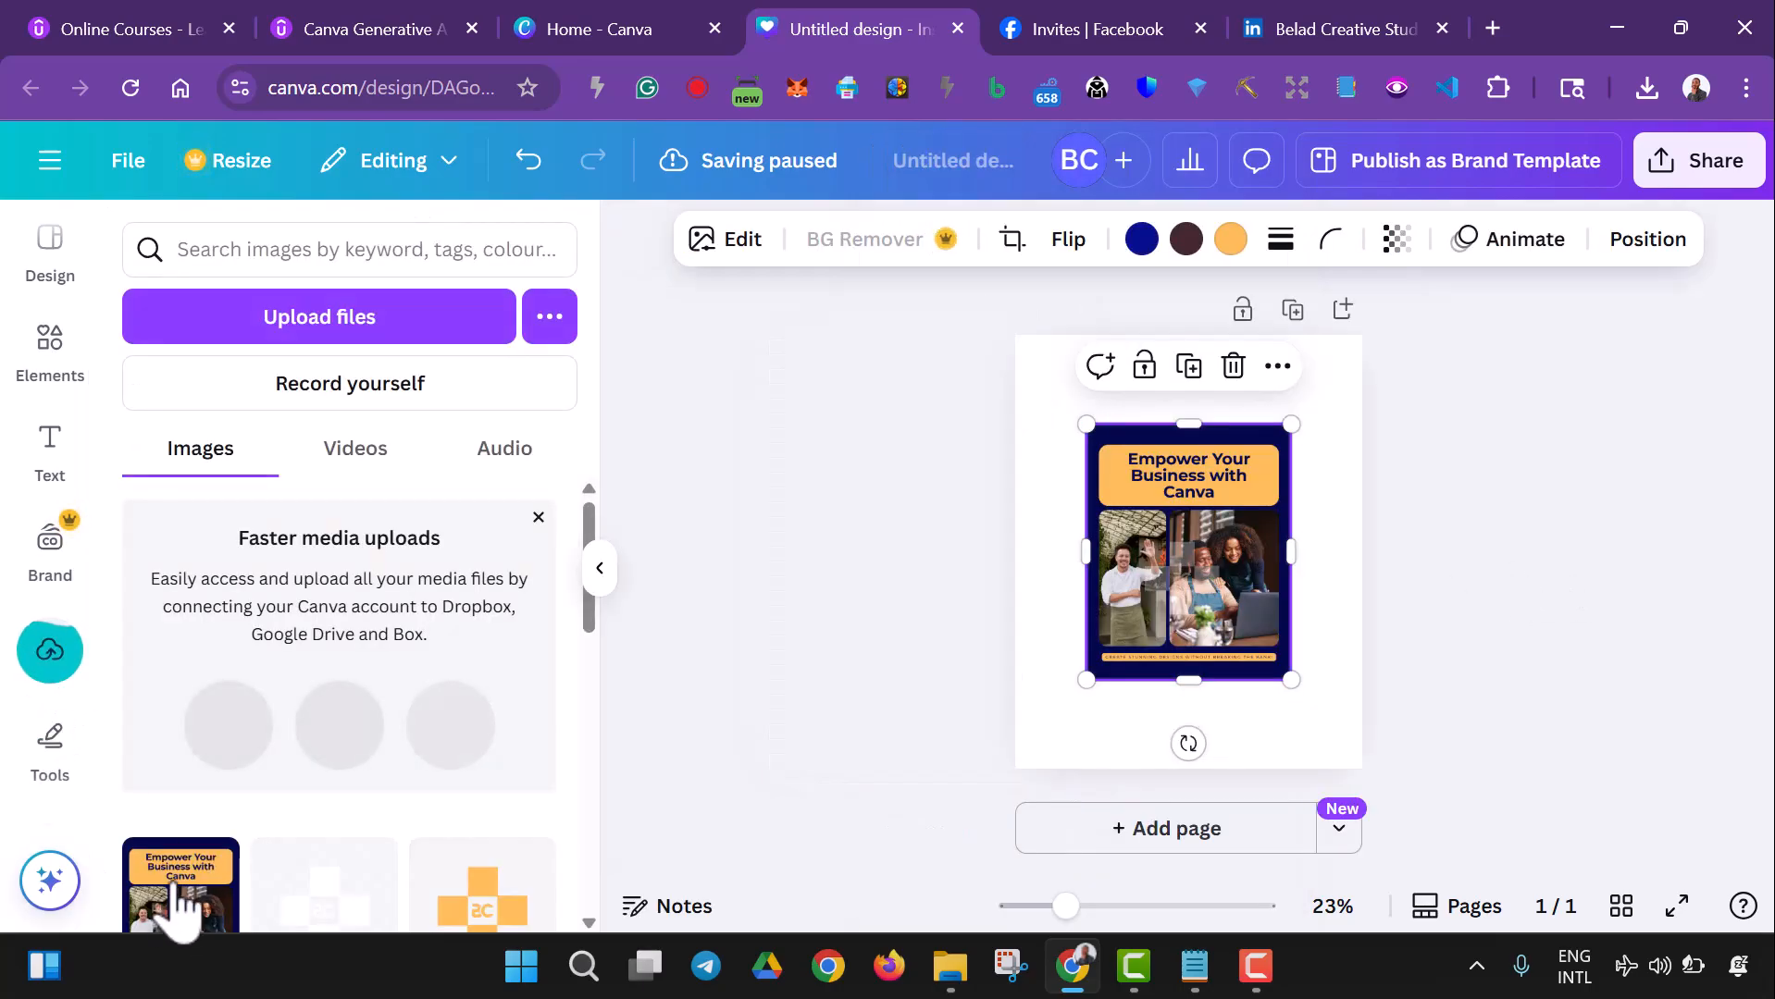
pyautogui.scroll(-2, 190, 812)
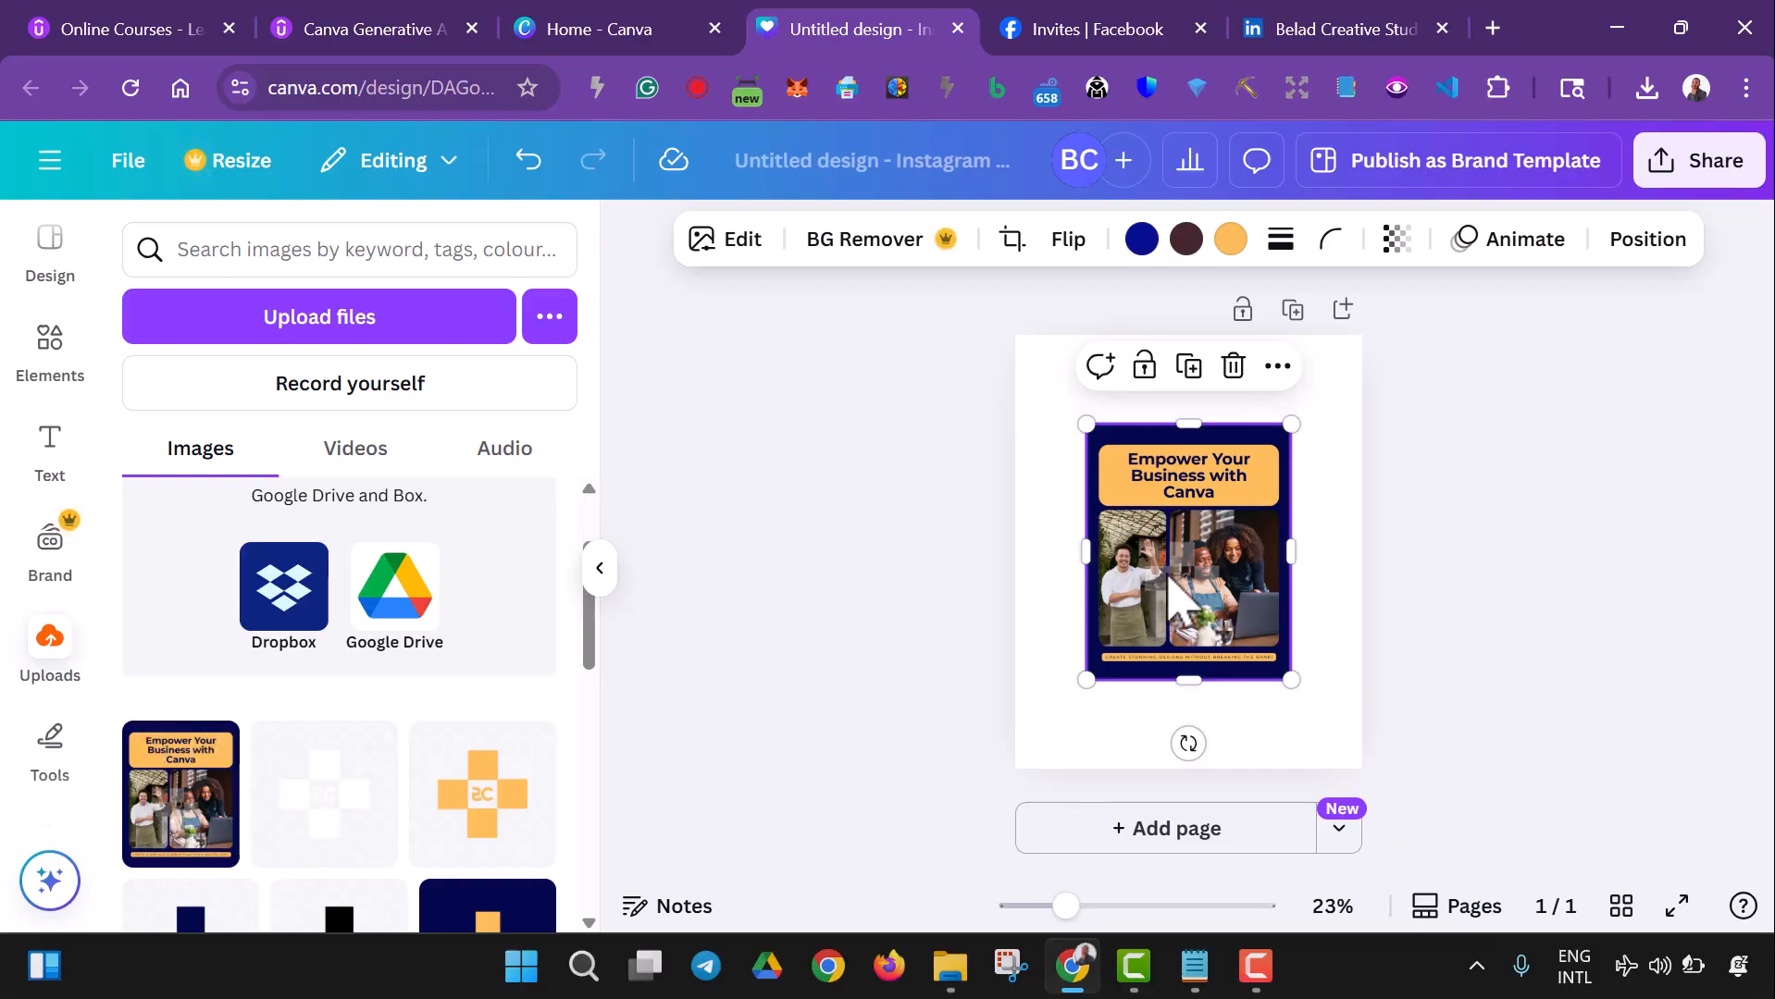
pyautogui.rightClick(1181, 602)
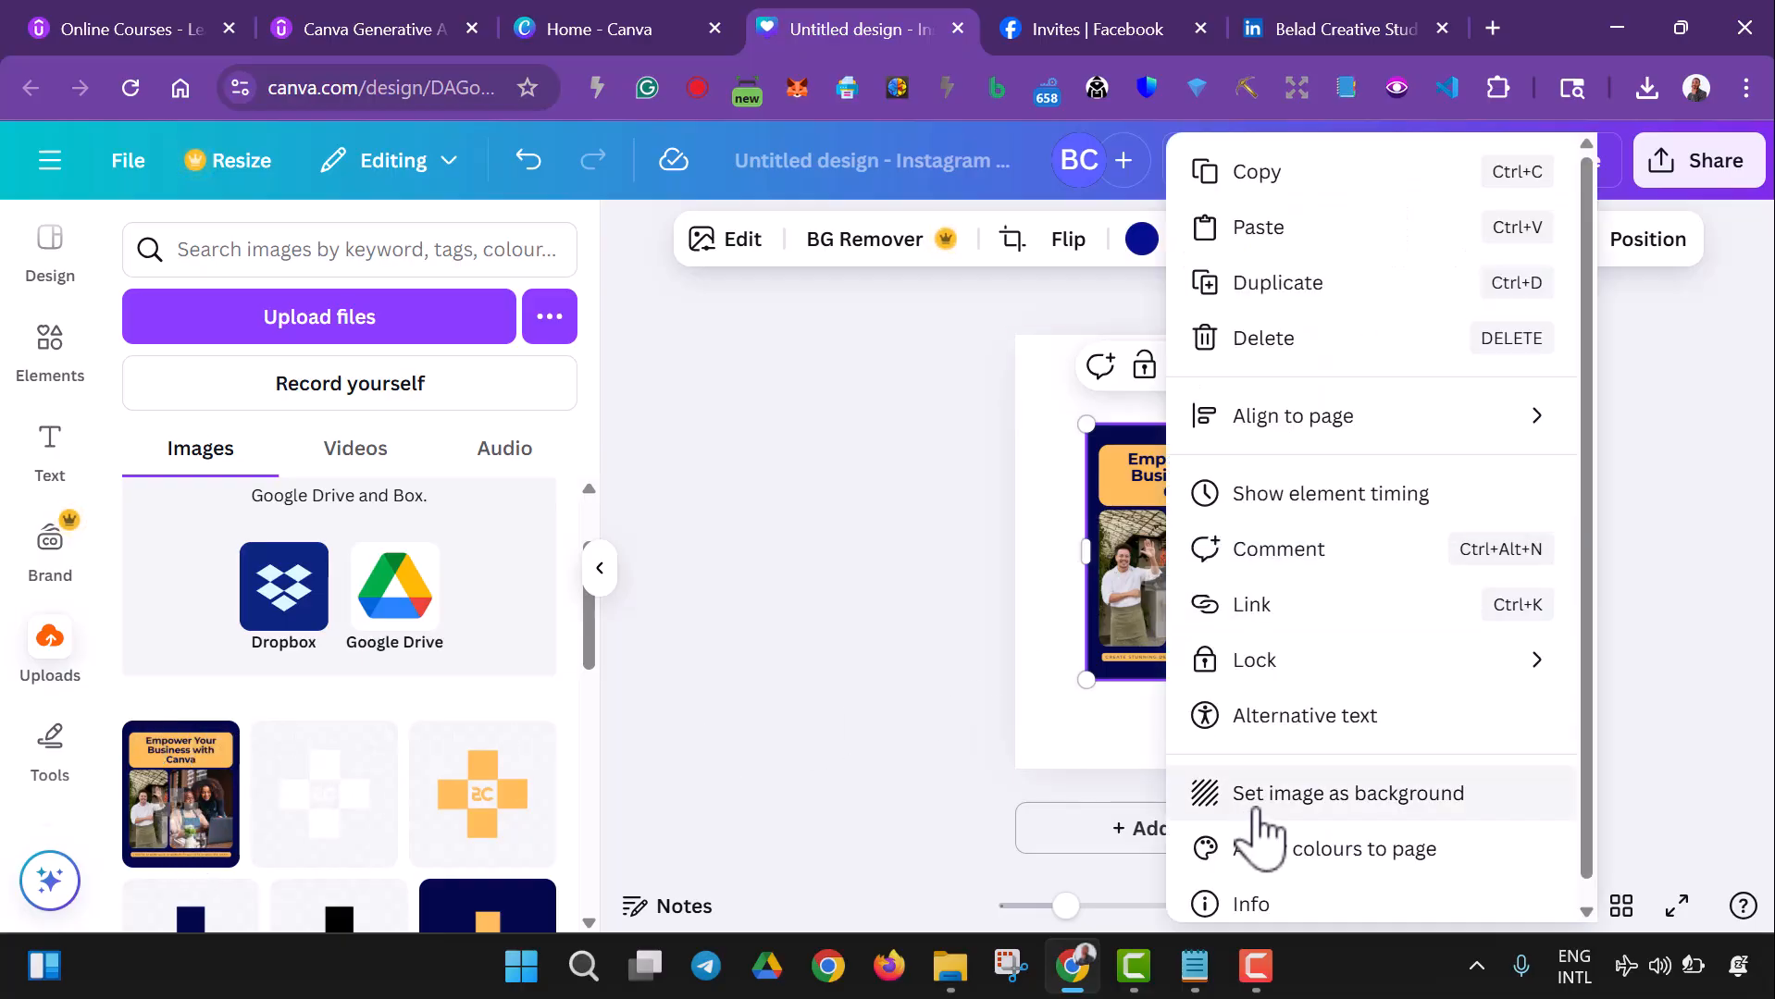
pyautogui.click(1257, 811)
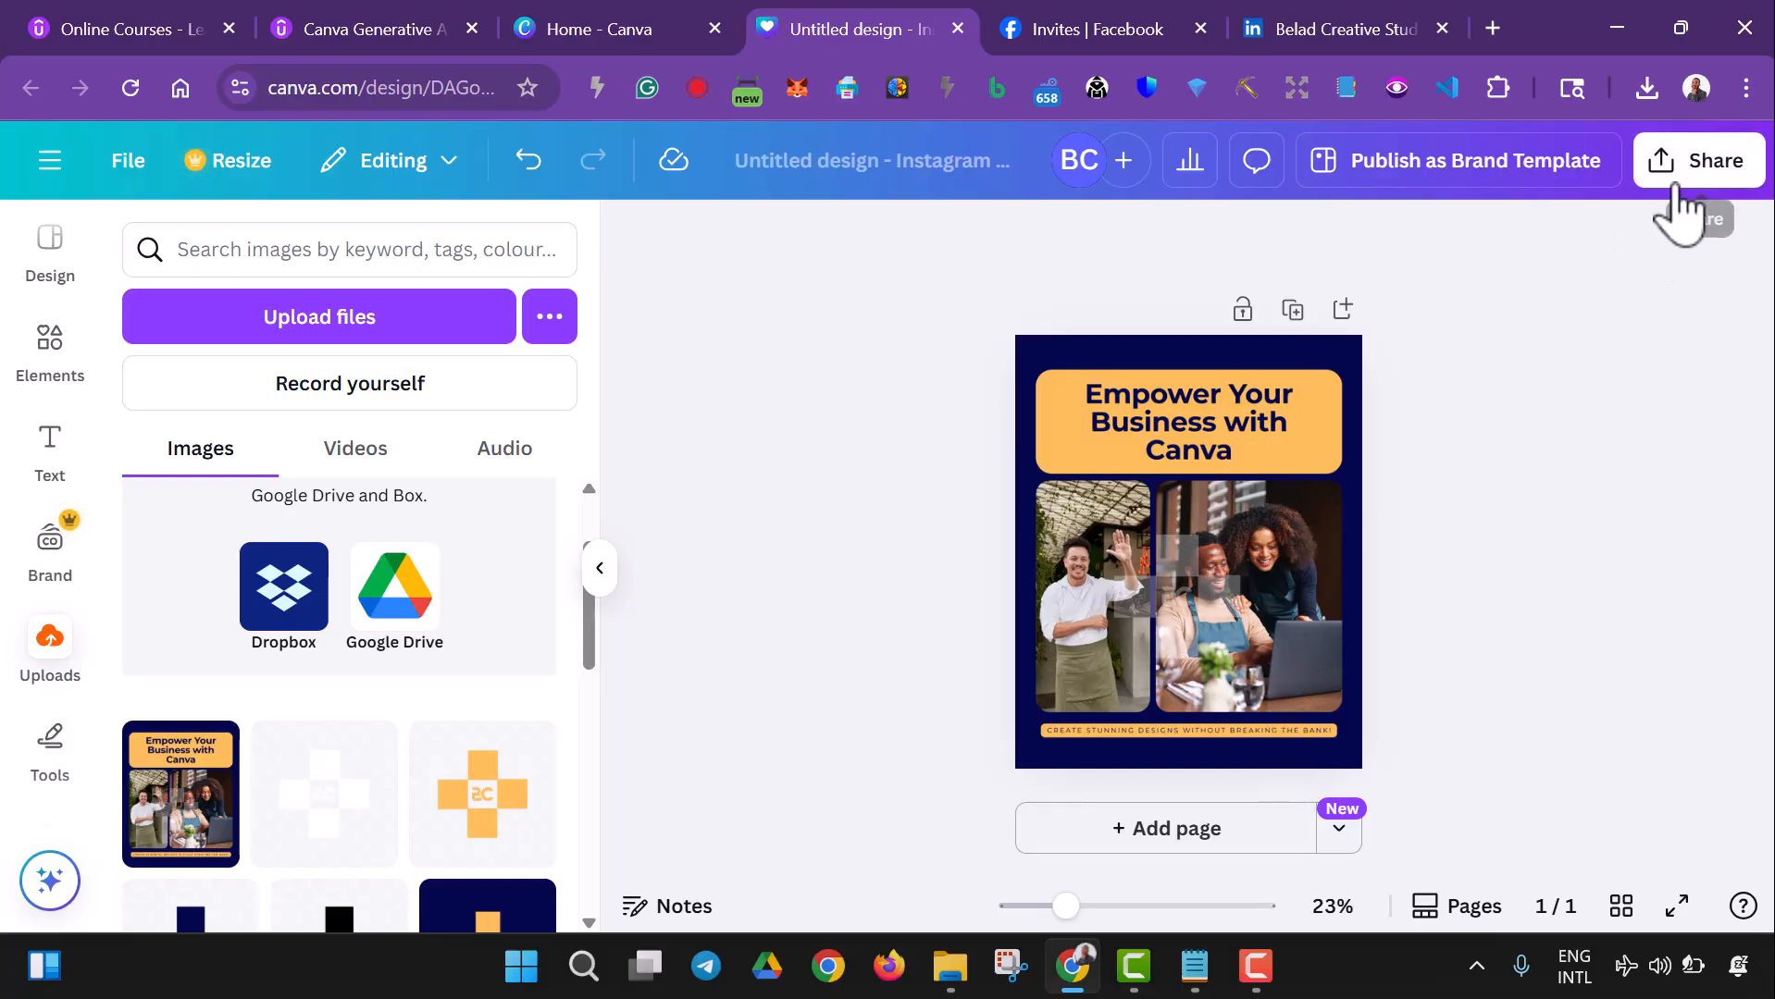
# - Open the full list of publishing options for the design, expand the Social group and choose Facebook Page
pyautogui.click(1686, 206)
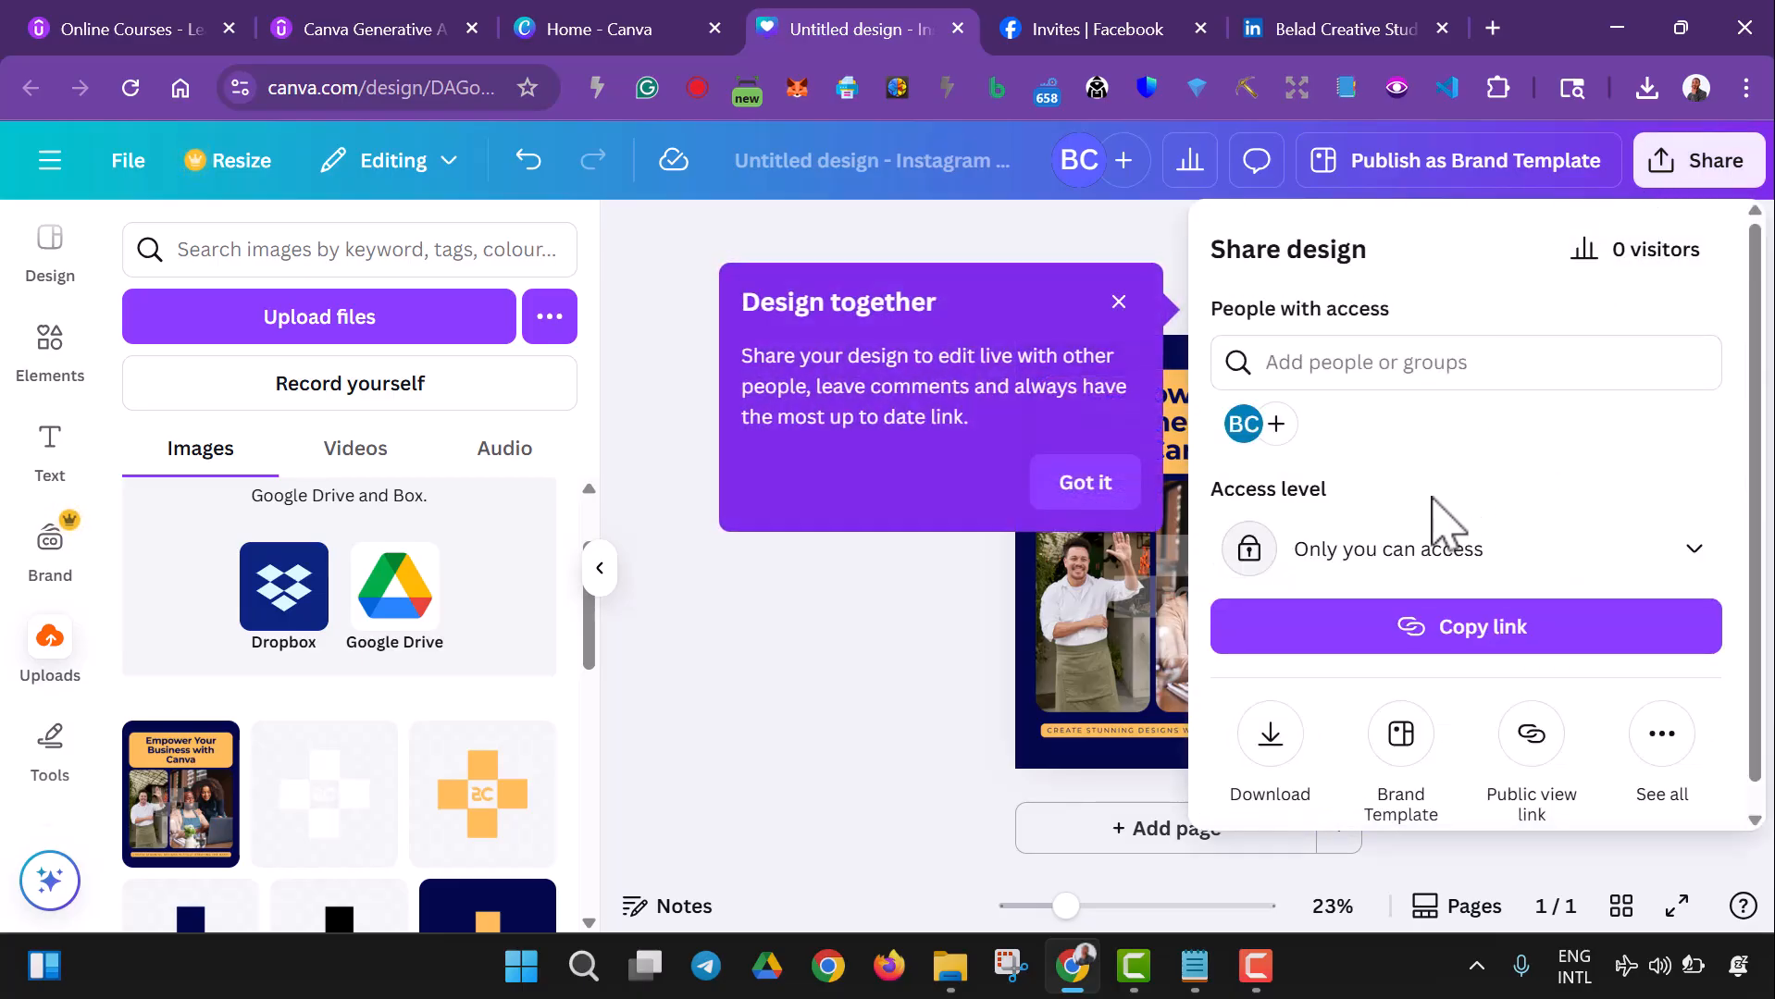
pyautogui.scroll(-1, 1320, 449)
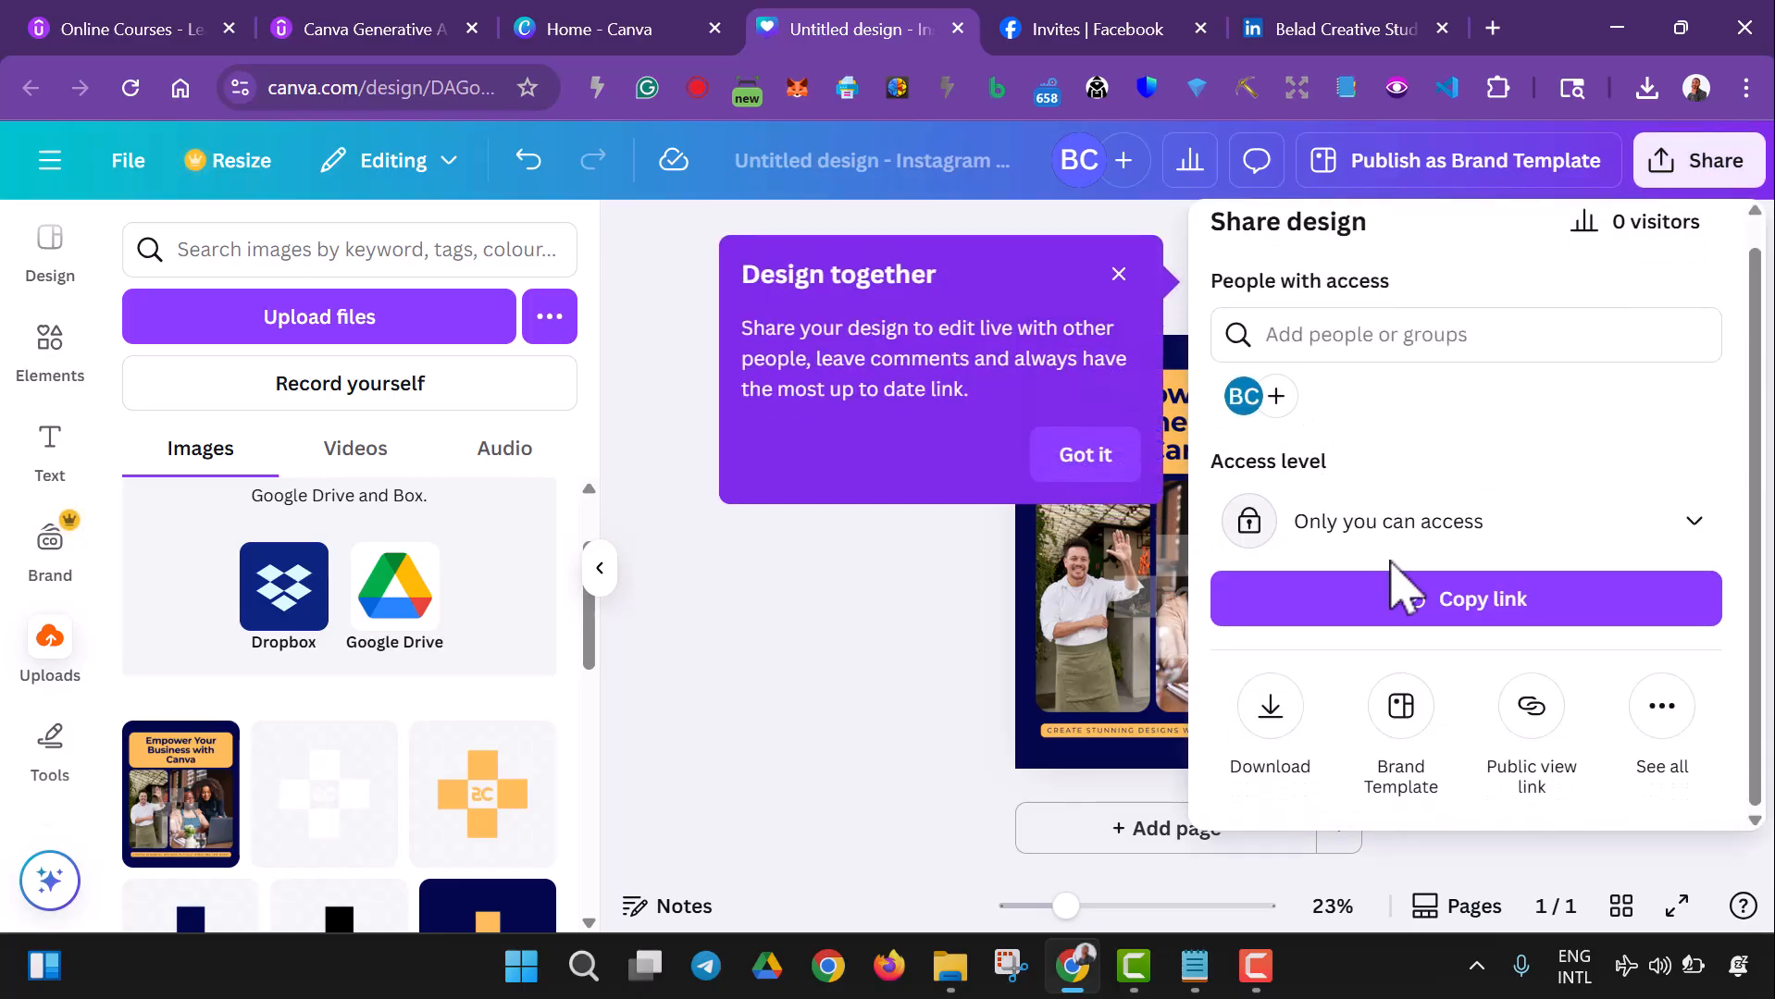
pyautogui.click(1661, 712)
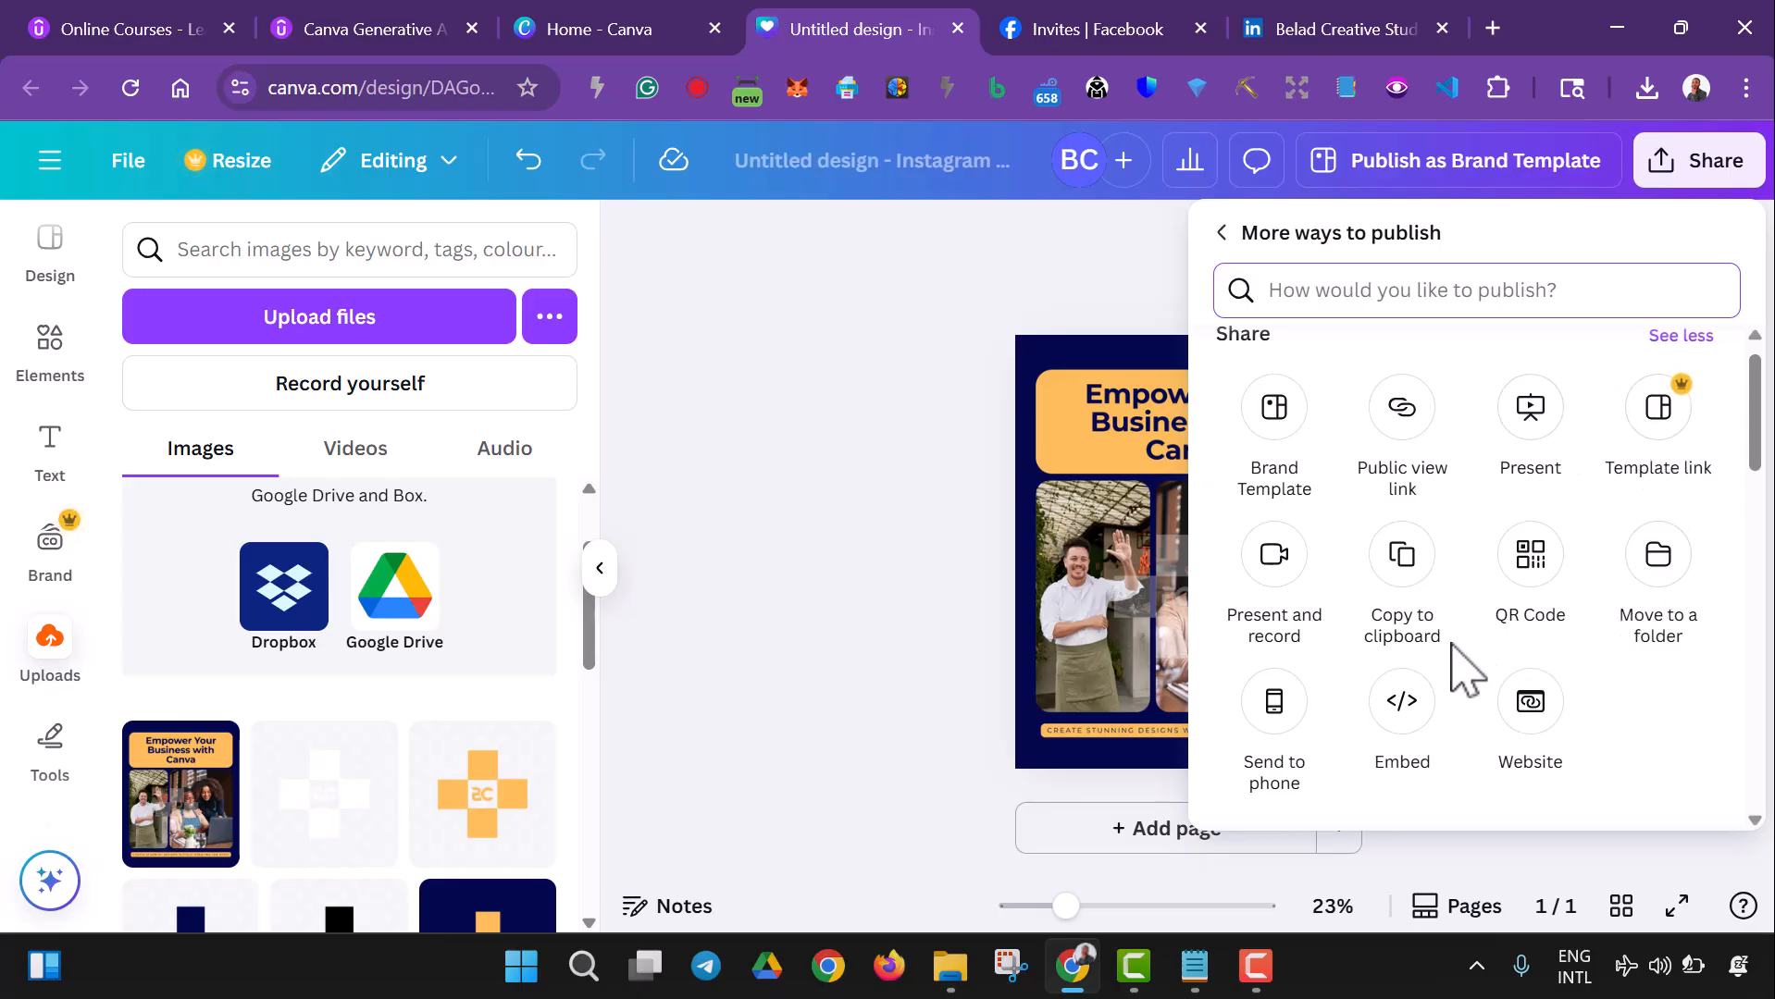
pyautogui.scroll(1, 1397, 647)
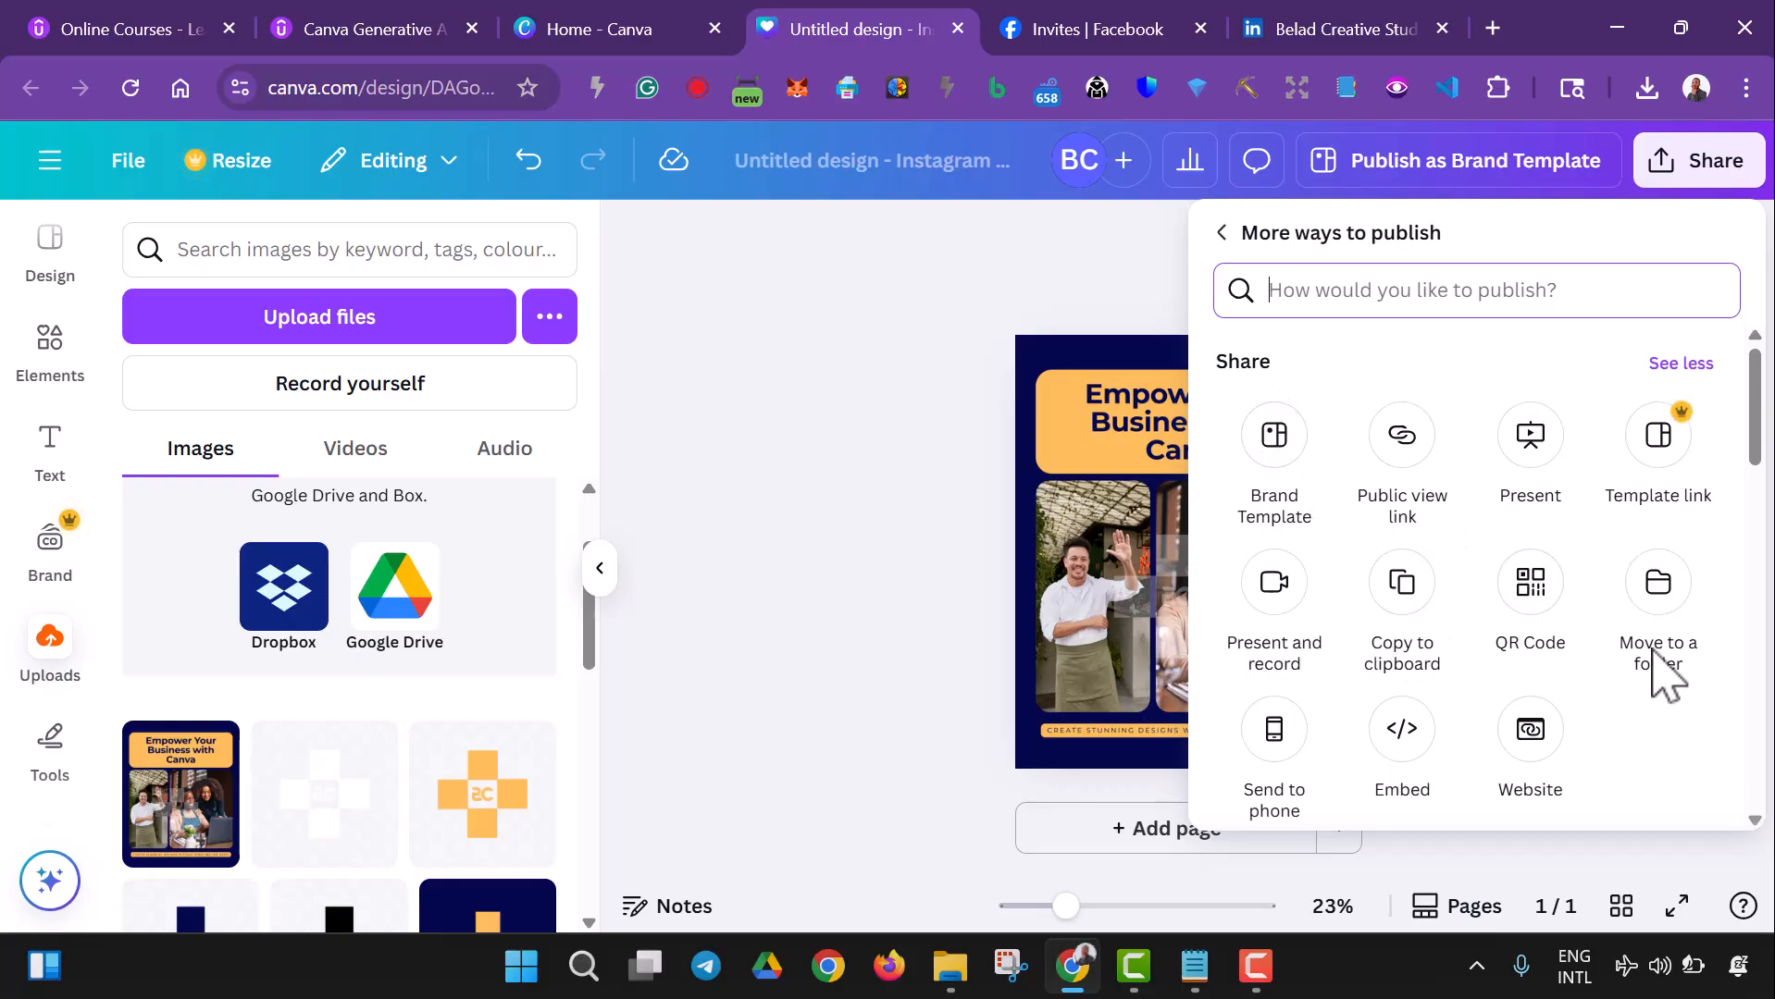
pyautogui.scroll(-8, 1360, 754)
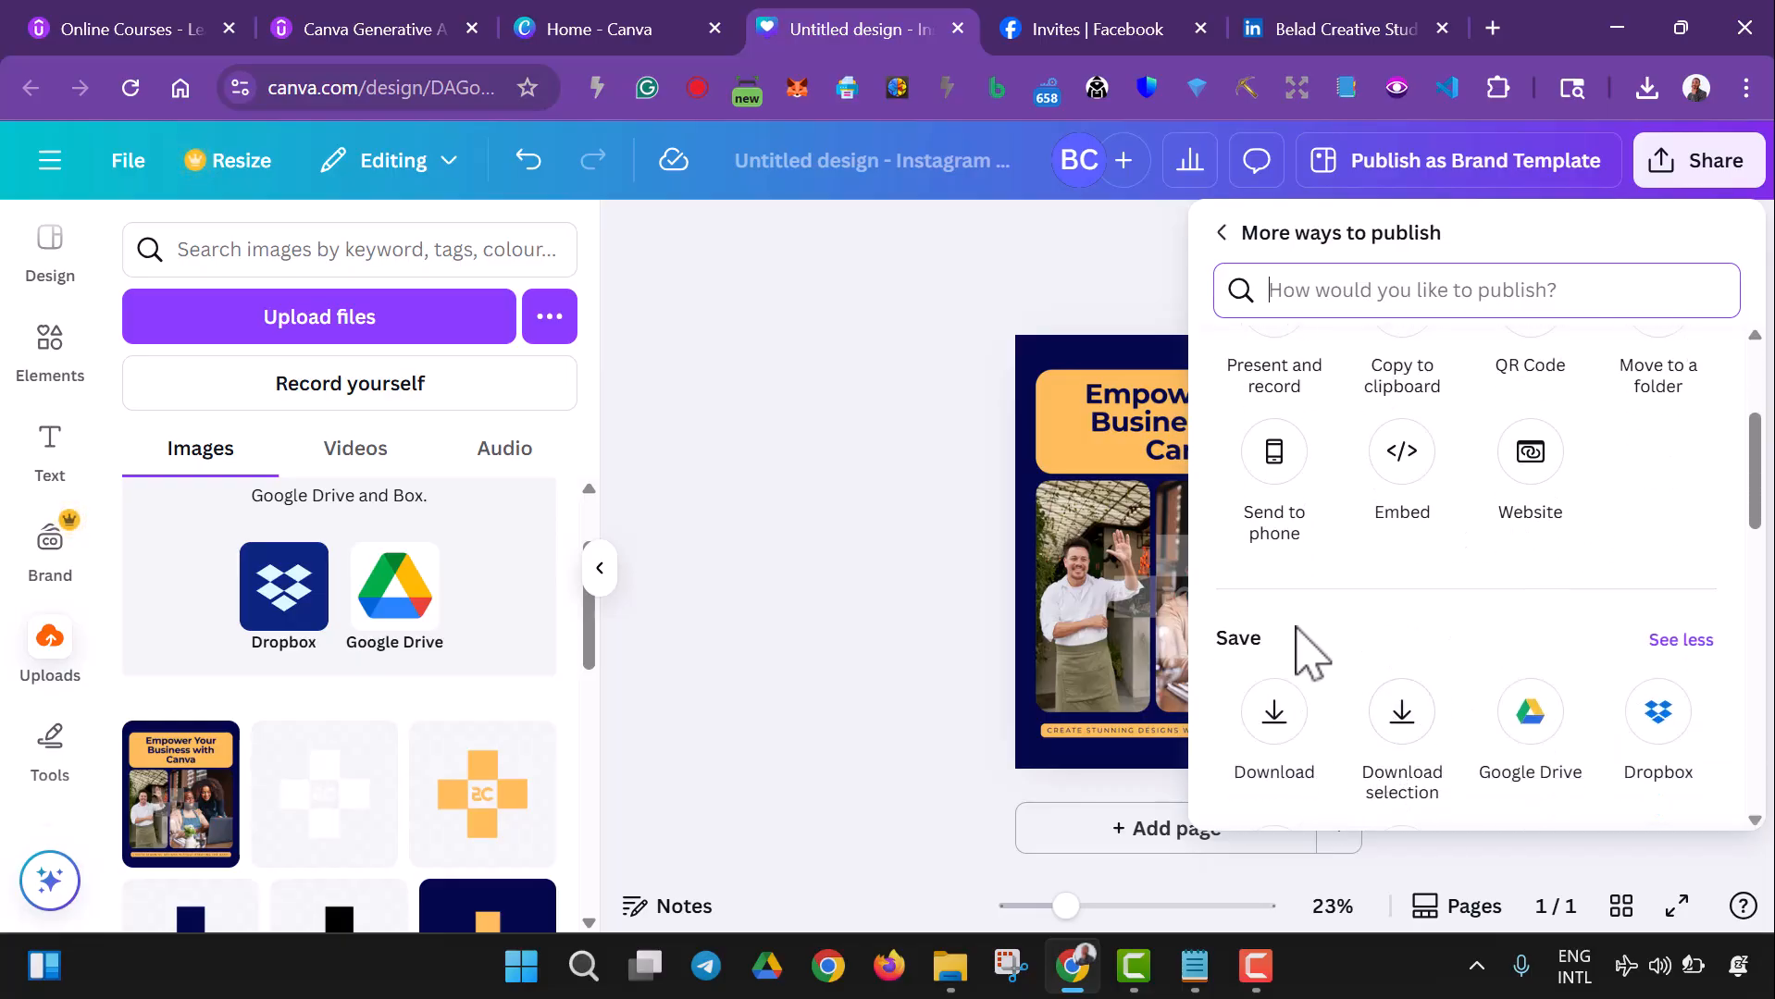
pyautogui.scroll(-1, 1276, 617)
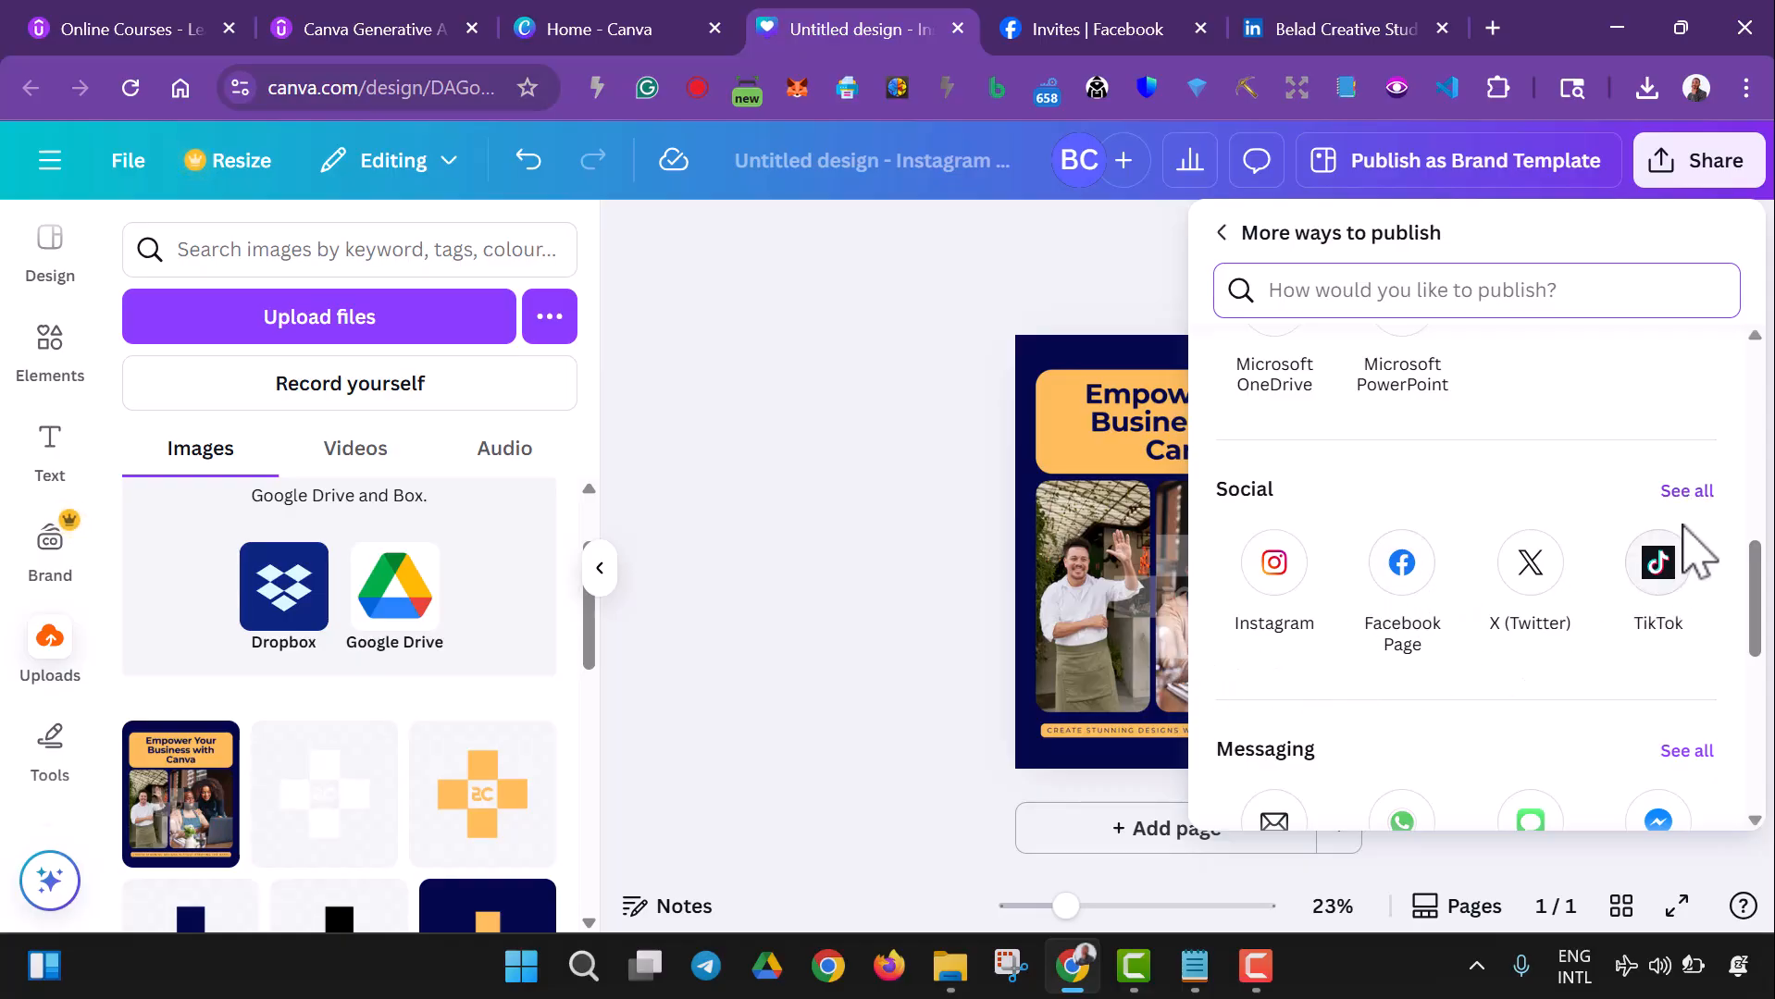
pyautogui.click(1683, 493)
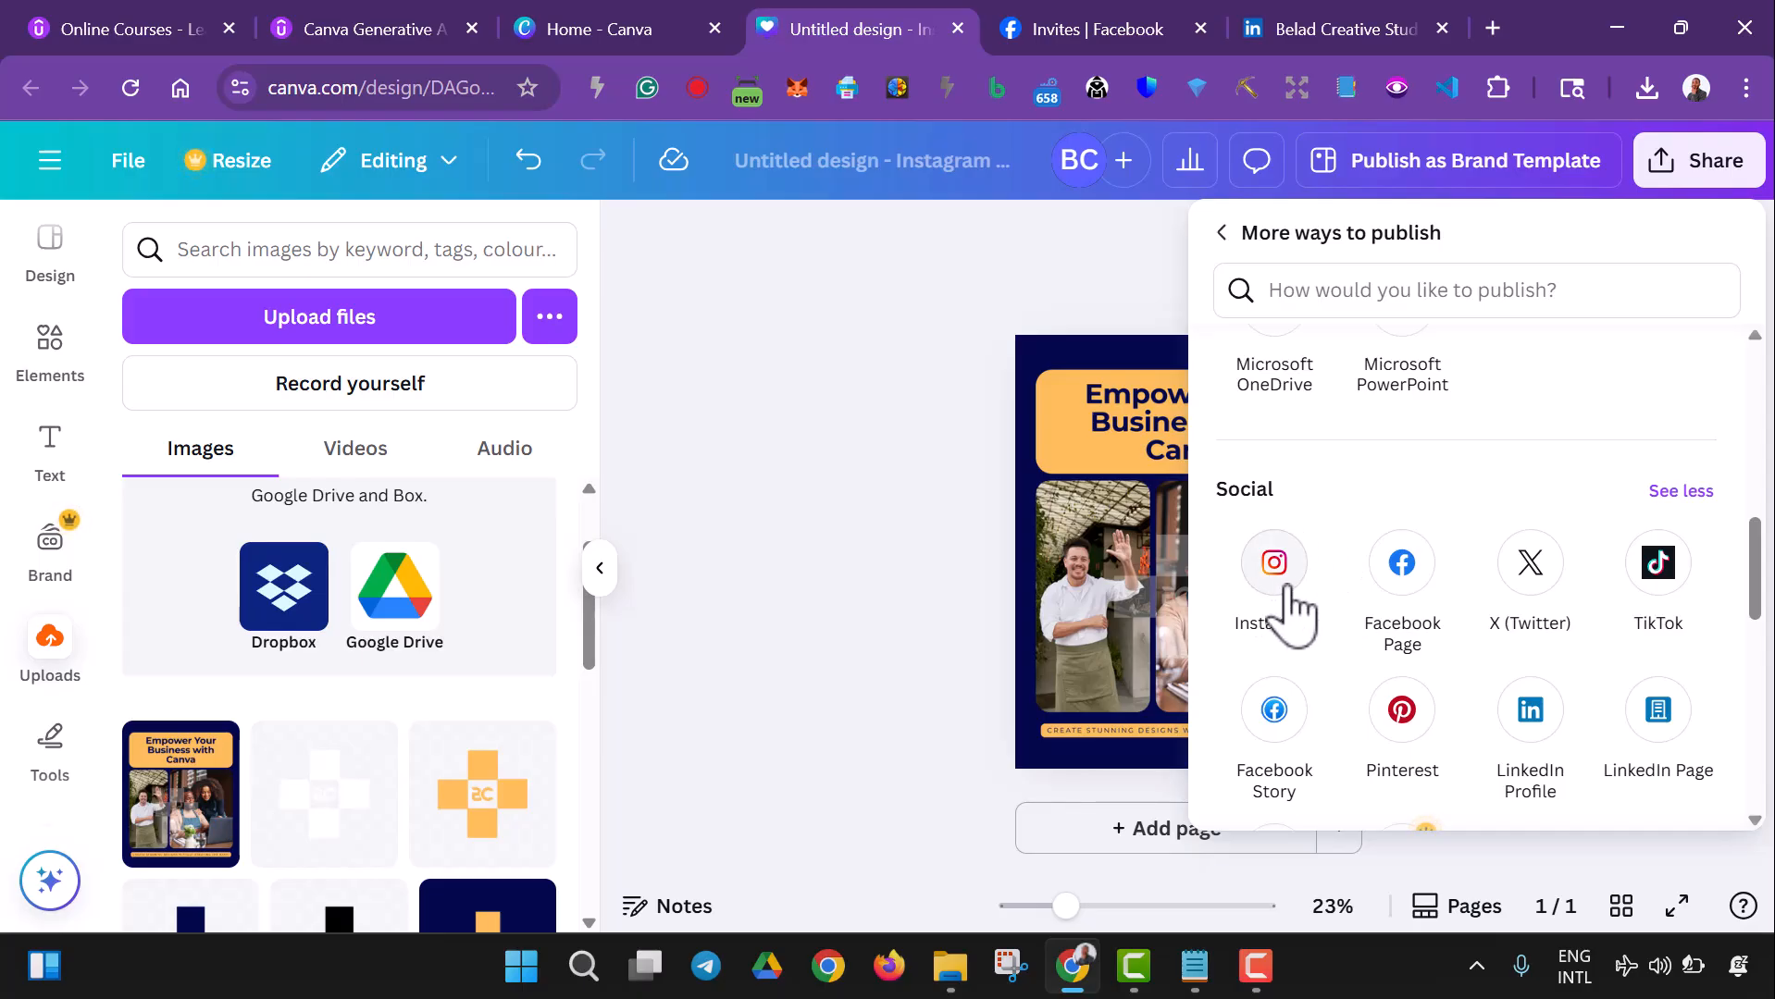
pyautogui.click(1393, 600)
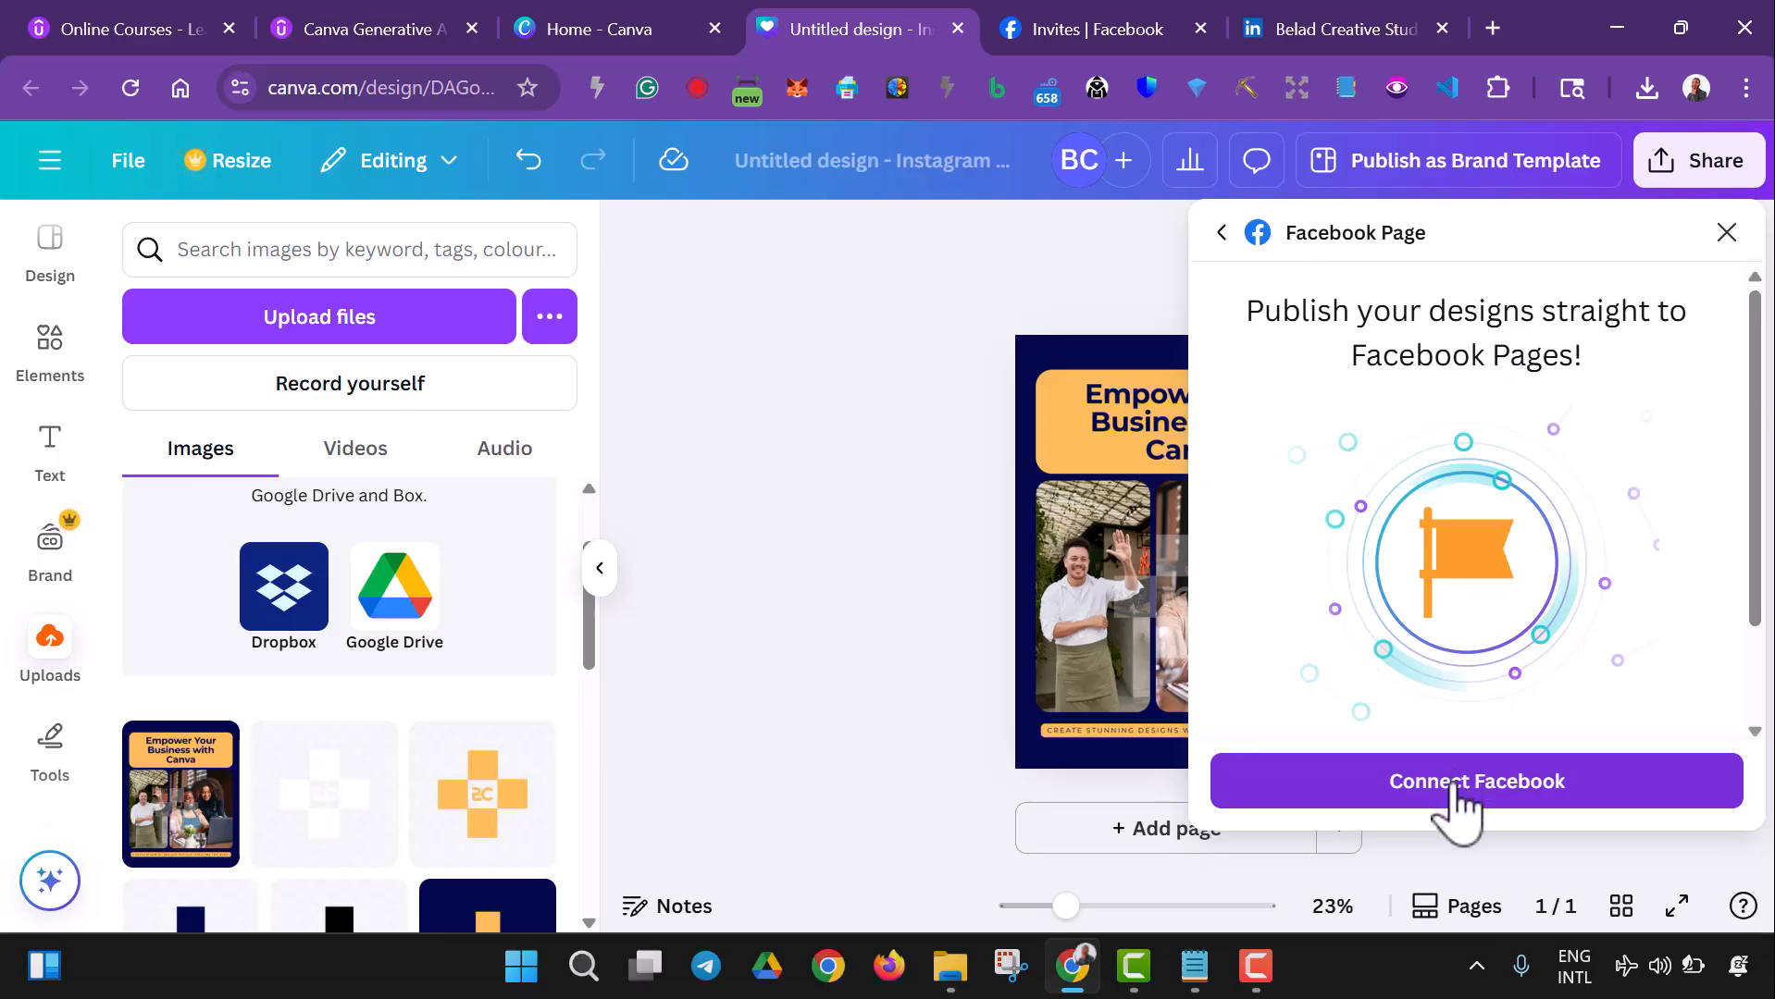
# - Connect the Facebook account to Canva and choose the Belad Creative Studio page for publishing
pyautogui.click(1453, 787)
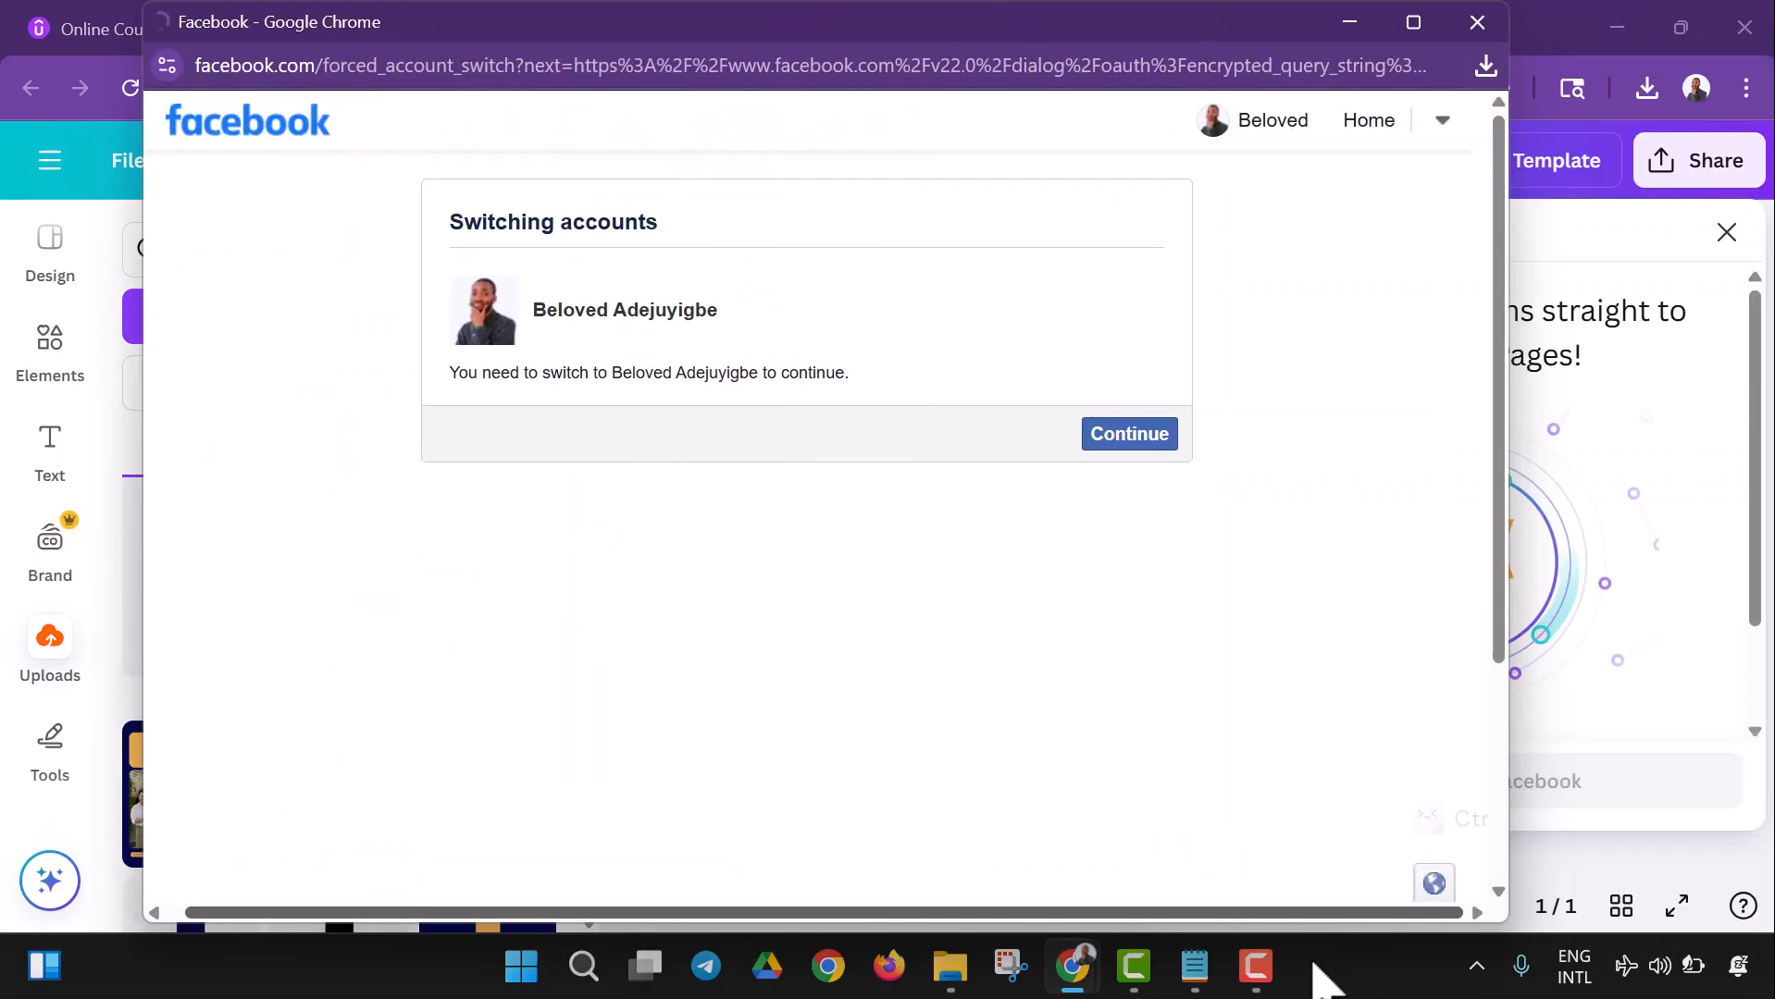
pyautogui.click(1128, 446)
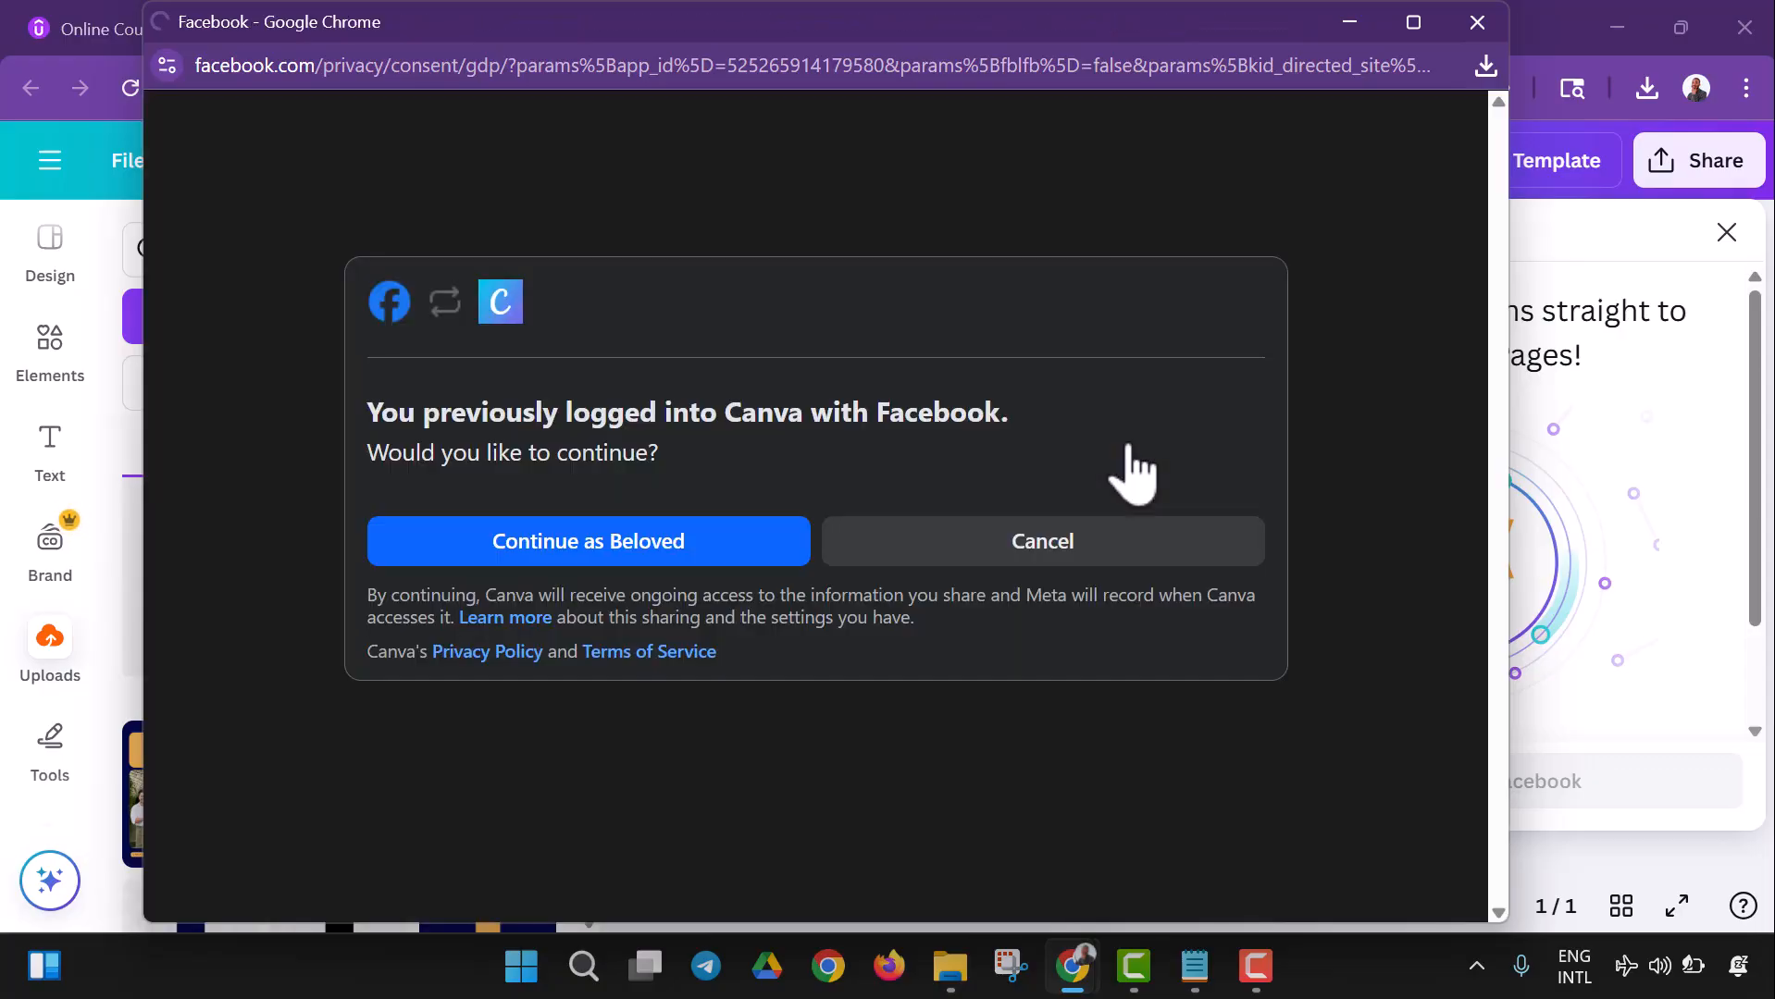
pyautogui.click(673, 554)
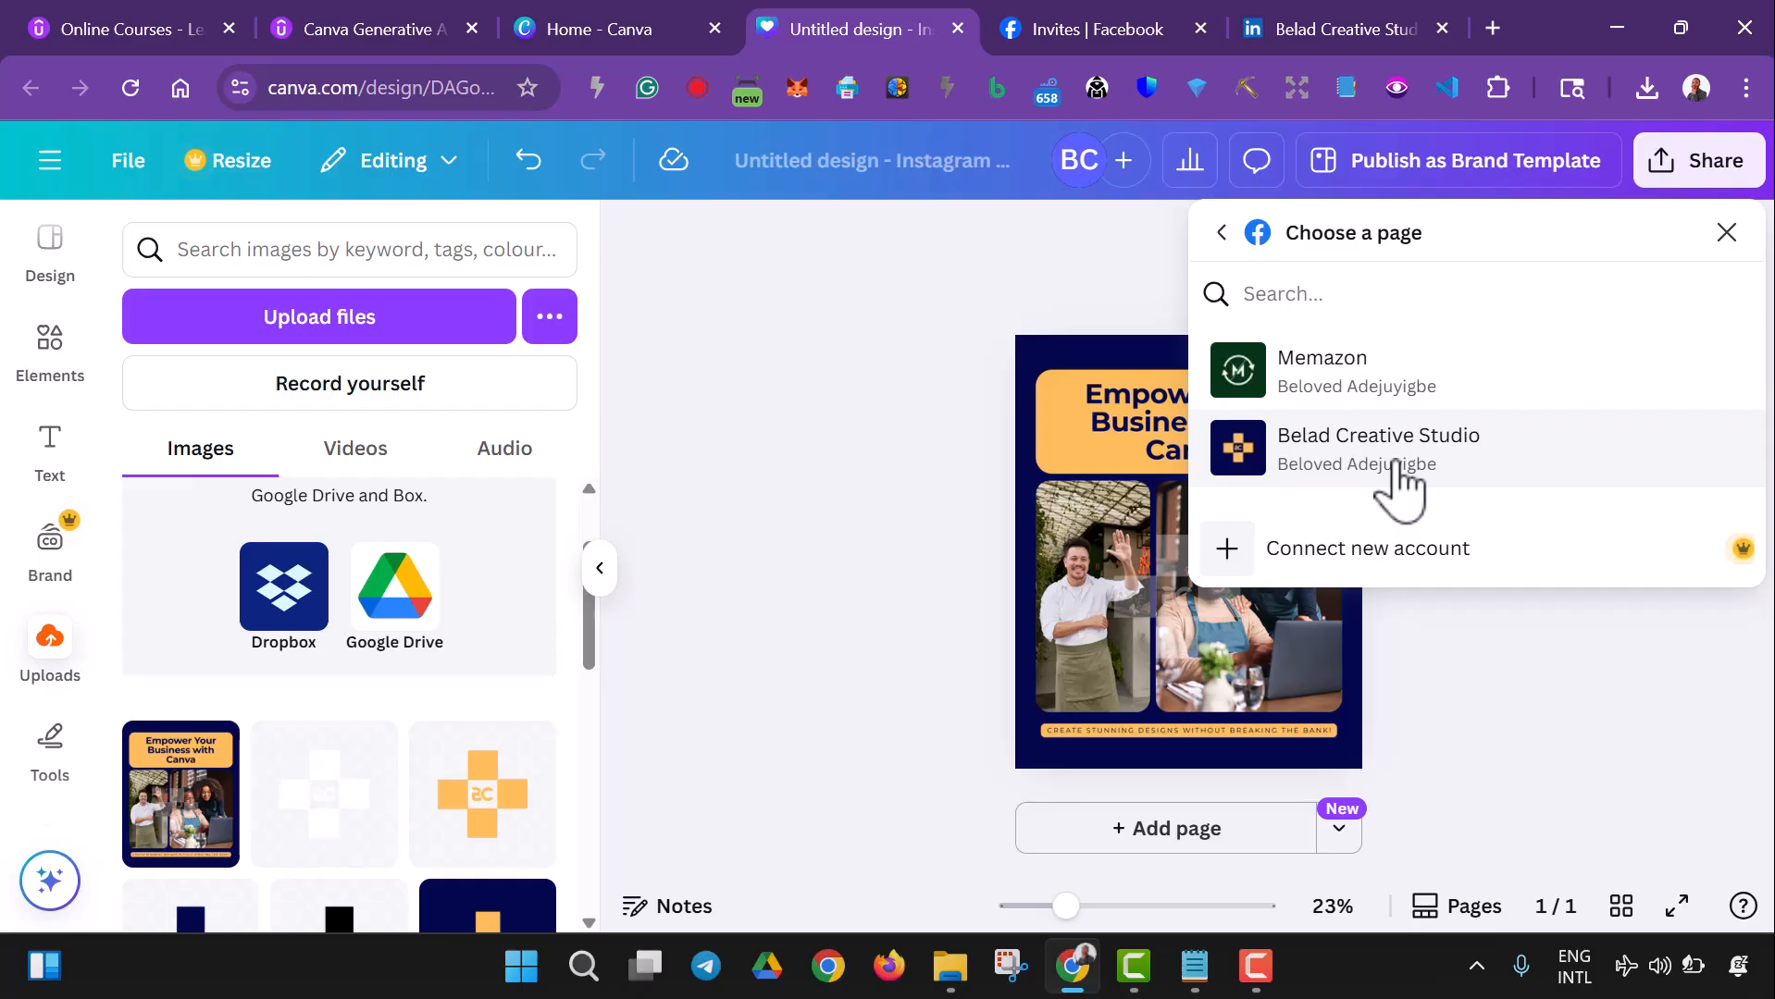
pyautogui.click(1400, 490)
pyautogui.click(1353, 418)
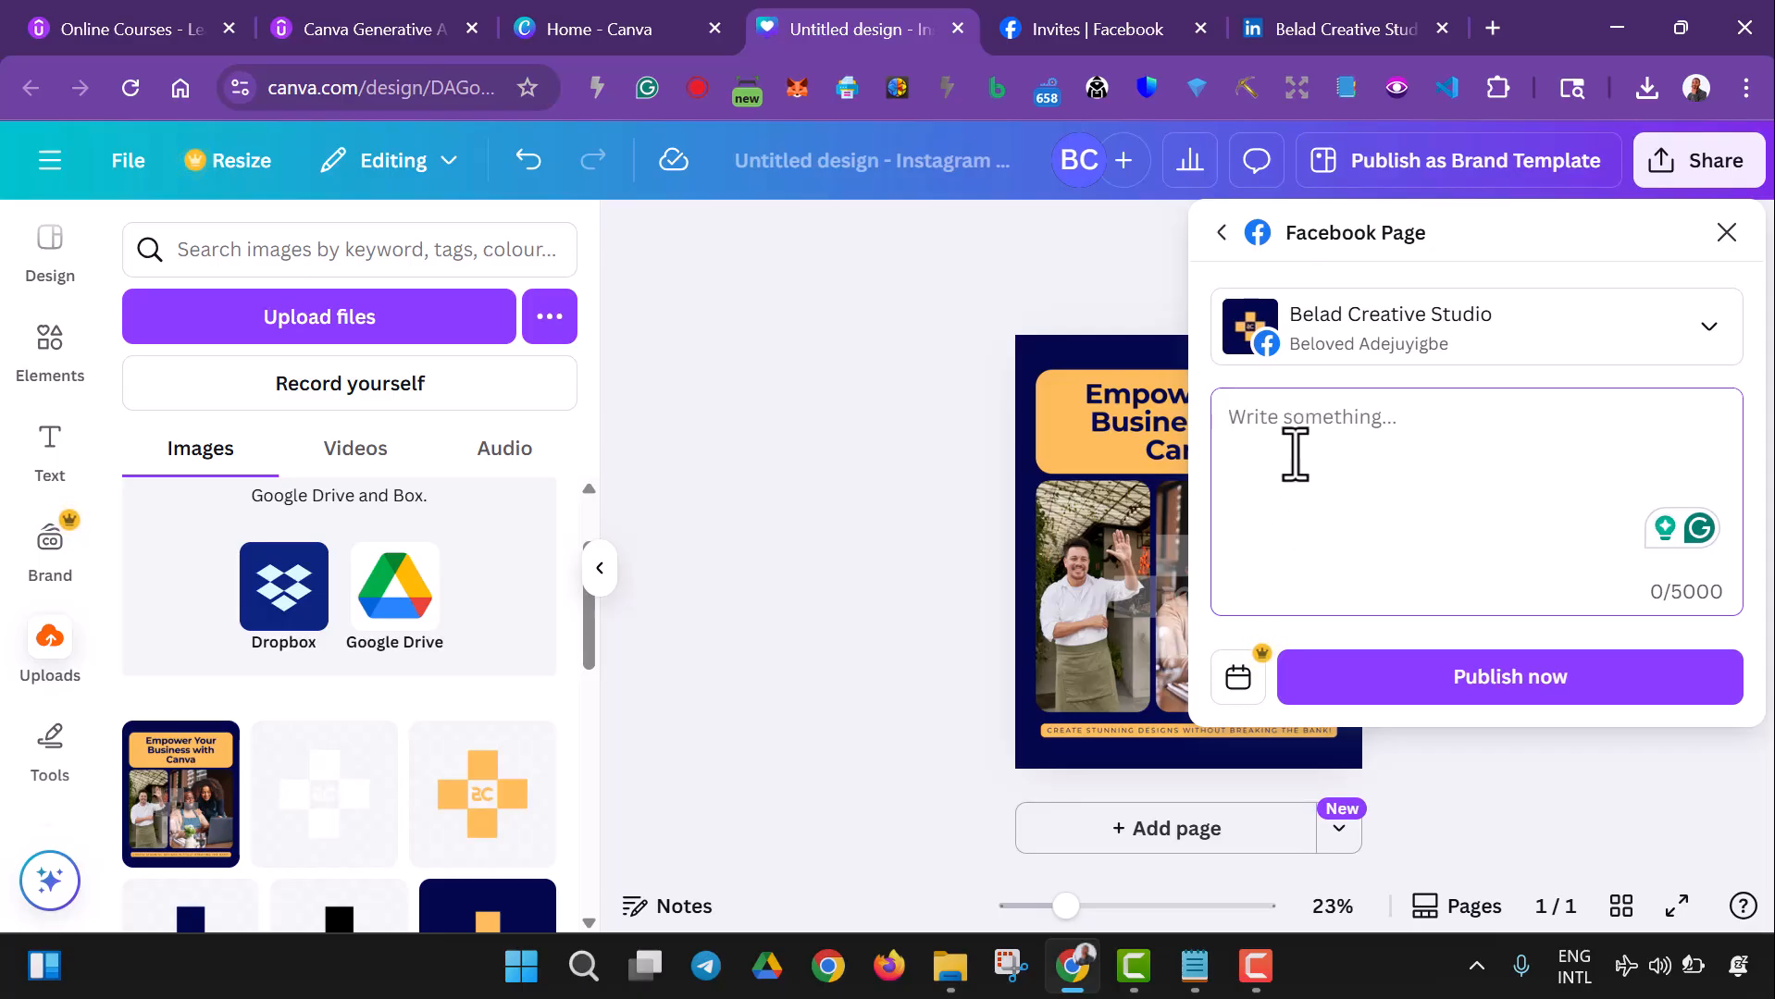
# - Switch to Notepad, delete the greeting line "Hey there, business owners!" and copy the rest of the post text
pyautogui.click(1198, 972)
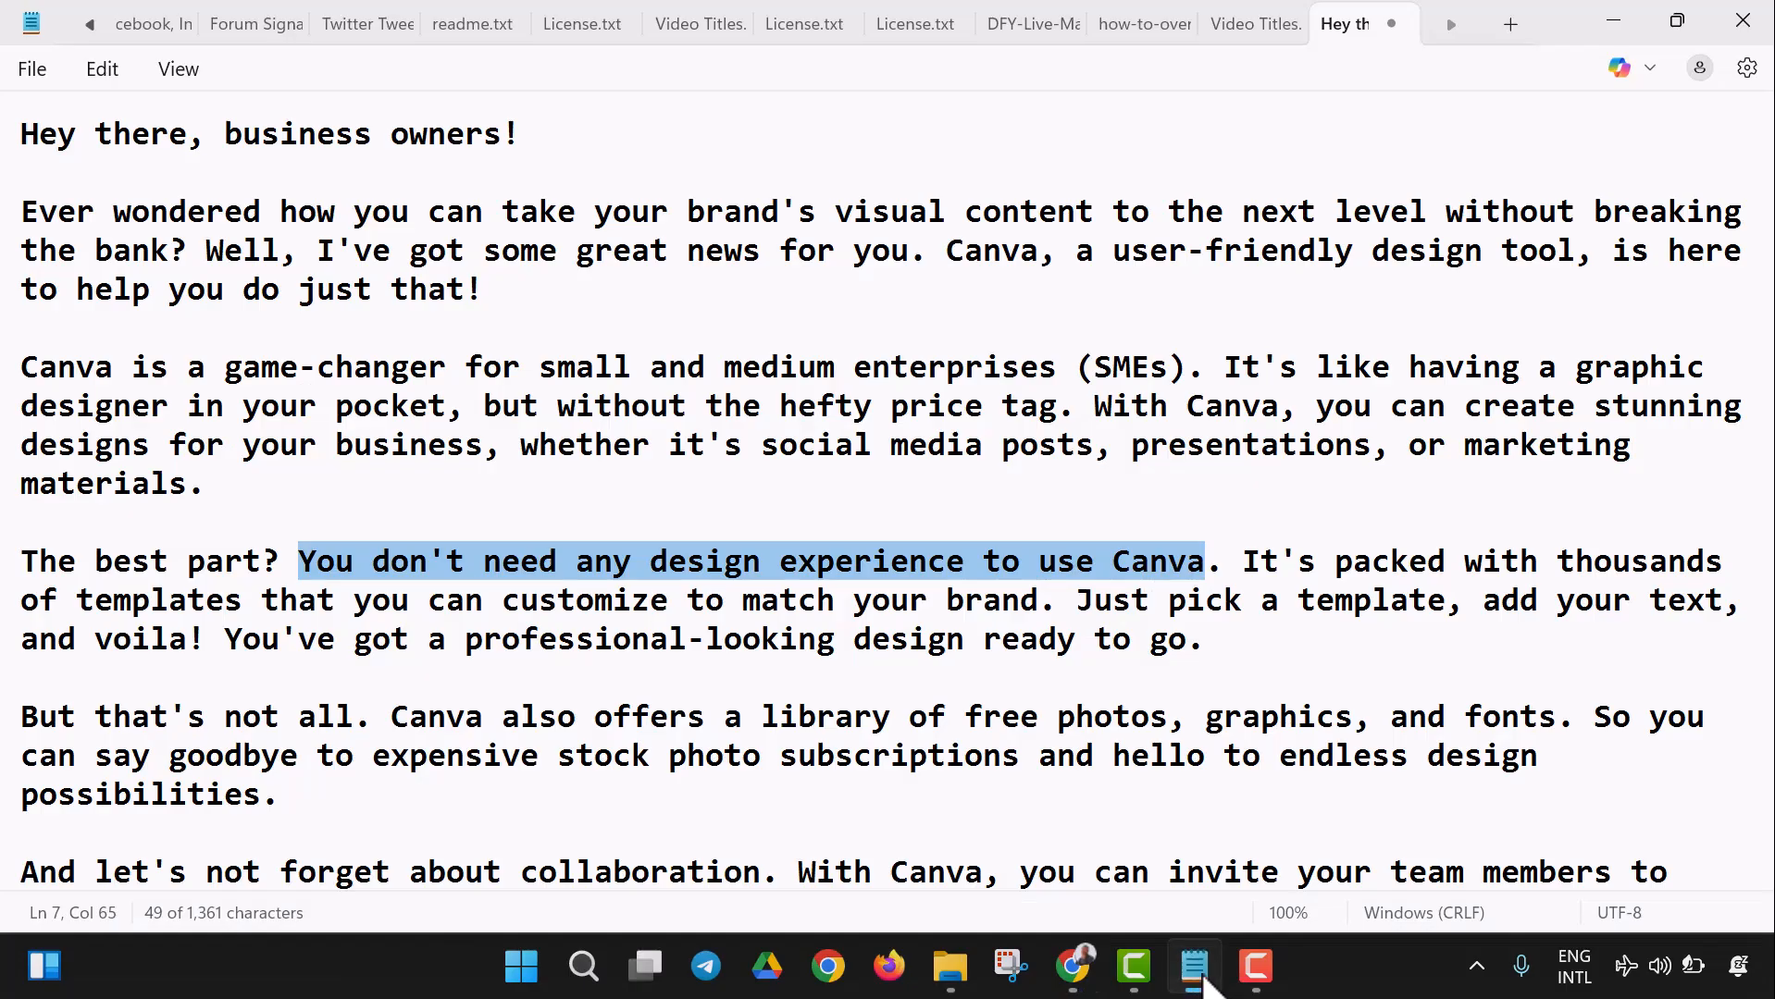
pyautogui.click(822, 677)
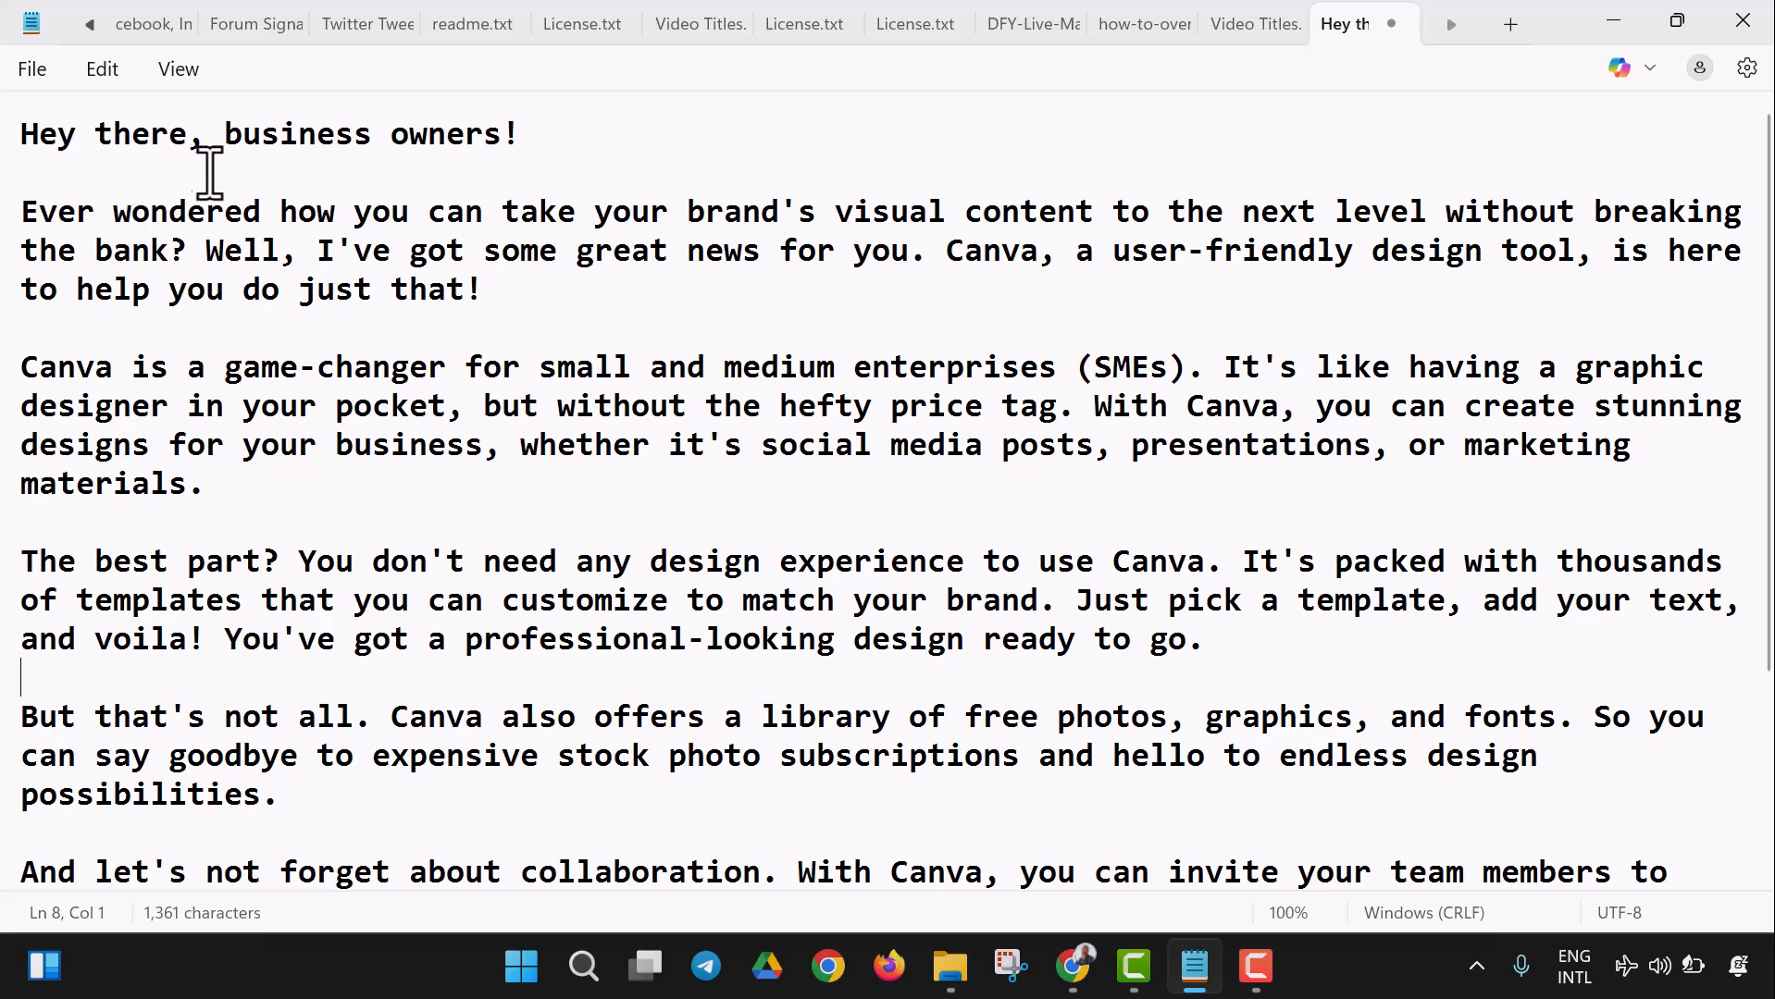
pyautogui.moveTo(589, 154); pyautogui.dragTo(368, 887)
pyautogui.press('Delete')
pyautogui.rightClick(347, 334)
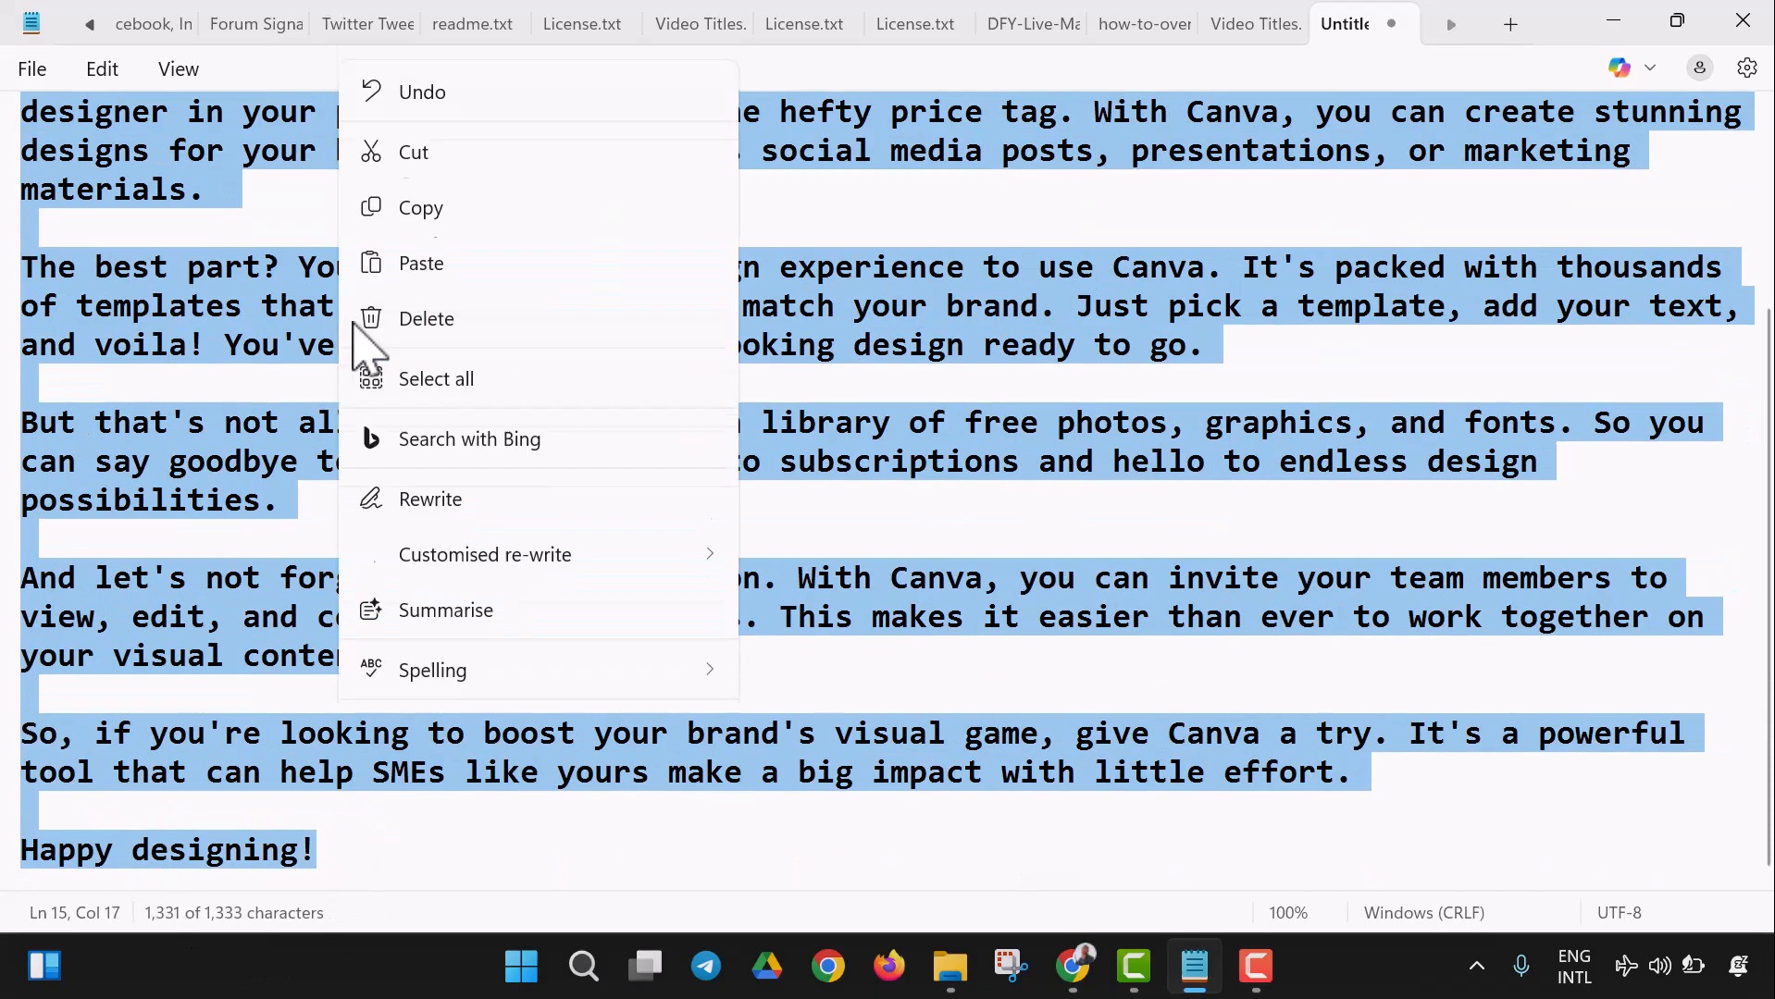
pyautogui.click(453, 165)
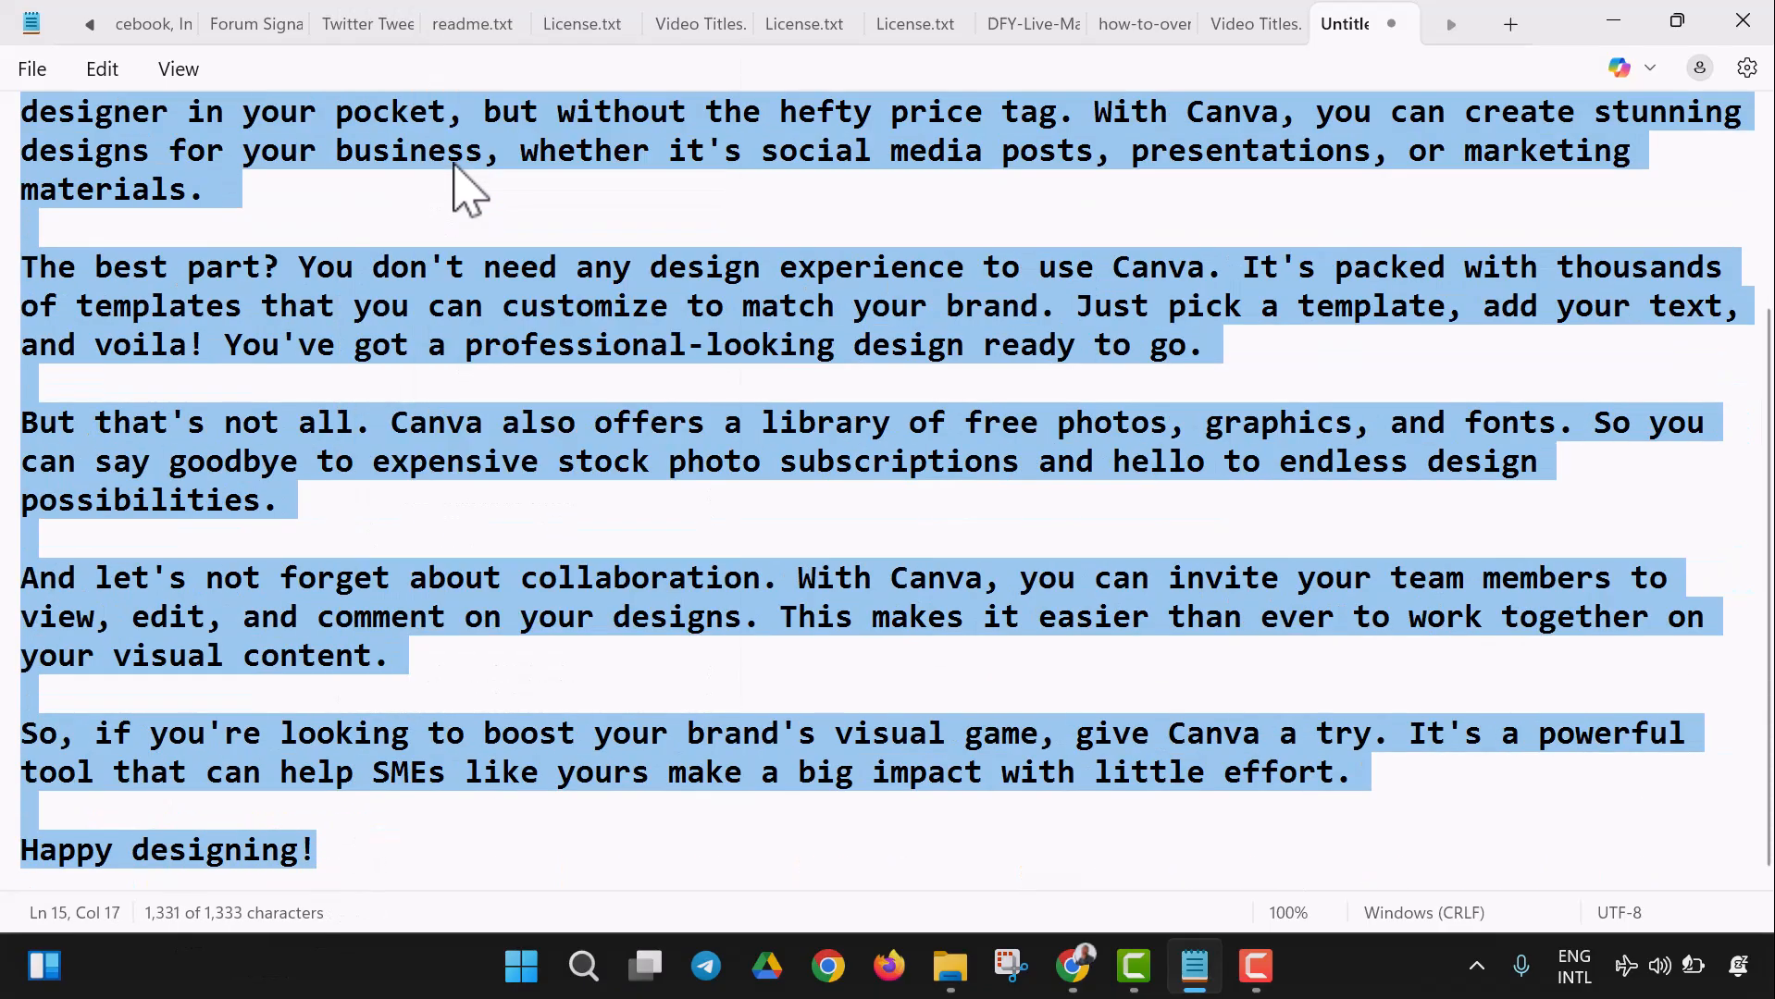
# - Return to Canva in the browser and paste the copied text as the Facebook post's caption
pyautogui.click(1072, 966)
pyautogui.rightClick(1339, 476)
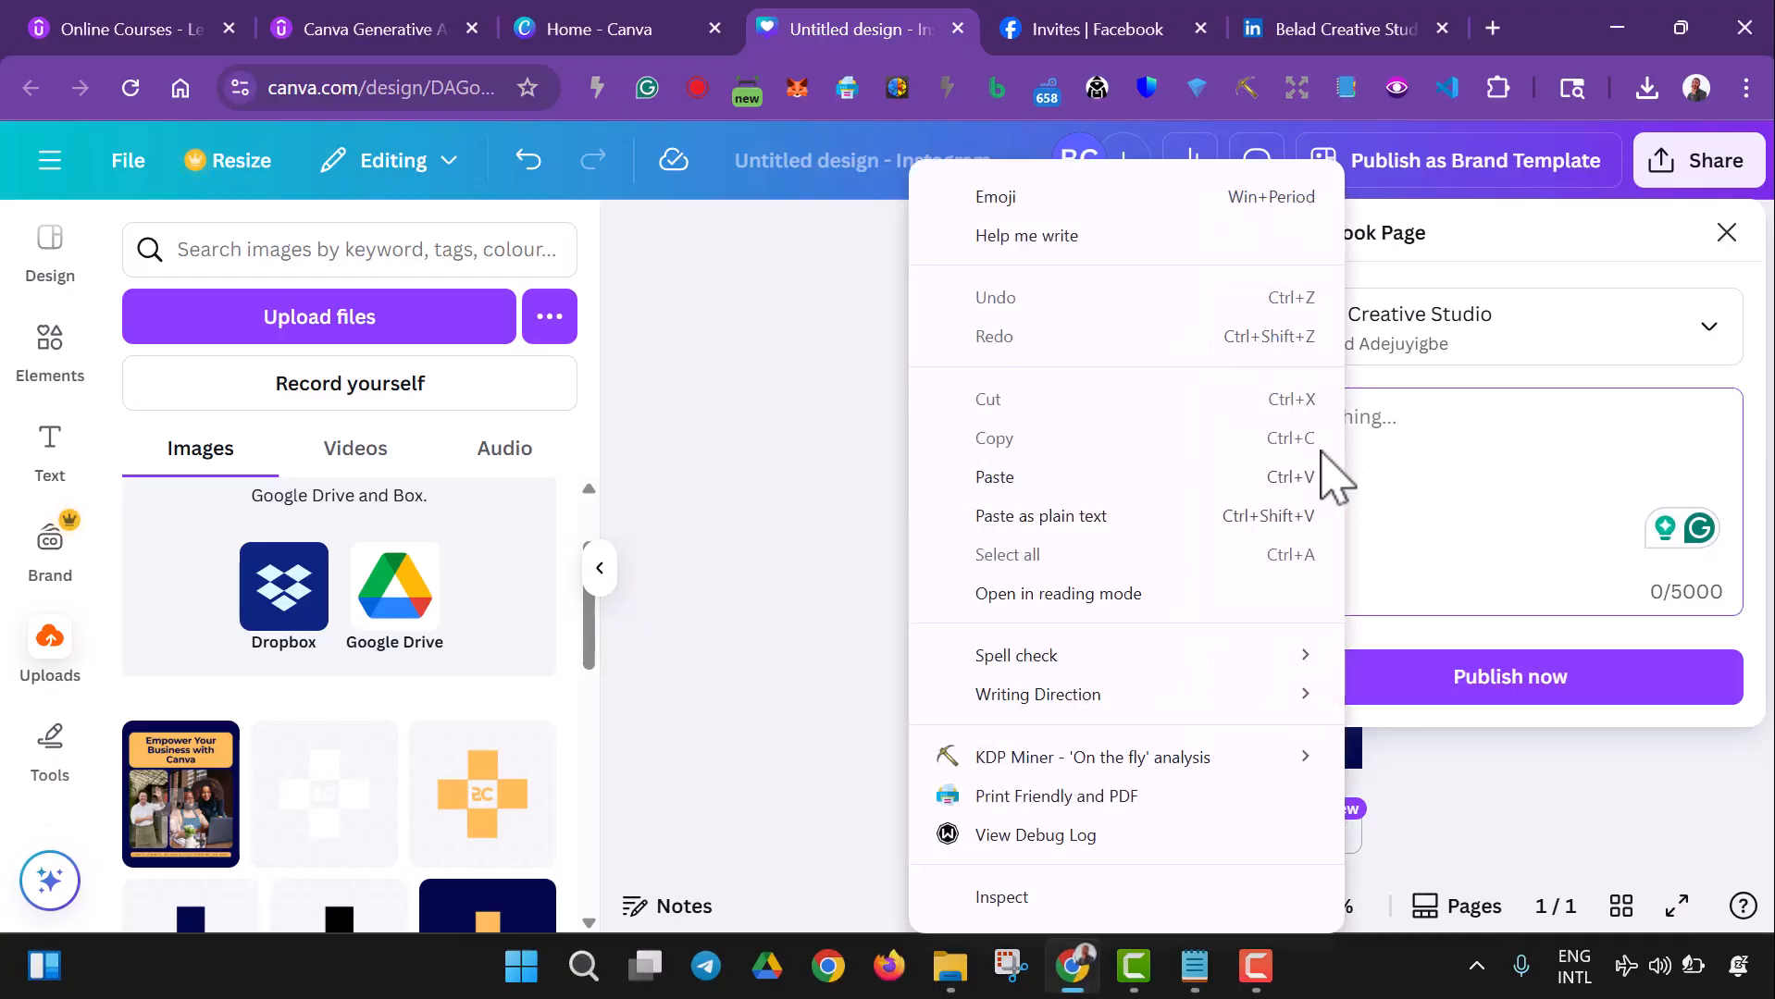
pyautogui.click(1020, 489)
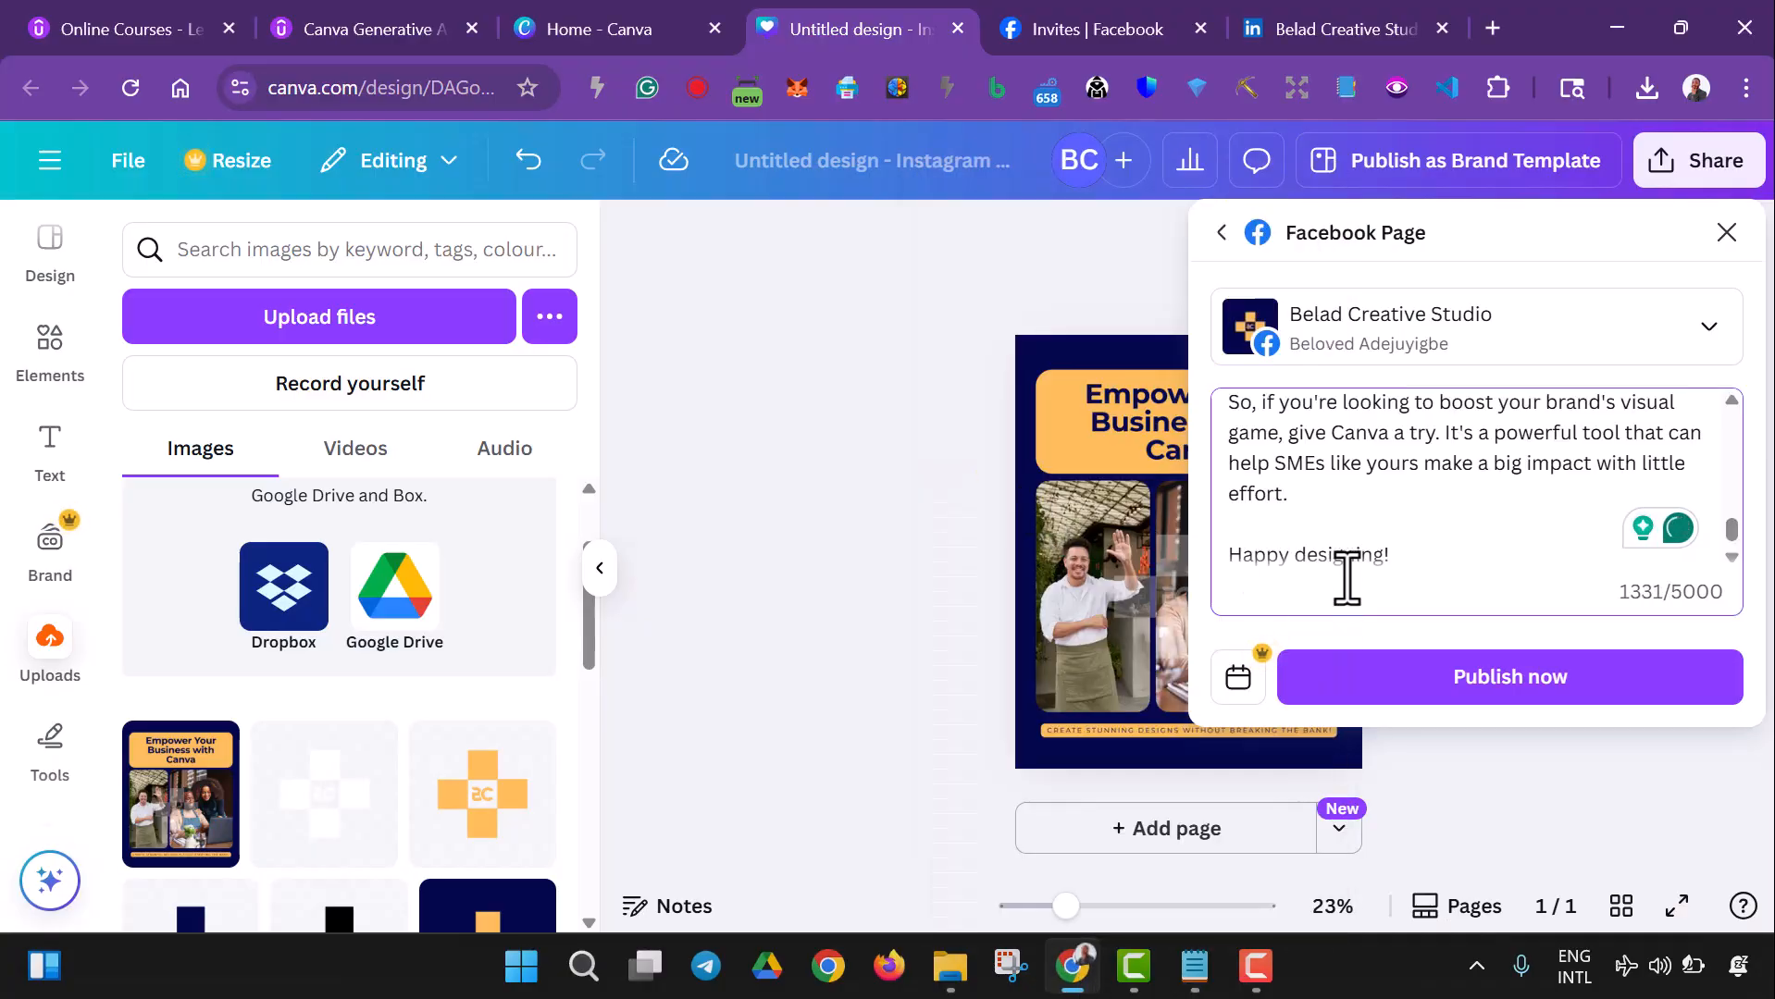
# - Start a new paragraph in the caption at "Well, I've got some great news for you", with a blank line before it
pyautogui.scroll(10, 1346, 581)
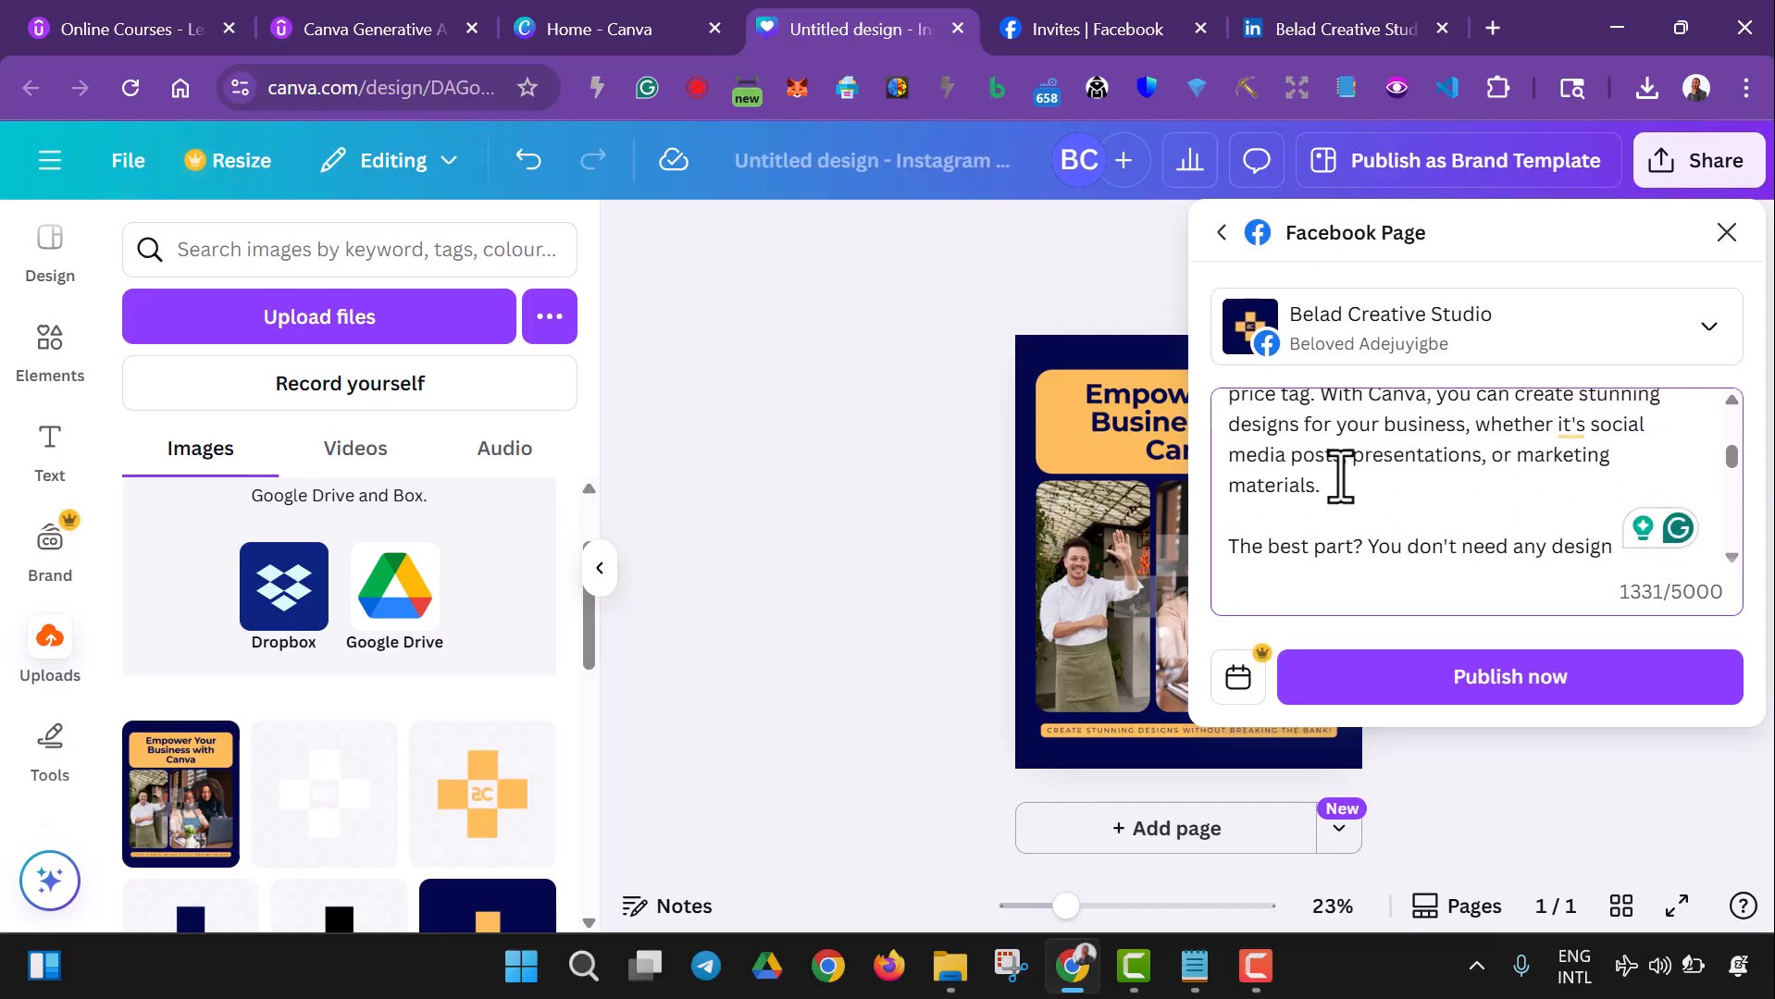
pyautogui.scroll(3, 1339, 476)
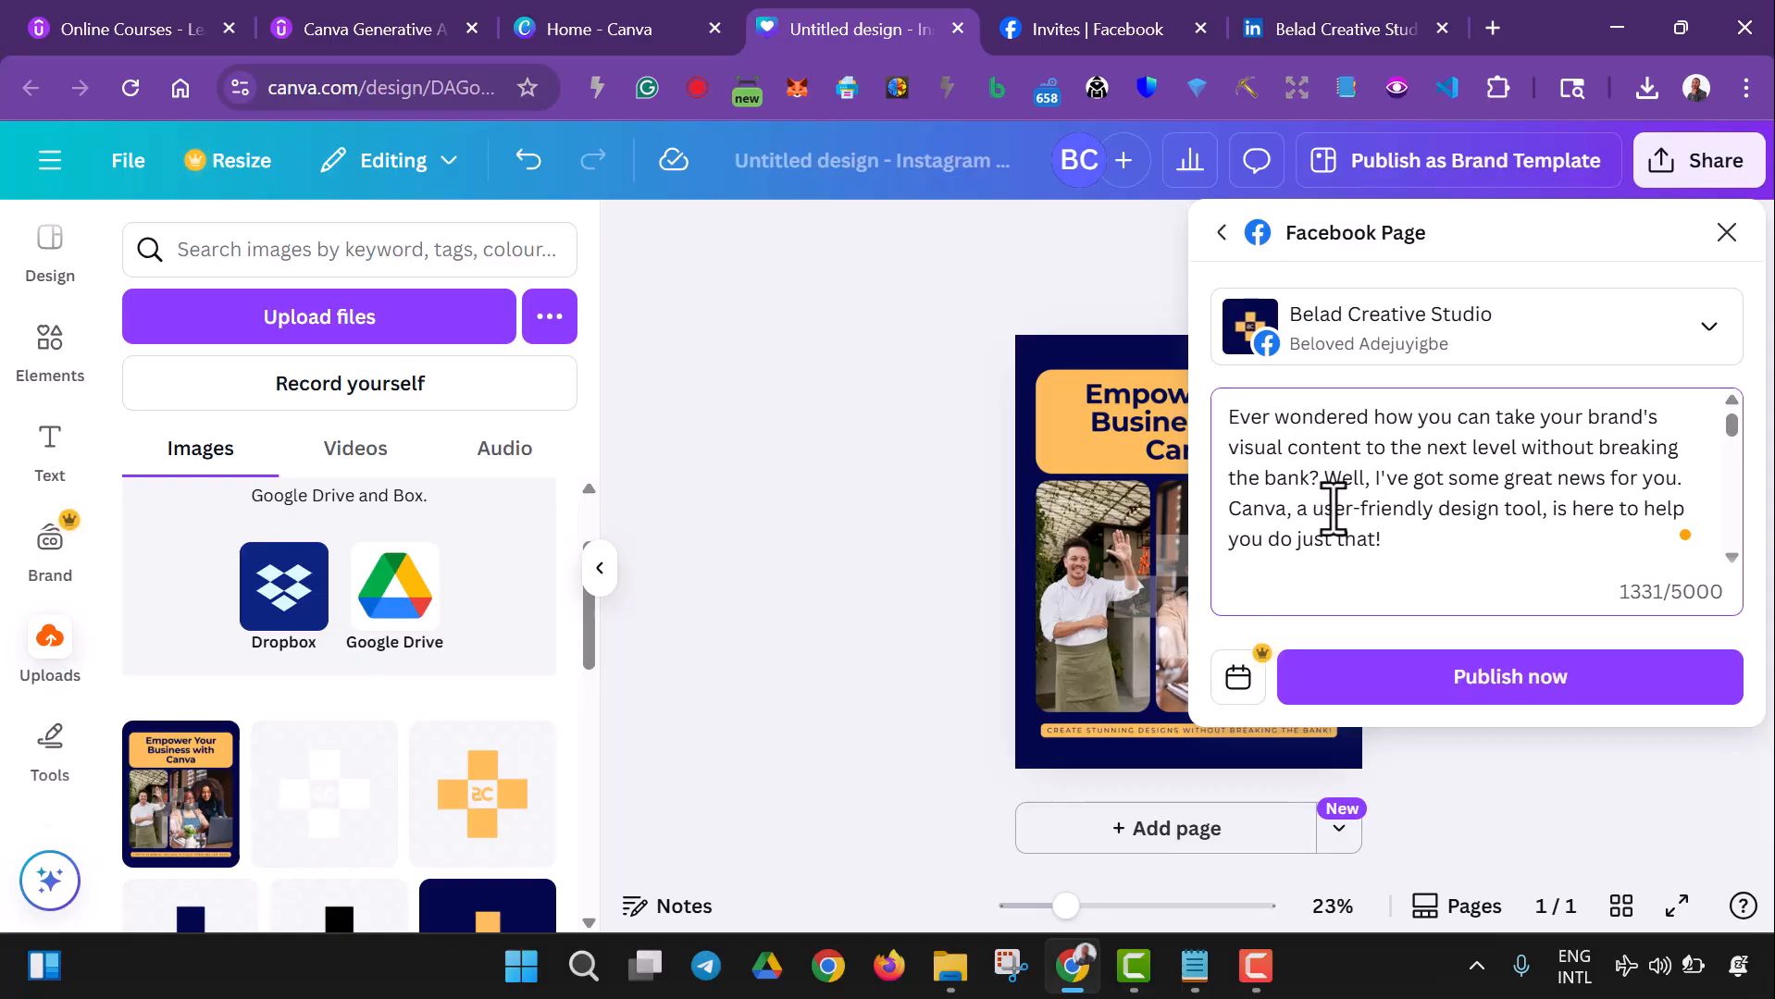
pyautogui.press('Return')
pyautogui.press('Return')
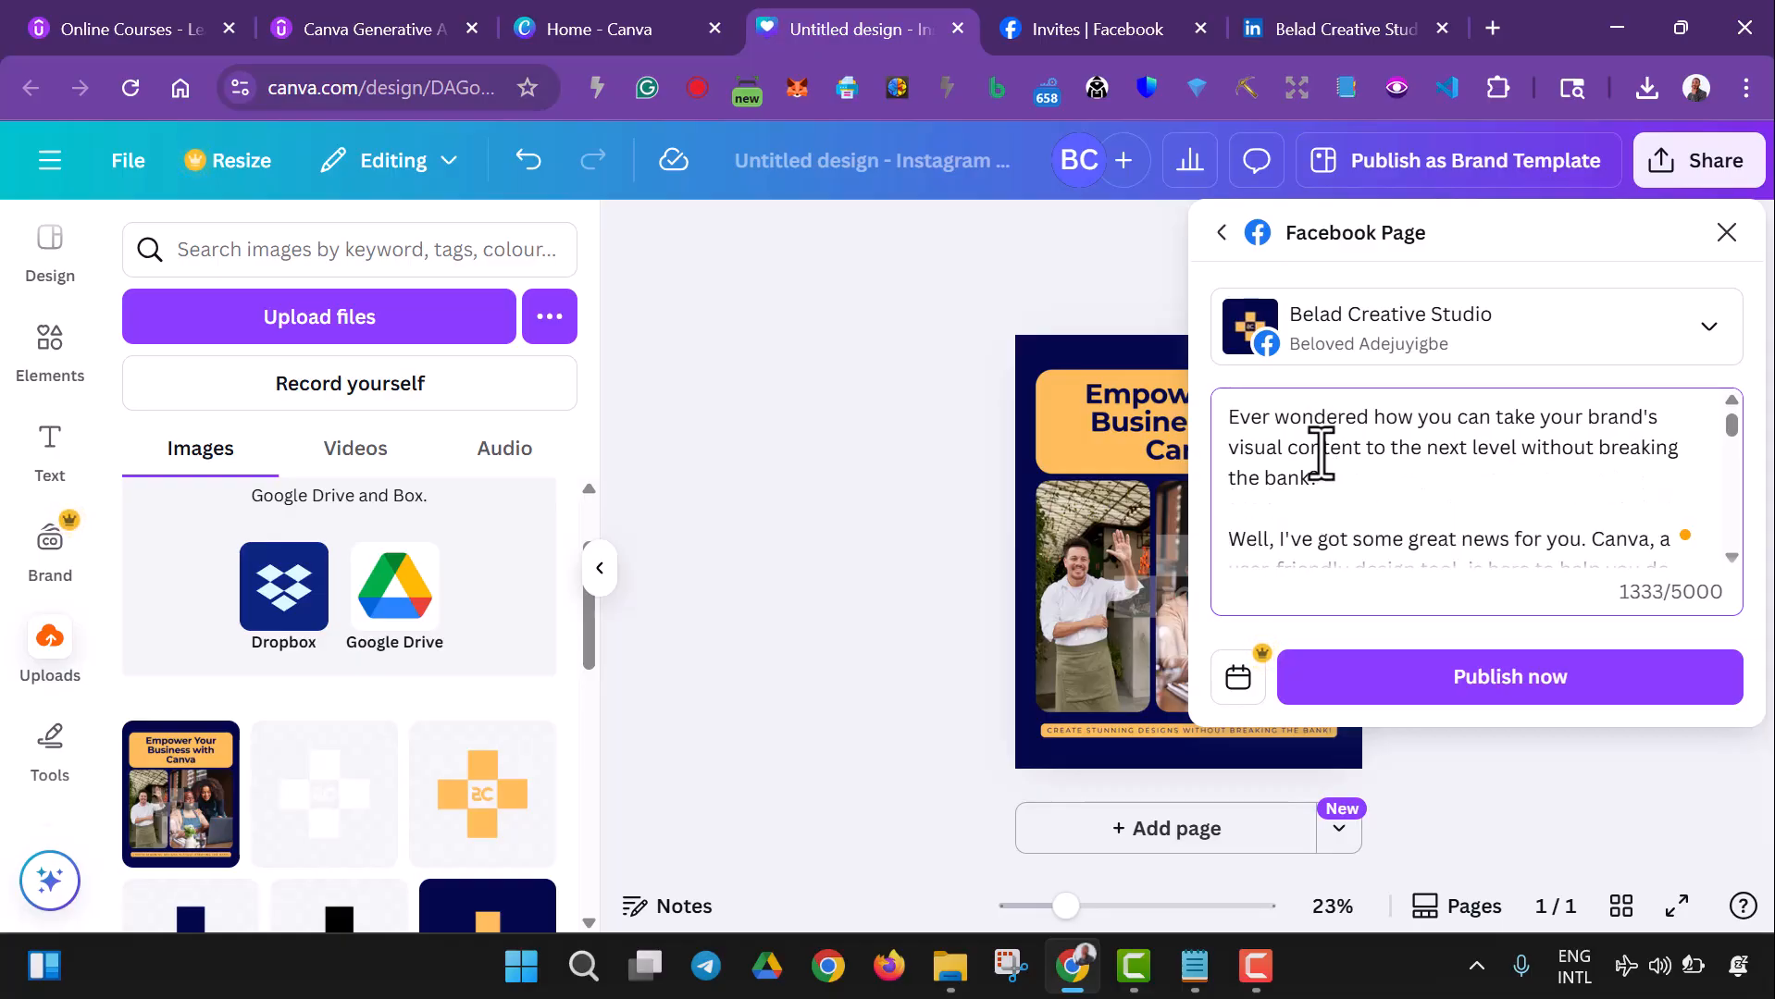
# - Read through the rest of the caption down to "Happy designing!", dismissing the Pro writing suggestion that covers the text
pyautogui.scroll(-2, 1319, 458)
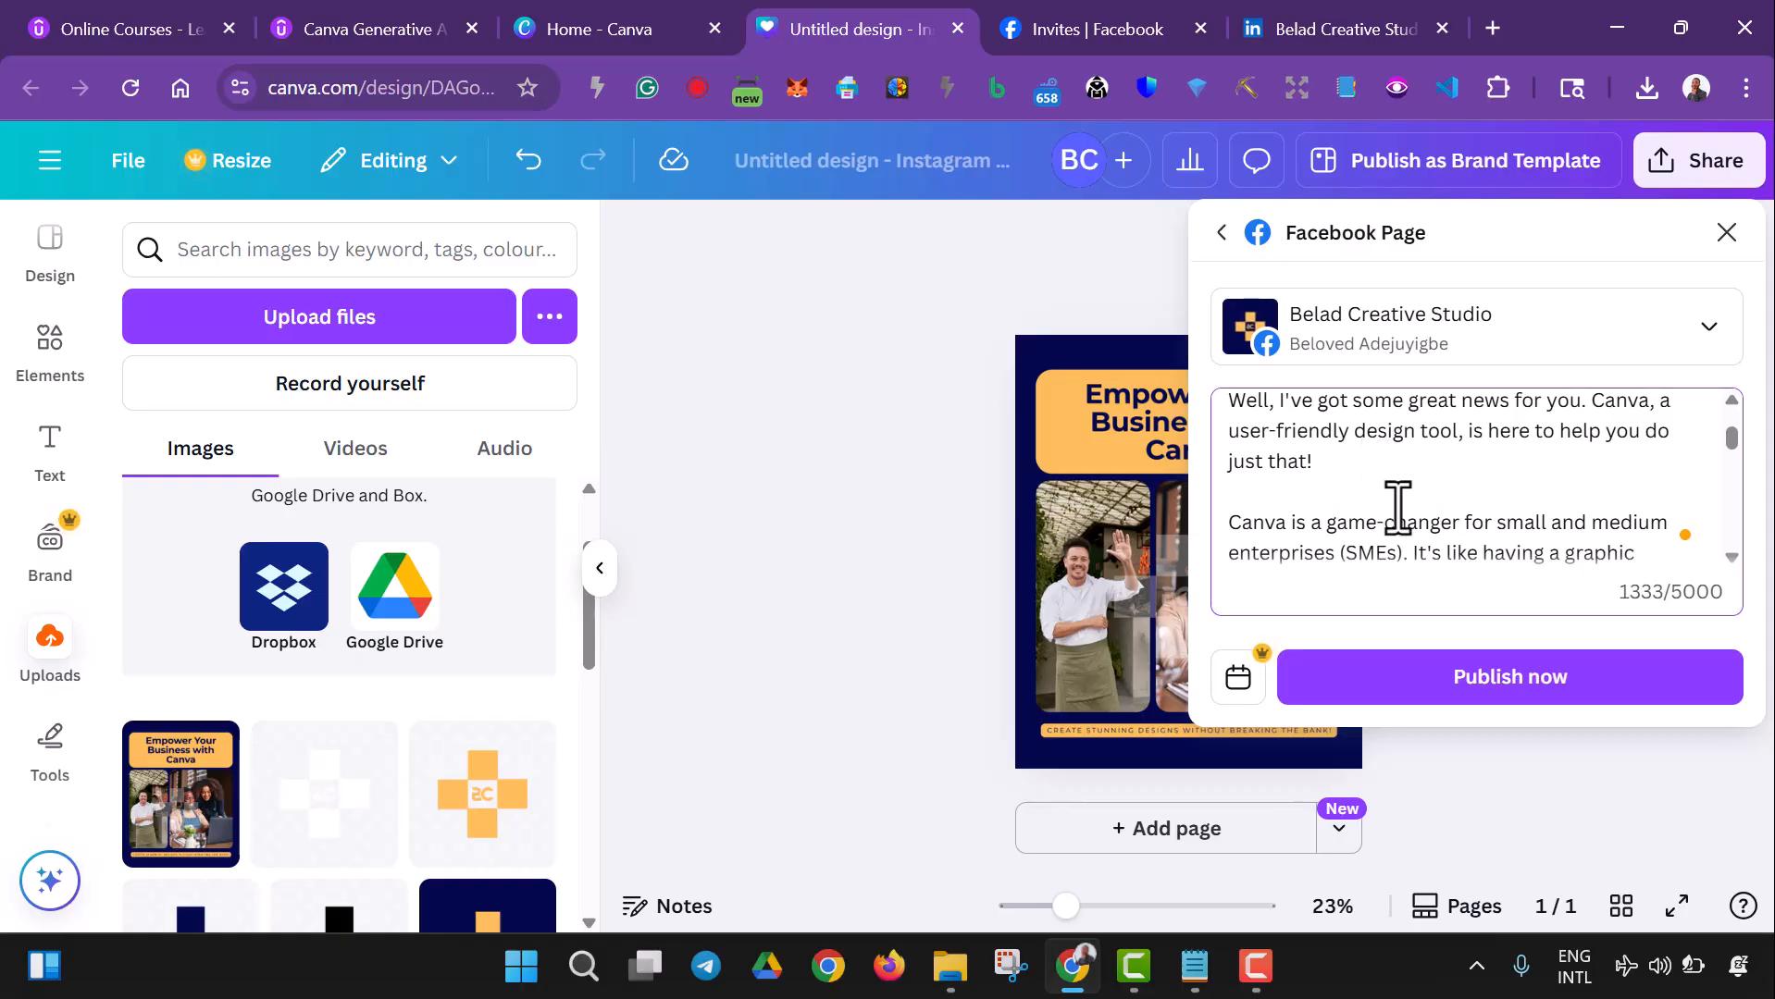
pyautogui.scroll(-3, 1398, 507)
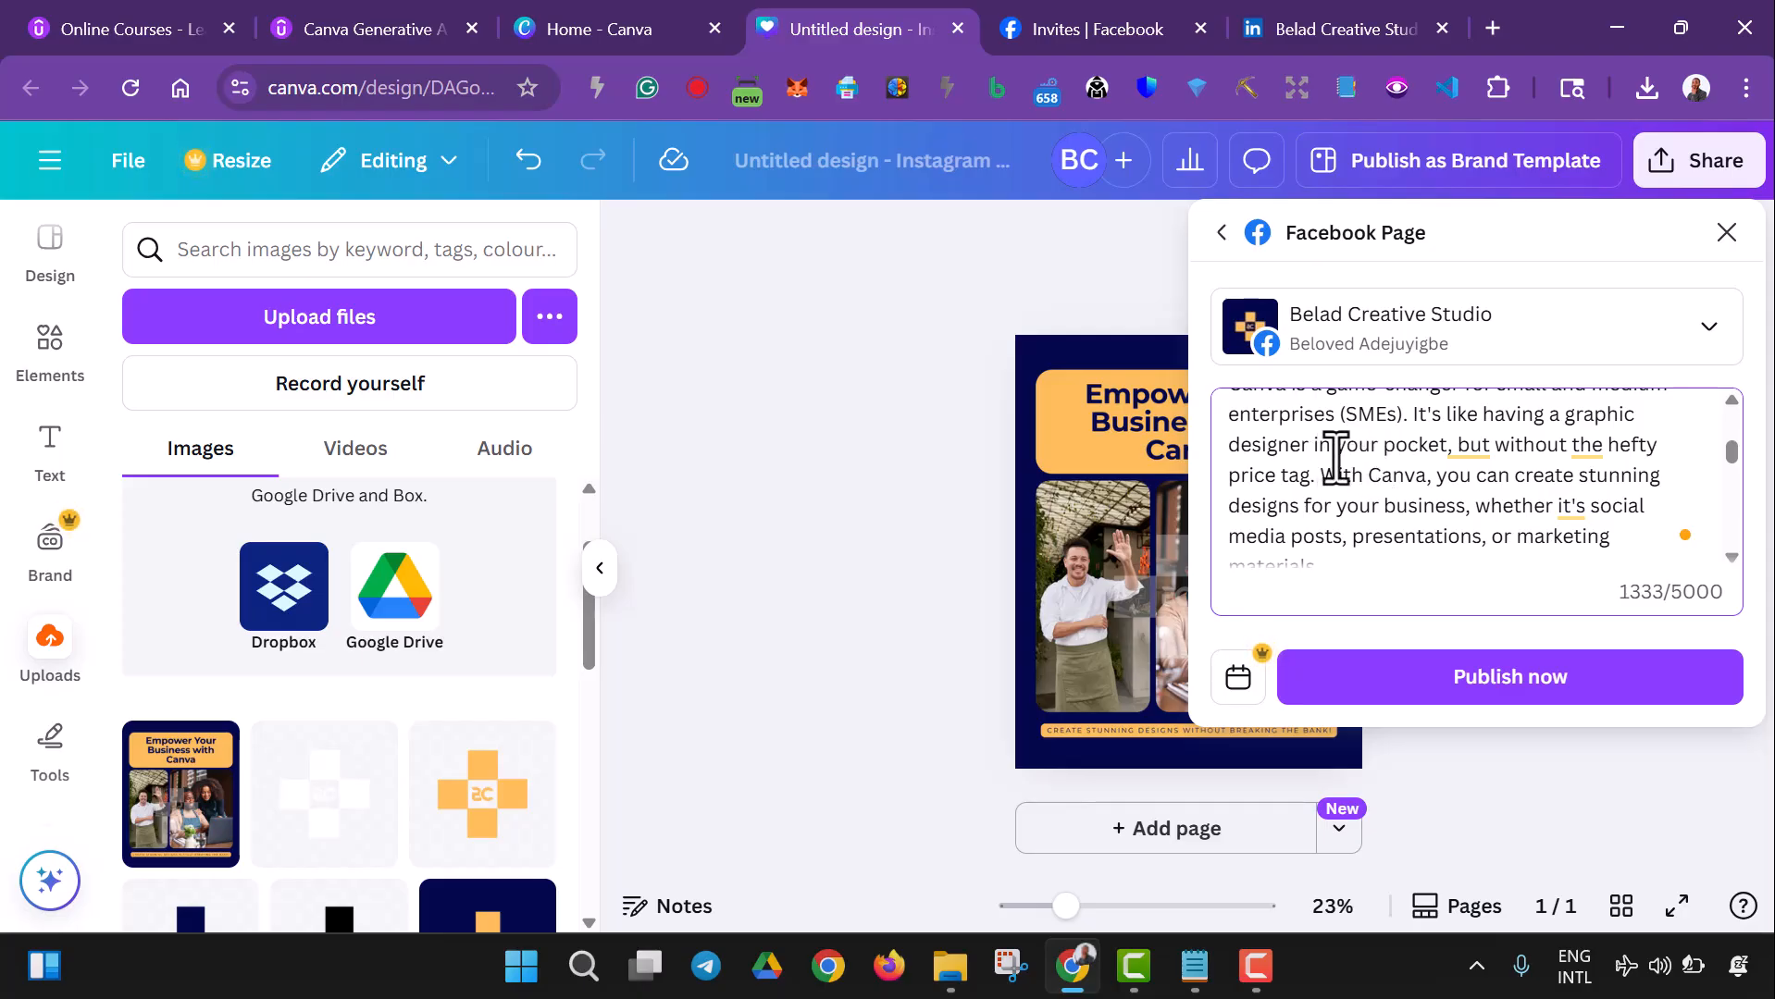
pyautogui.moveTo(1585, 446)
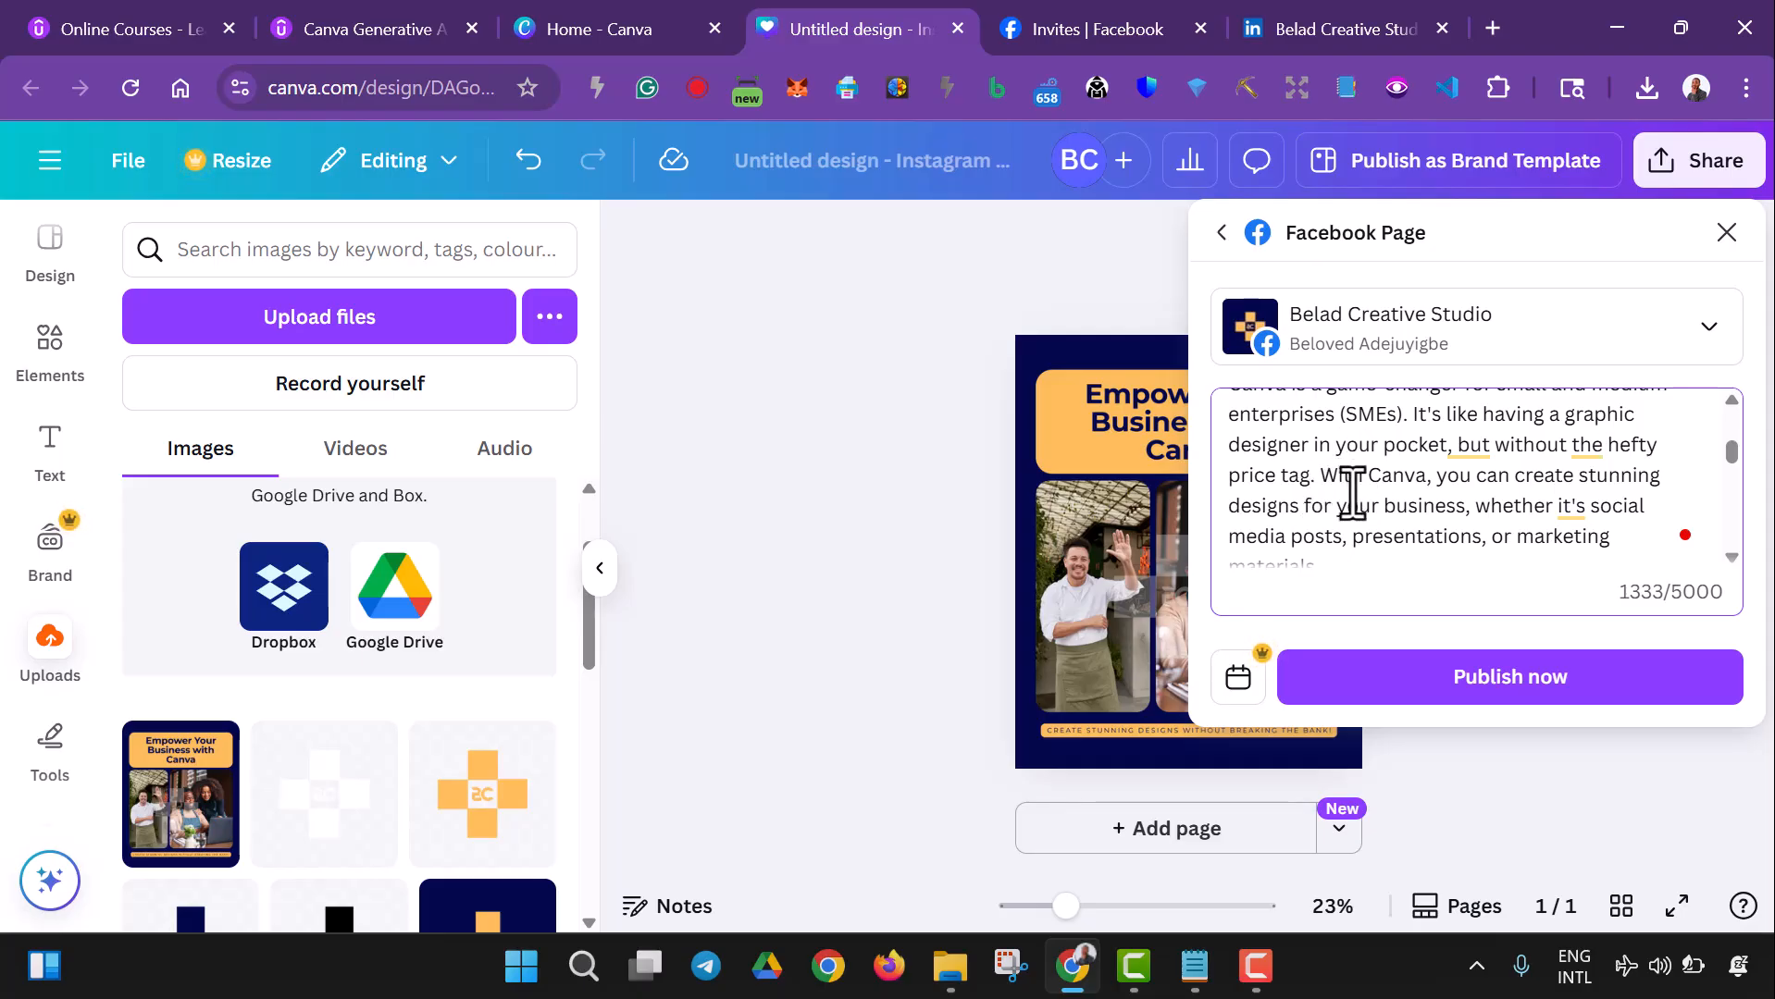
pyautogui.scroll(-2, 1359, 504)
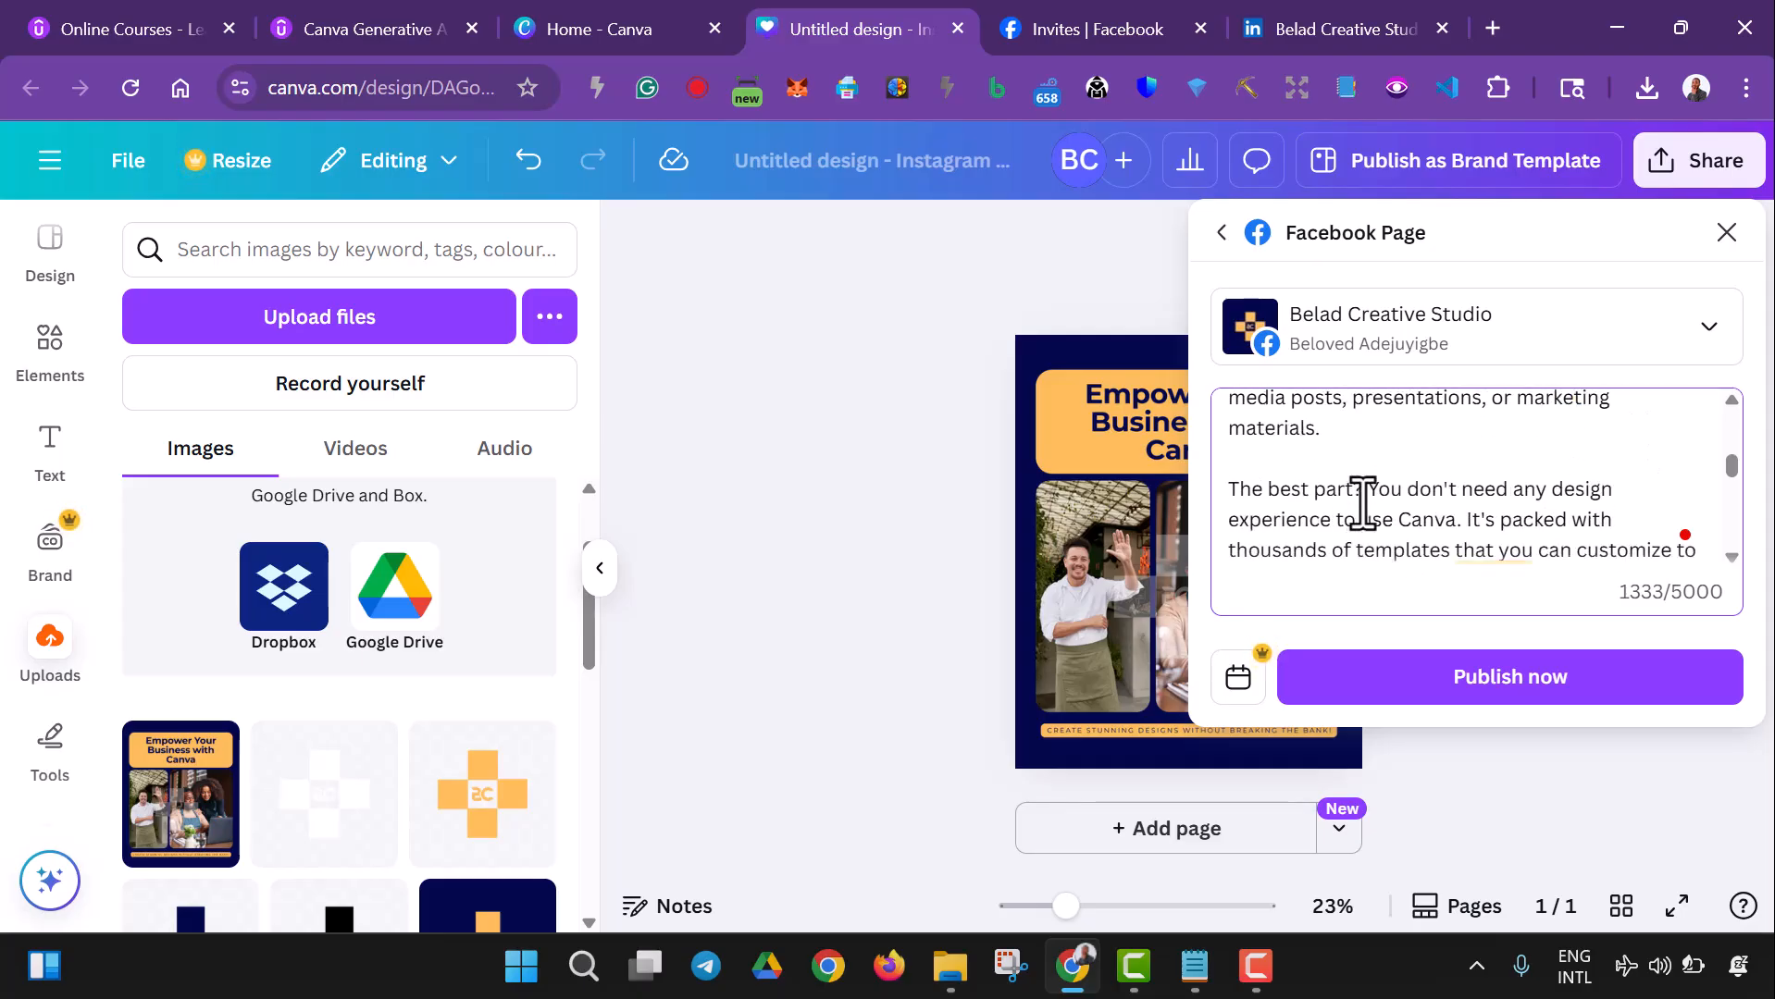
pyautogui.scroll(2, 1362, 504)
pyautogui.scroll(-2, 1416, 511)
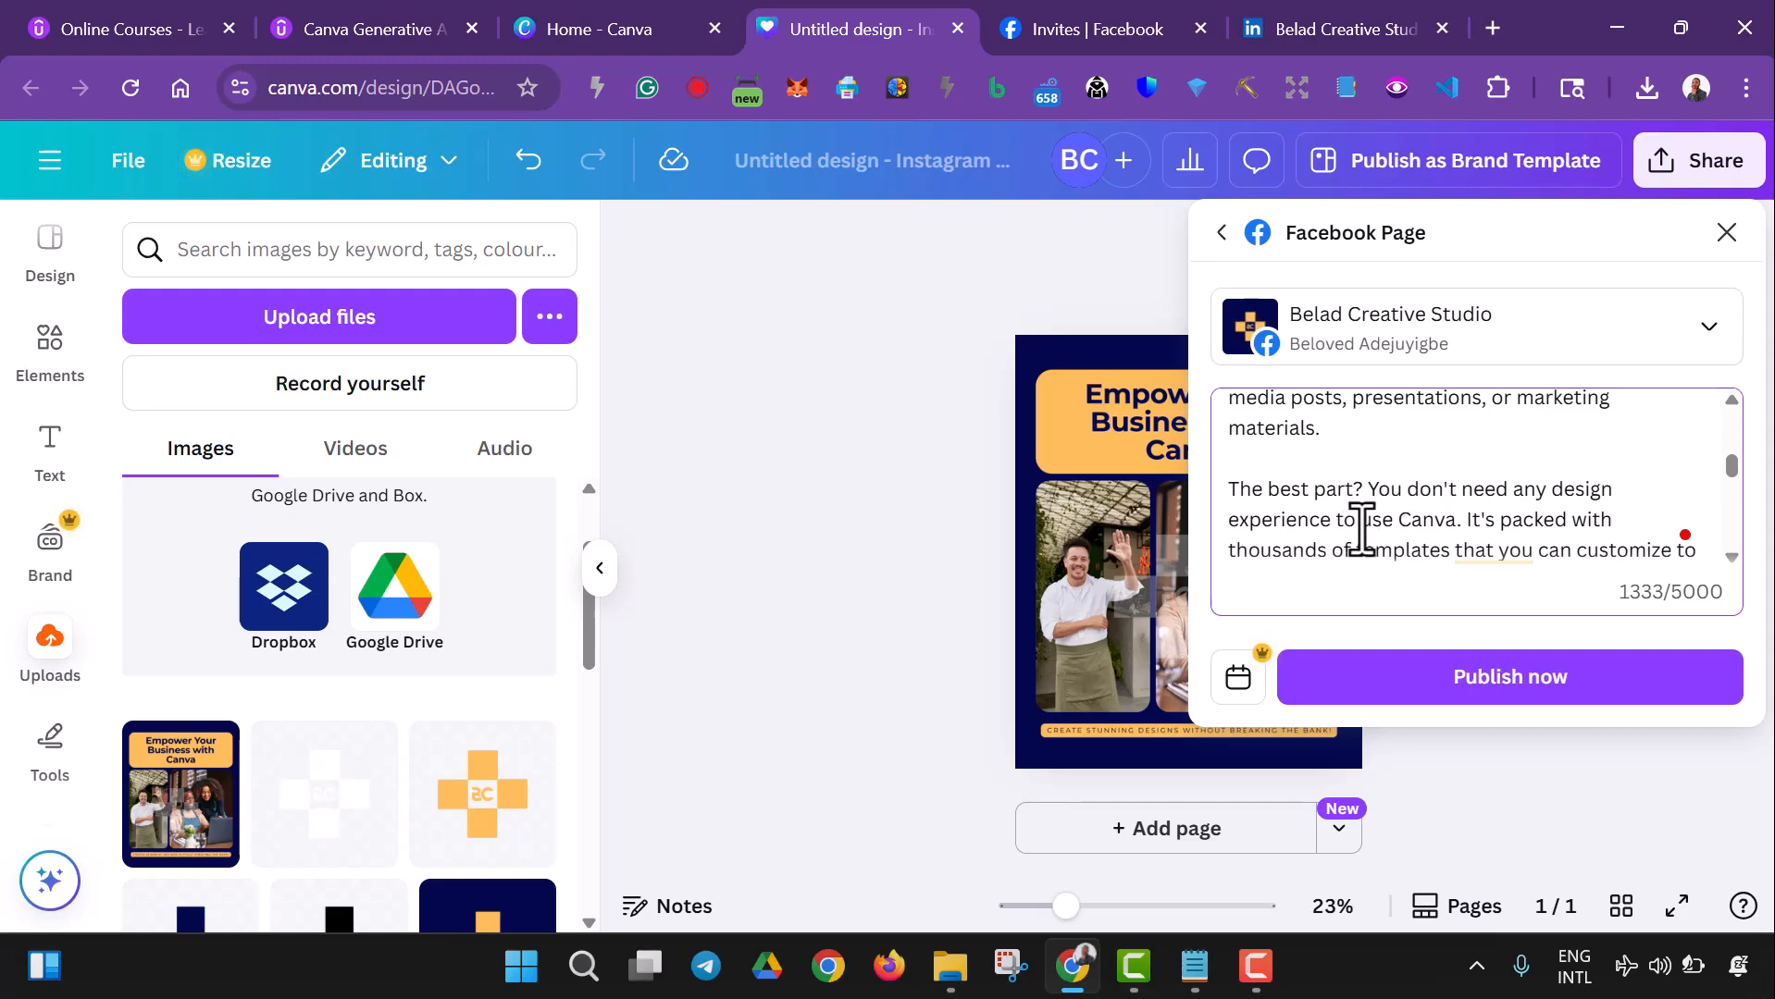
pyautogui.scroll(-2, 1447, 467)
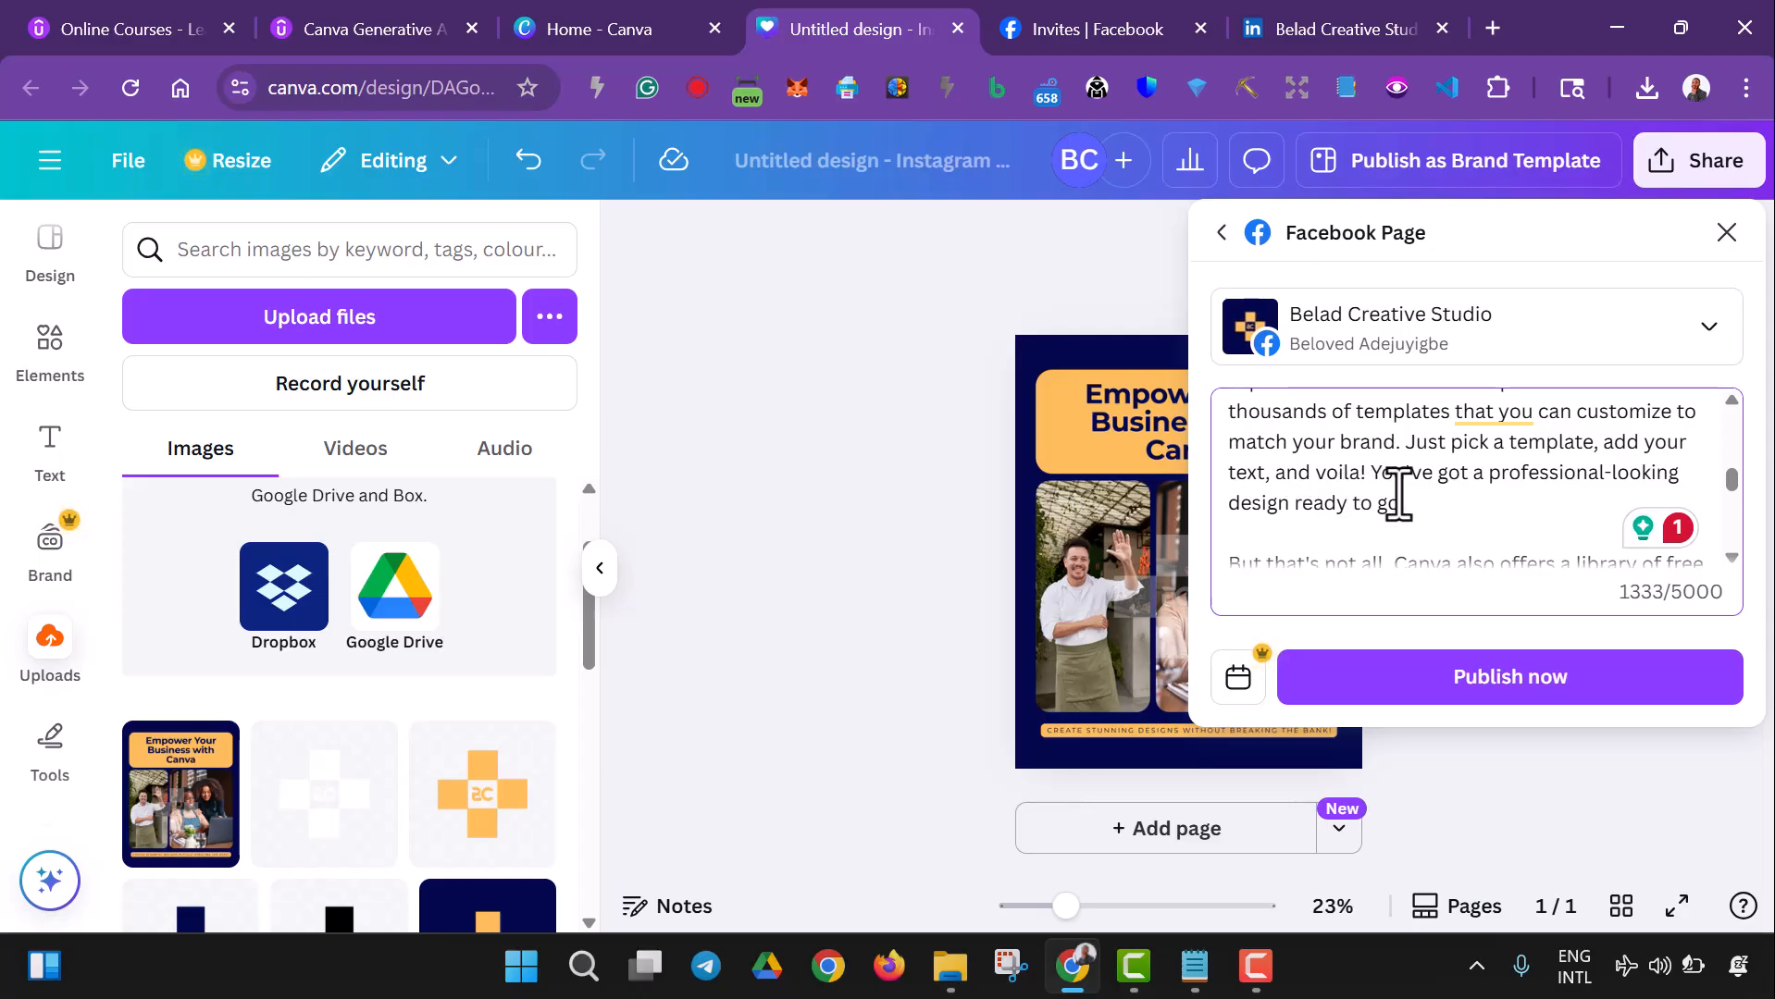
pyautogui.scroll(-2, 1493, 502)
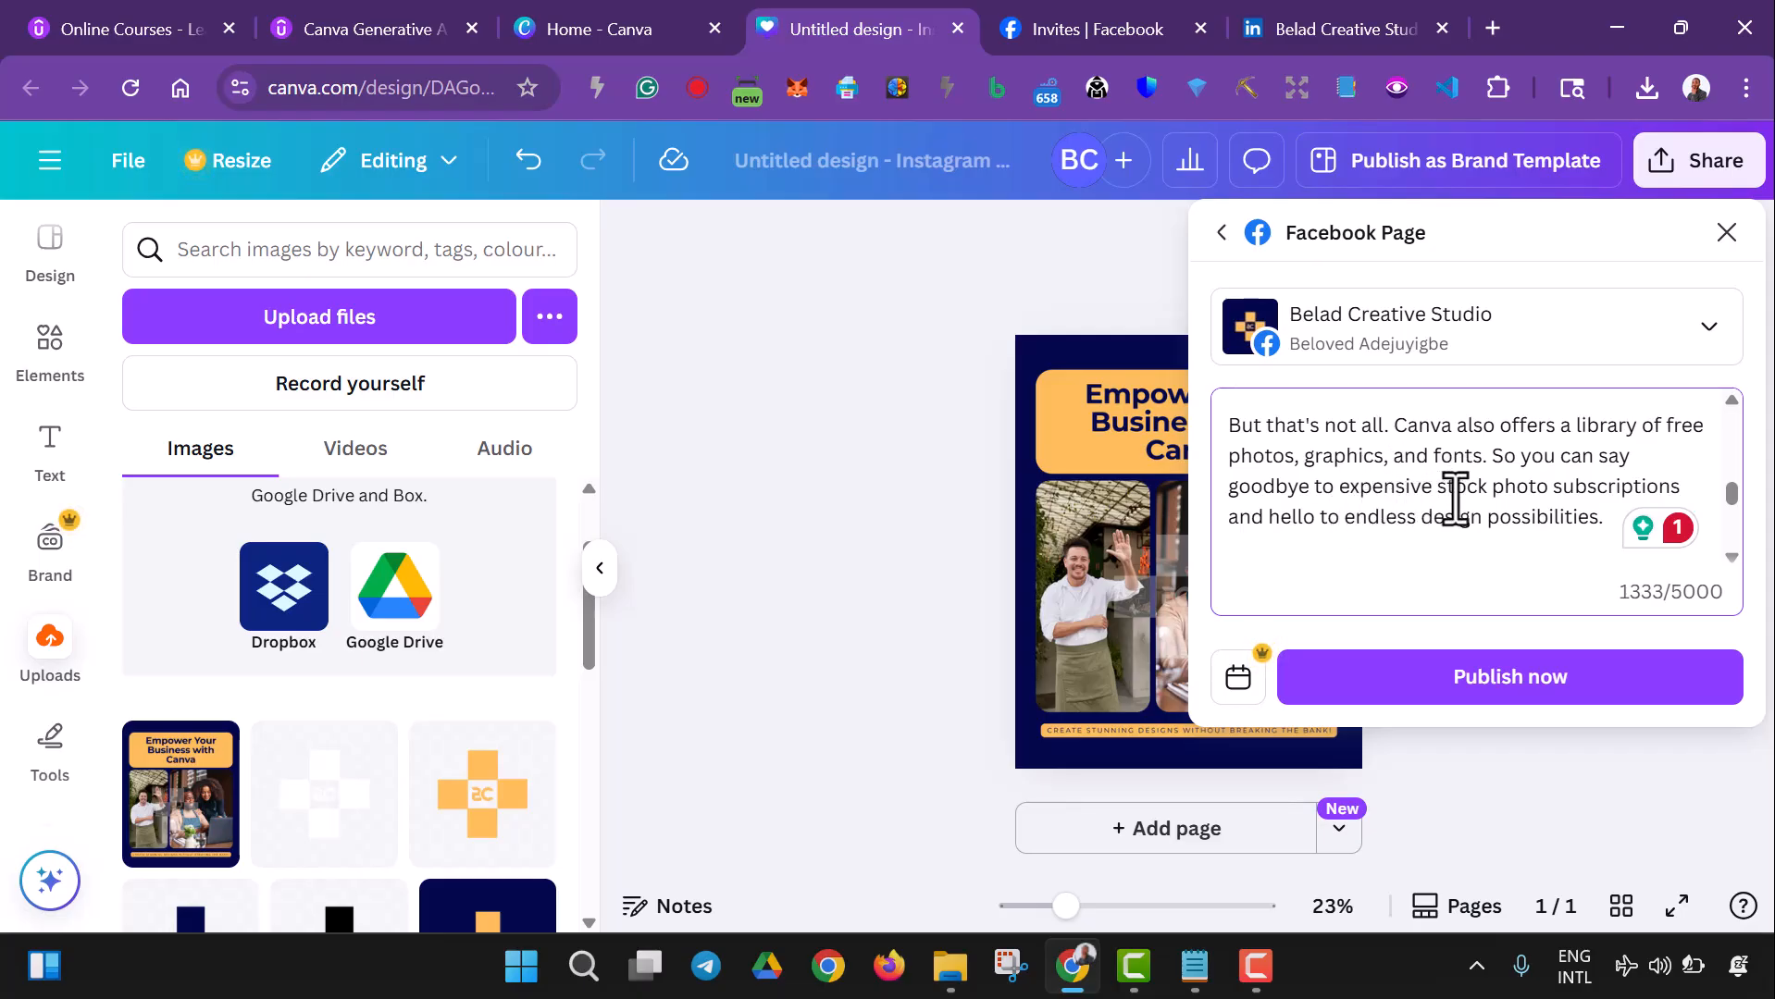
pyautogui.scroll(-1, 1421, 495)
pyautogui.scroll(1, 1435, 491)
pyautogui.scroll(-3, 1481, 509)
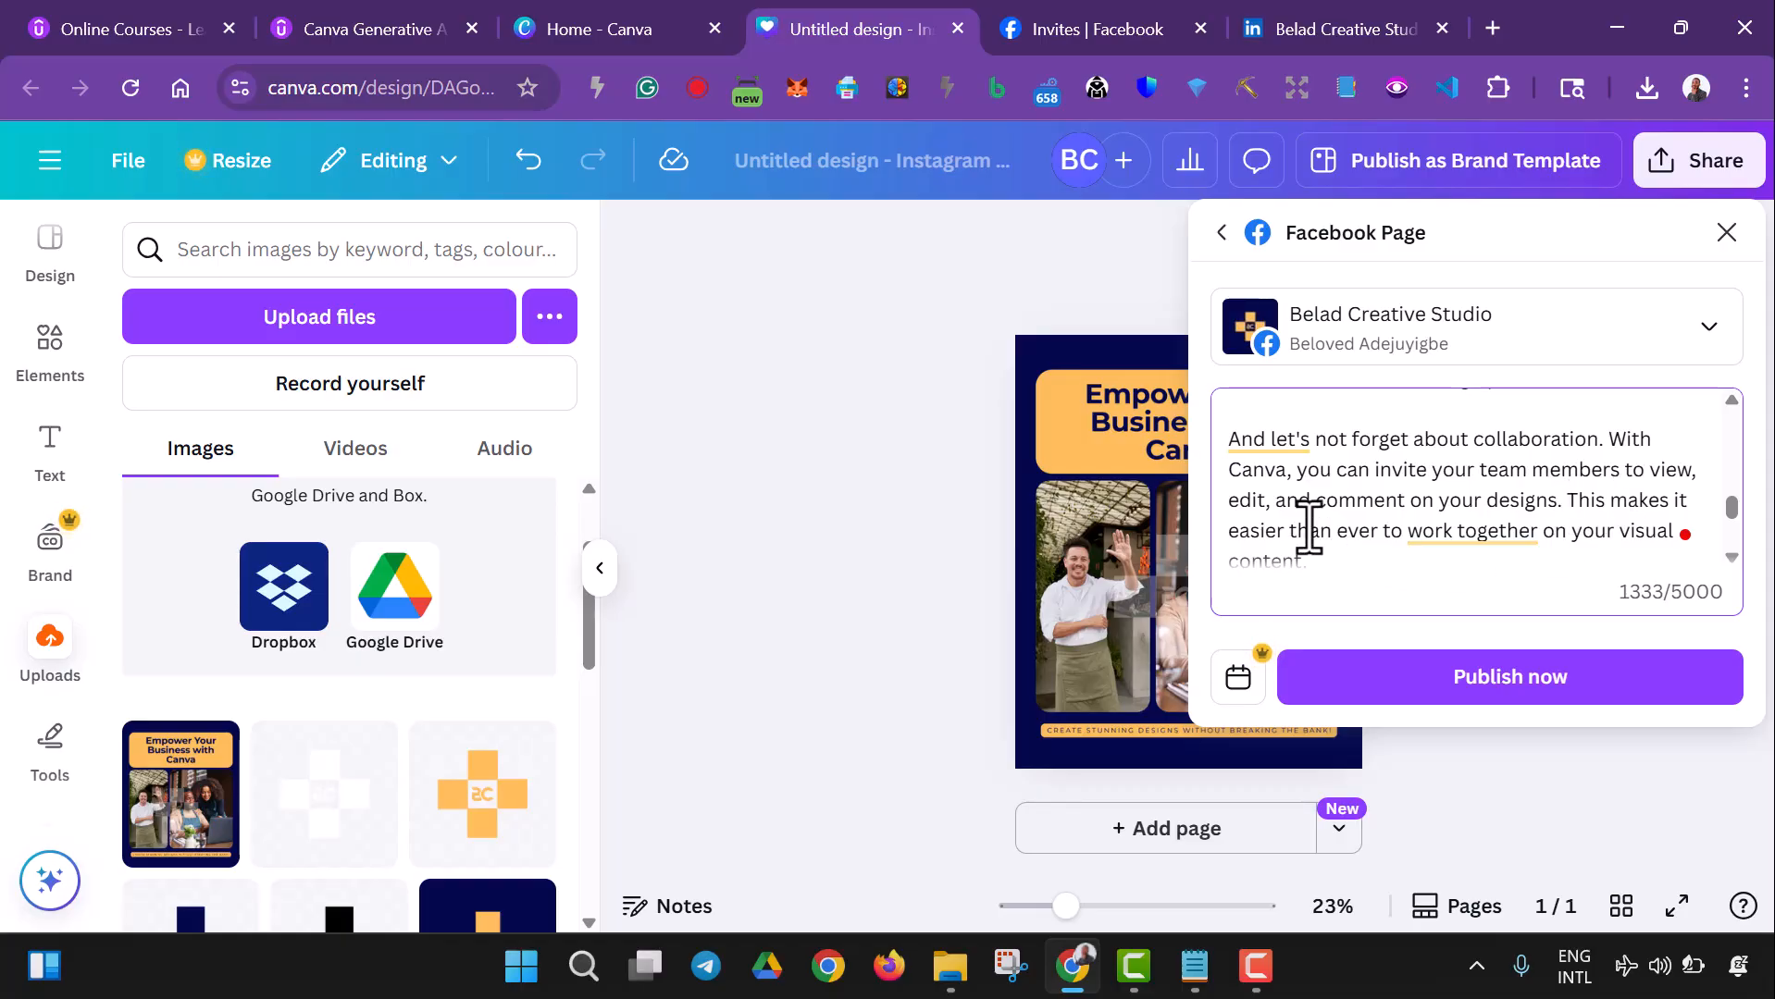
pyautogui.moveTo(1488, 536)
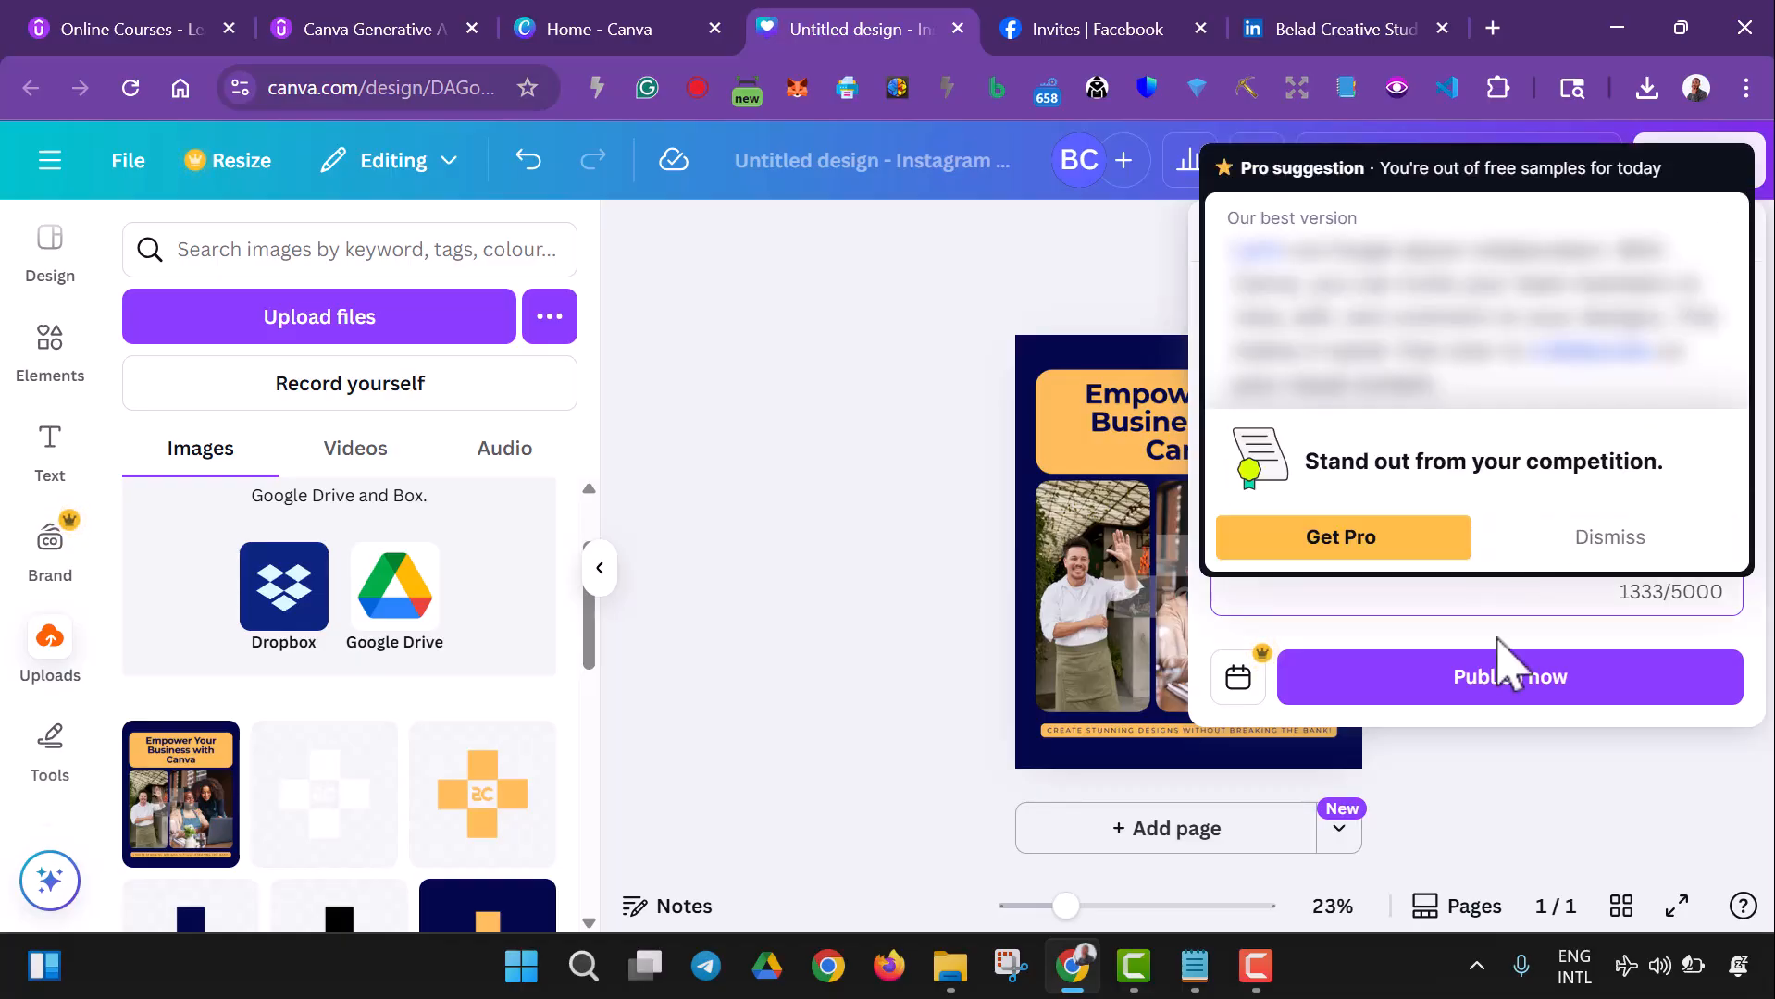
pyautogui.click(1599, 548)
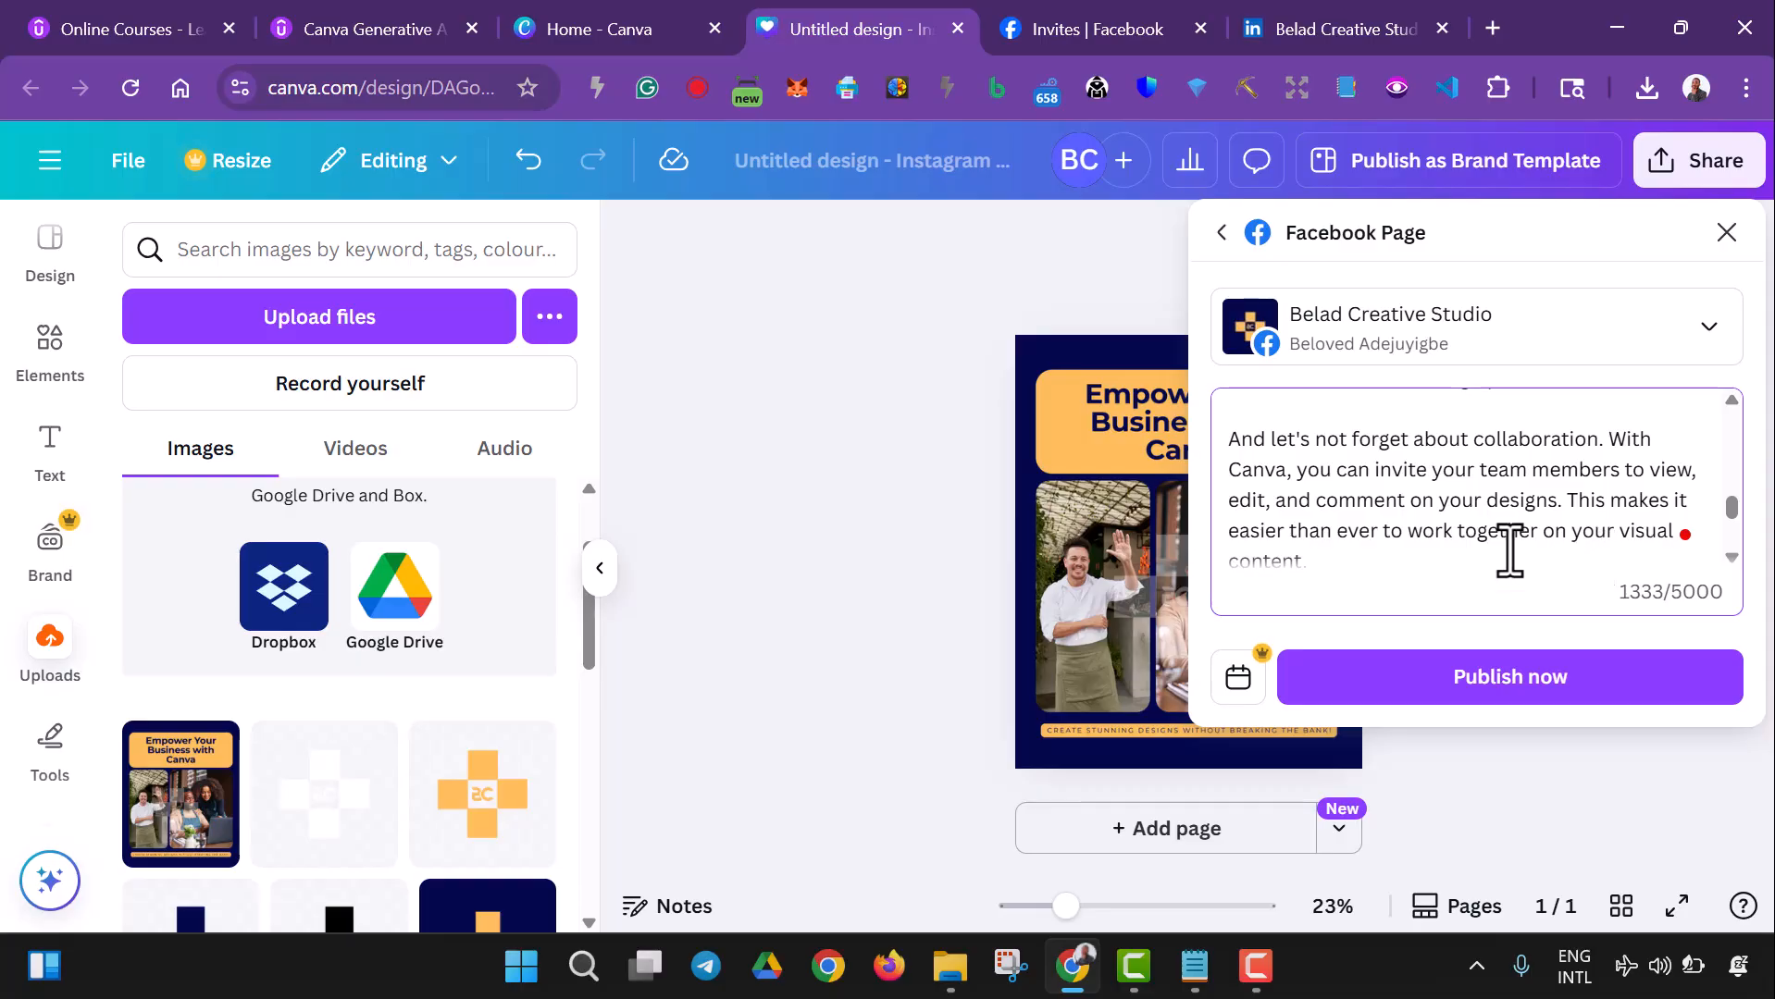
pyautogui.scroll(-1, 1324, 556)
pyautogui.scroll(-2, 1323, 555)
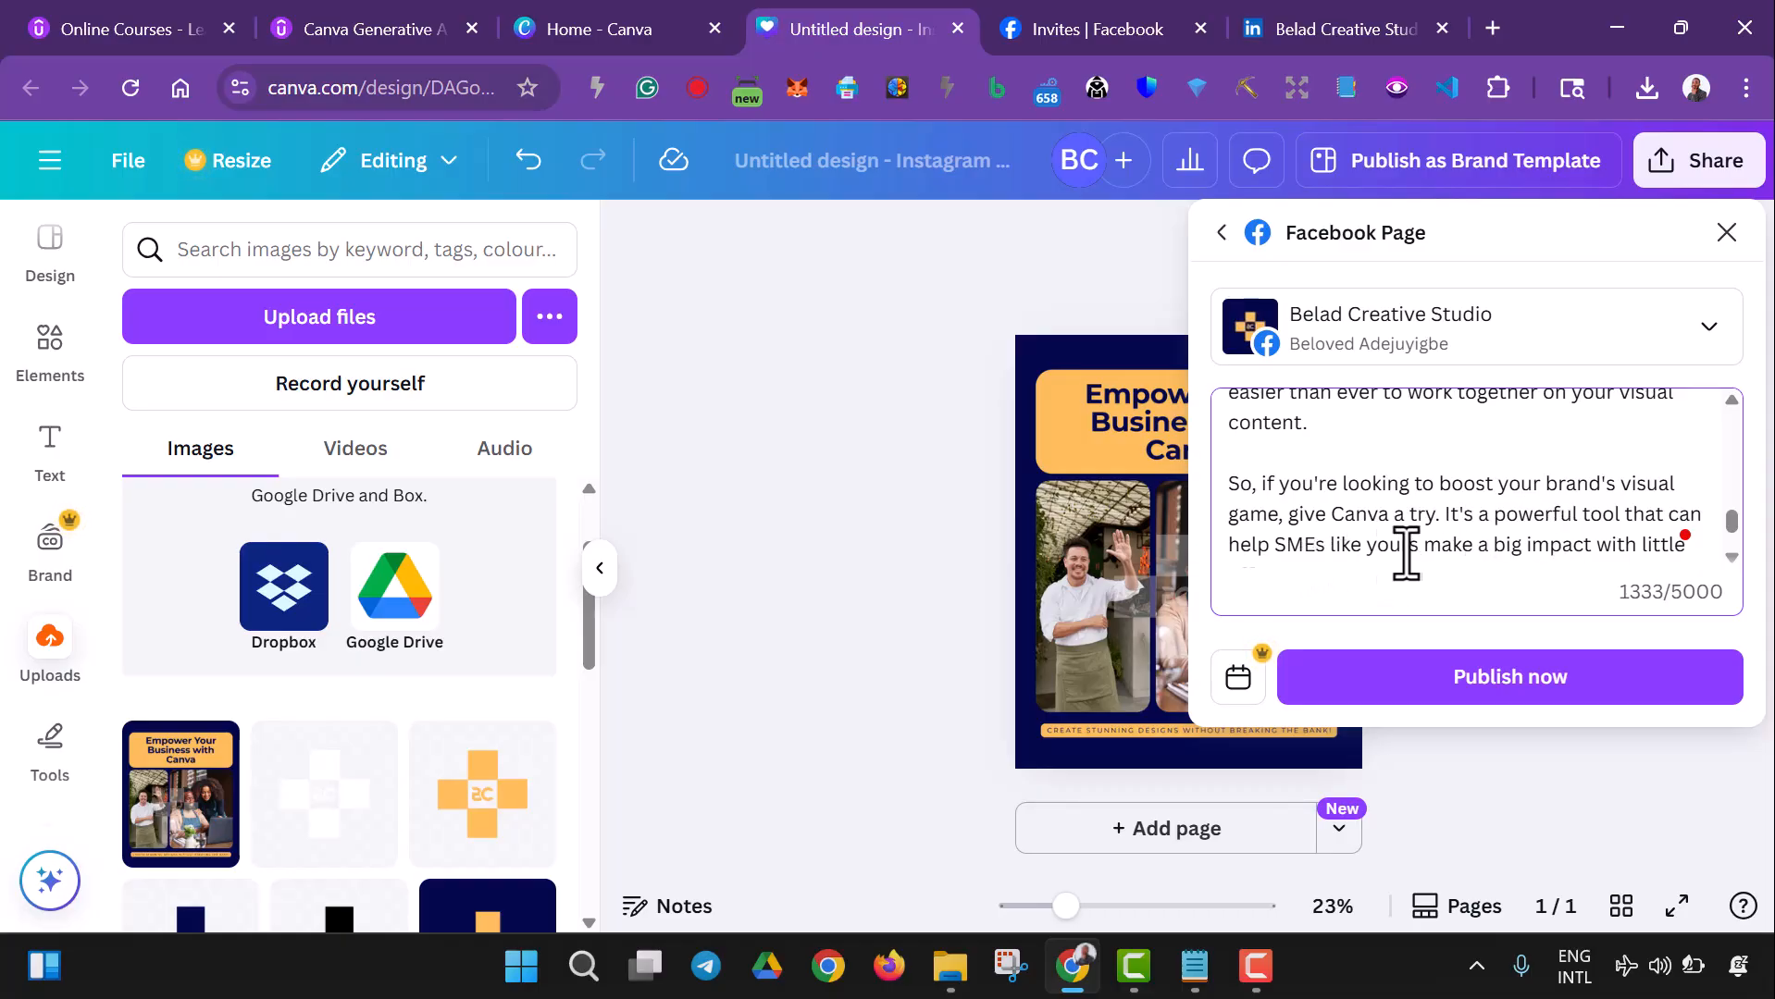
pyautogui.scroll(-1, 1453, 544)
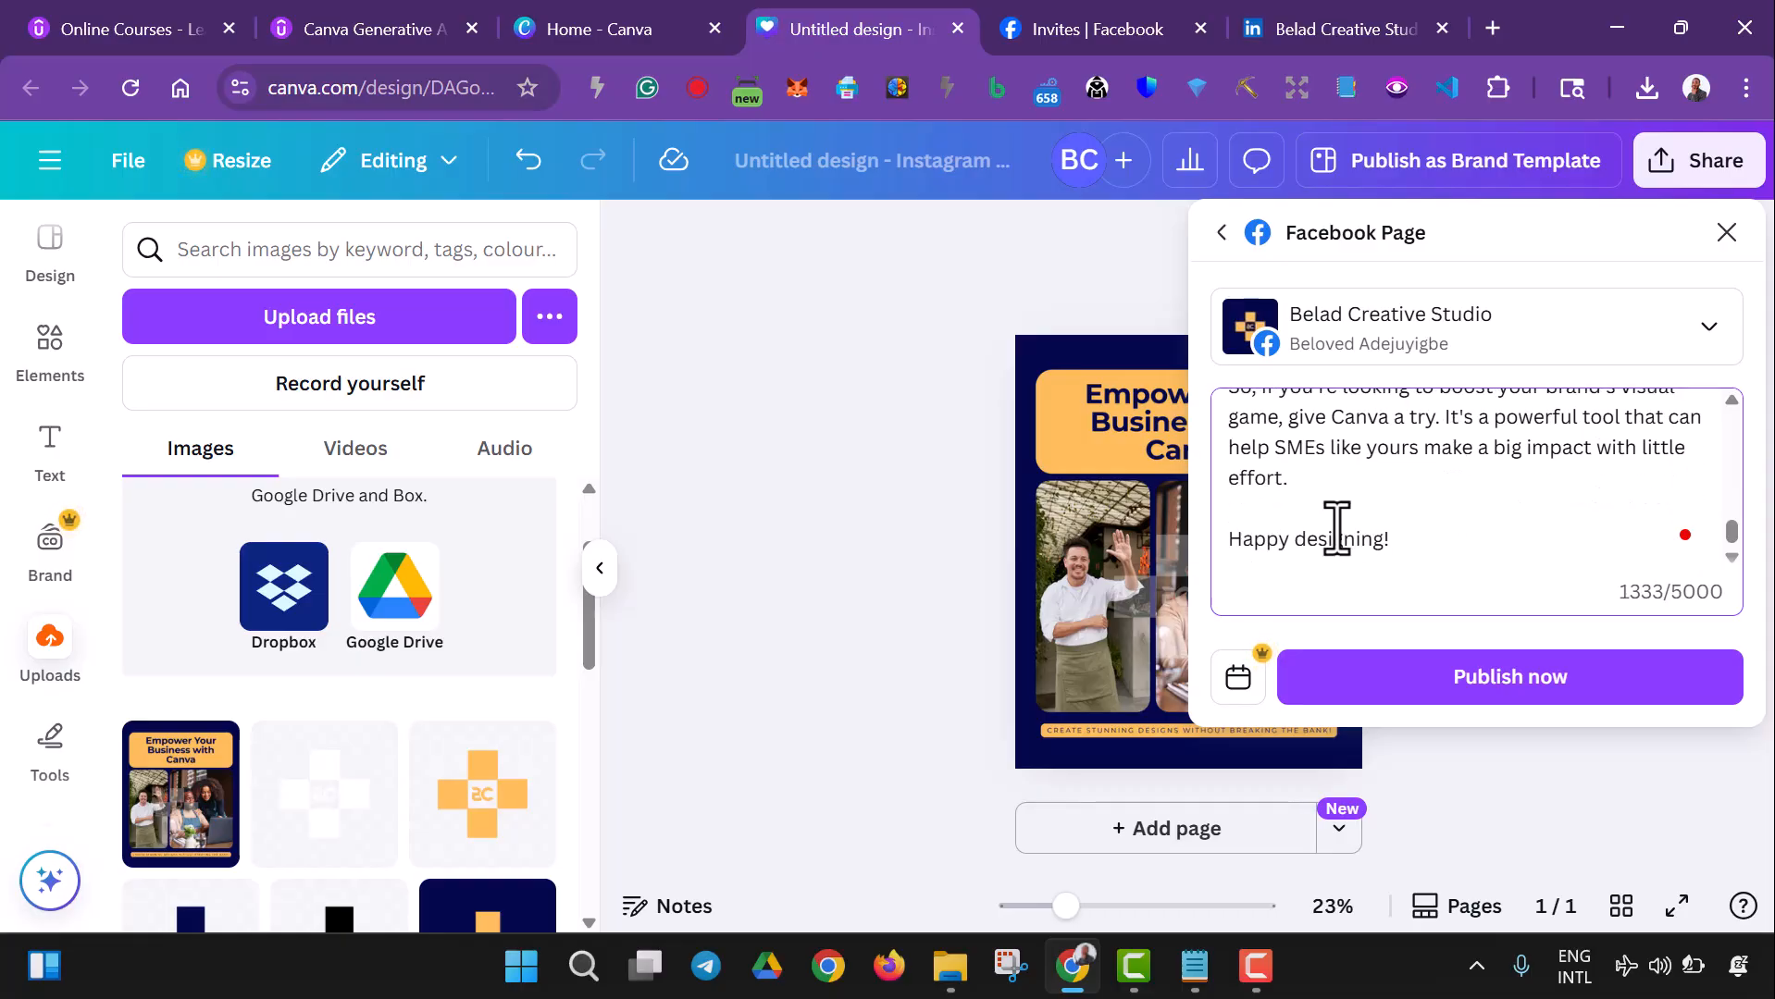
# - Add the hashtag #beladcreative on its own line below "Happy designing!", separated by a blank line
pyautogui.click(1416, 539)
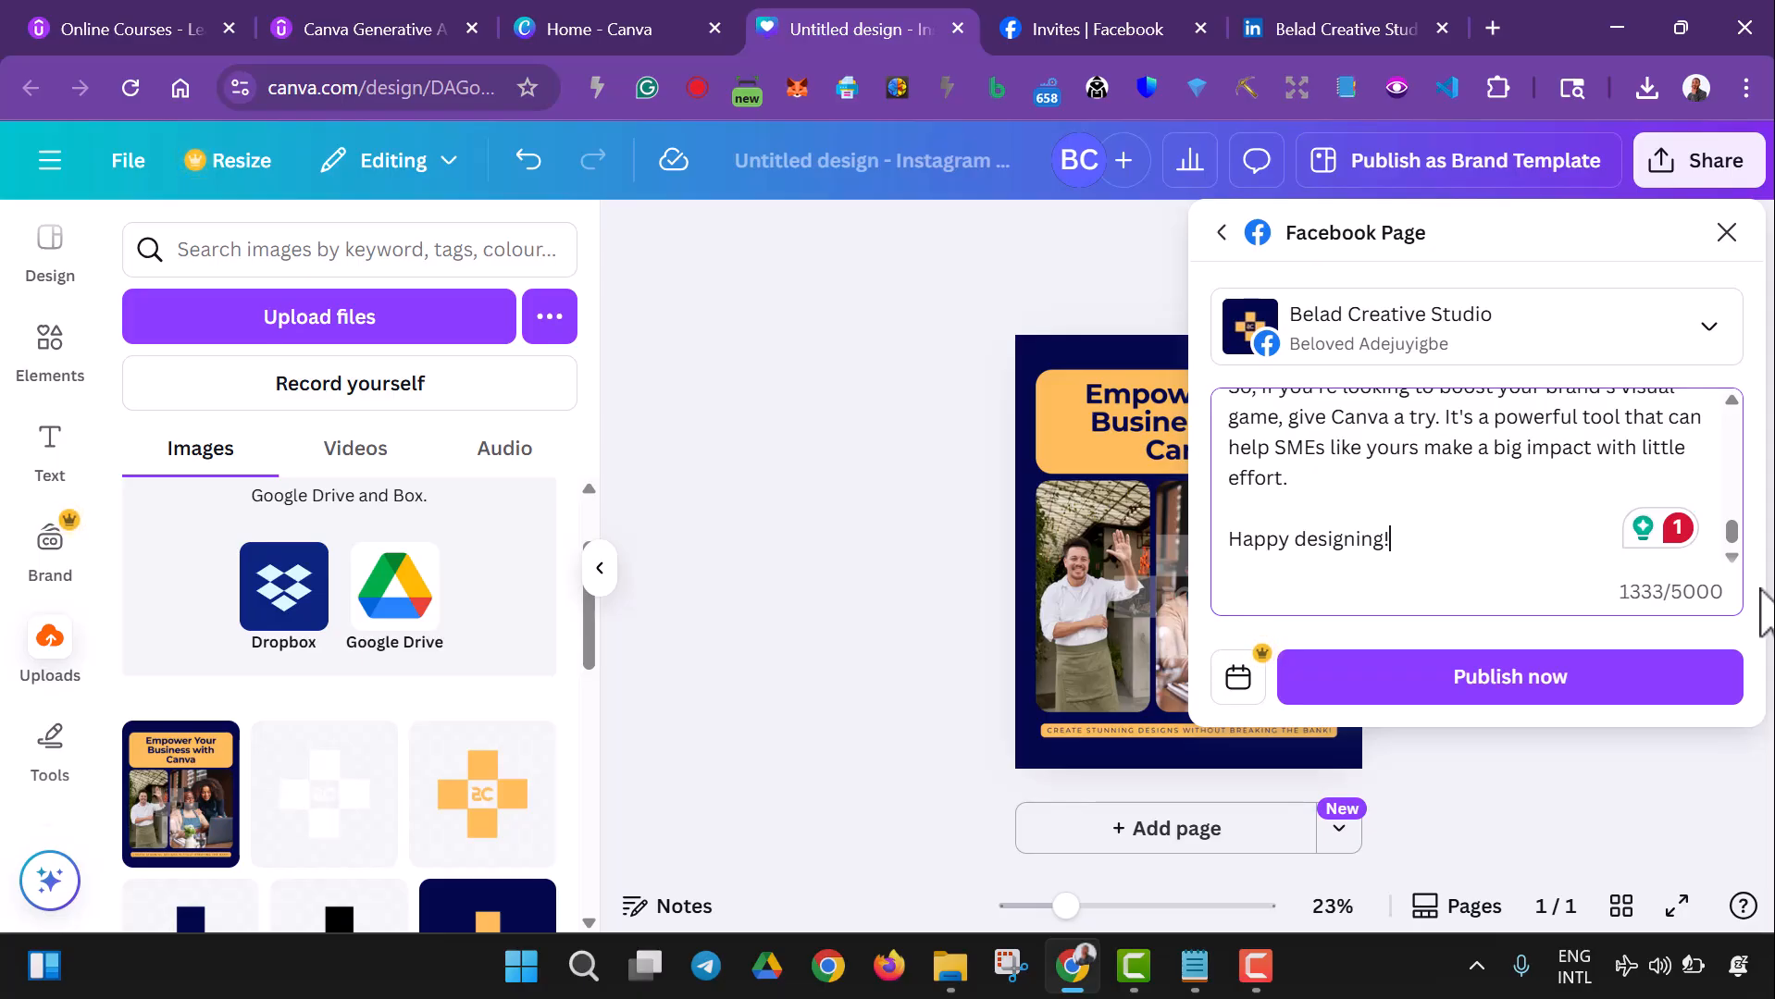
pyautogui.press('Return')
pyautogui.press('Return')
pyautogui.write('#be')
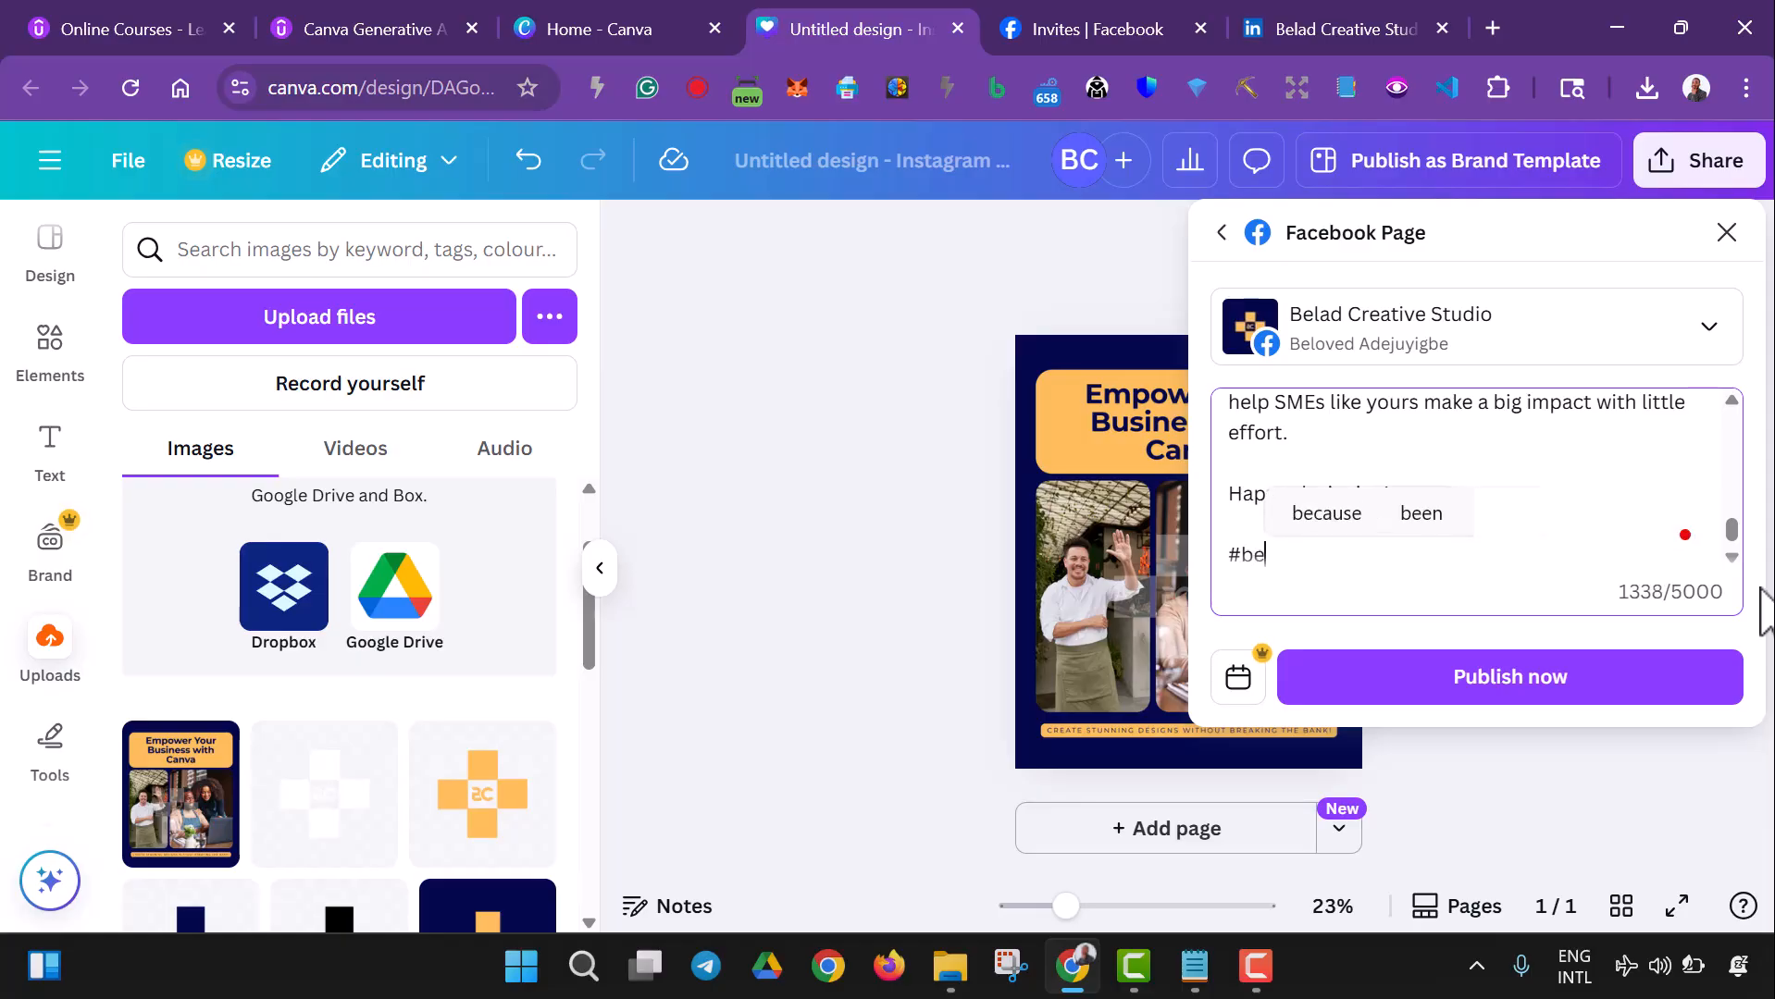
pyautogui.write('ladcreative')
# - Copy the entire caption to the clipboard and publish the post to the Facebook page immediately
pyautogui.hotkey('ctrl', 'a')
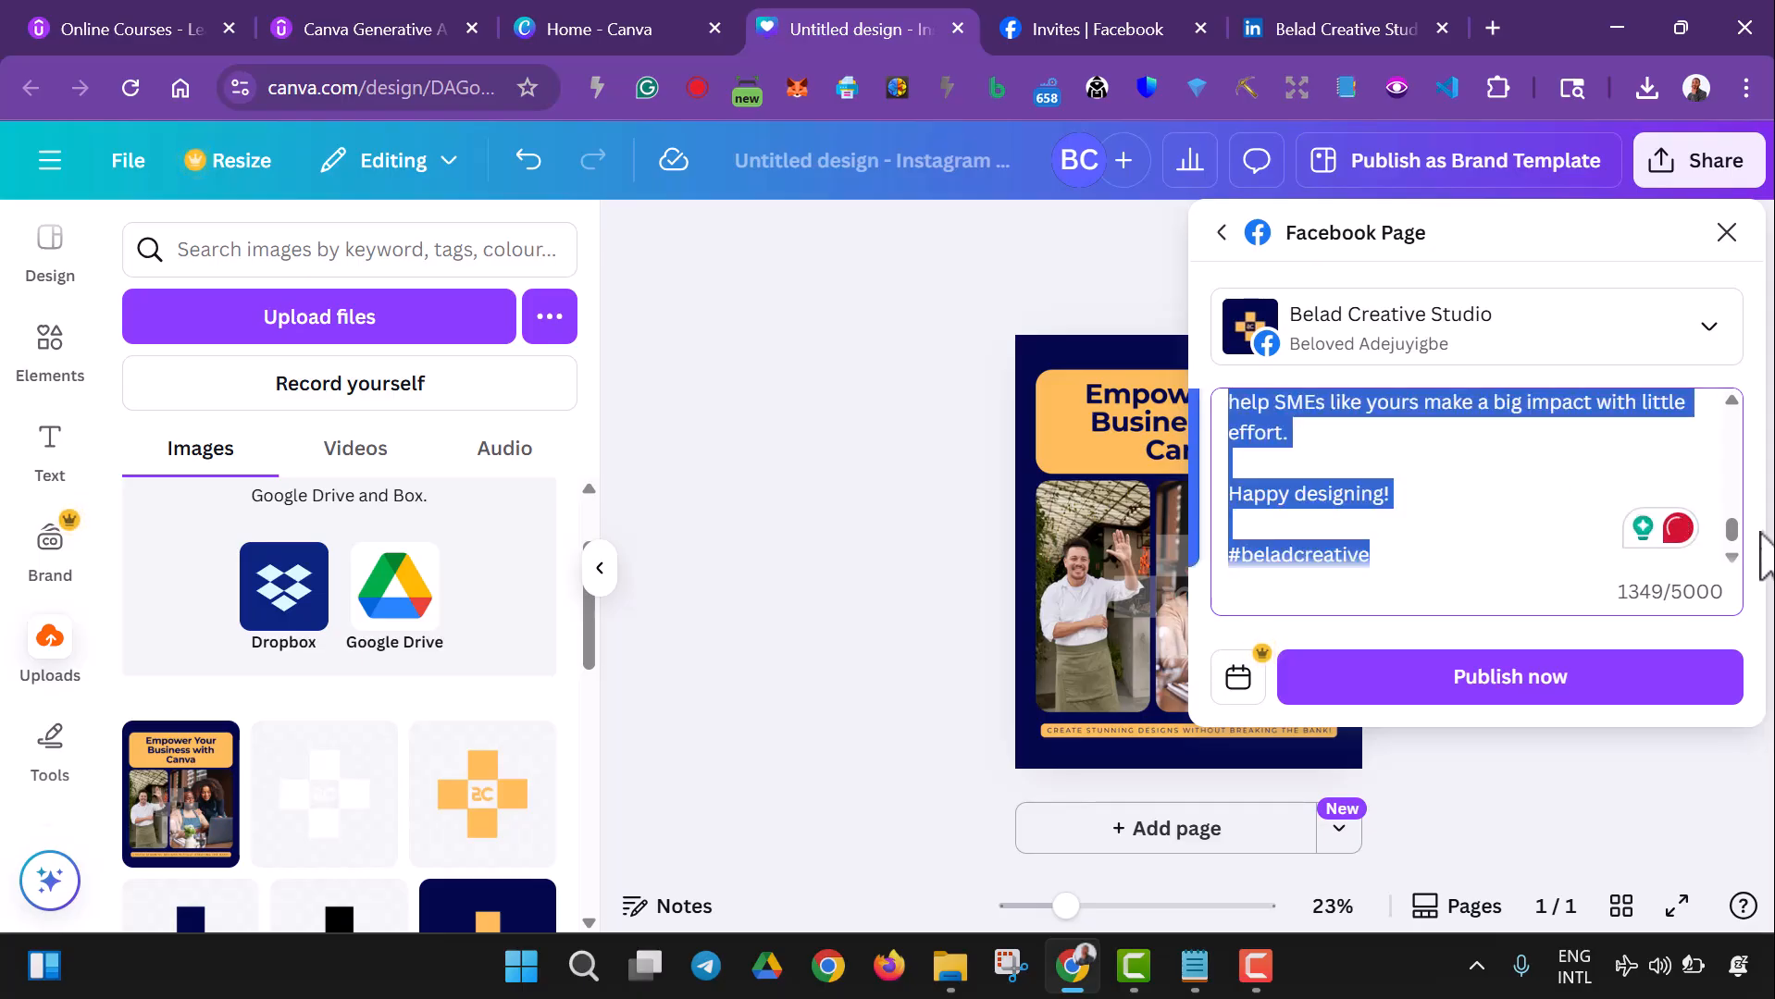
pyautogui.rightClick(1305, 504)
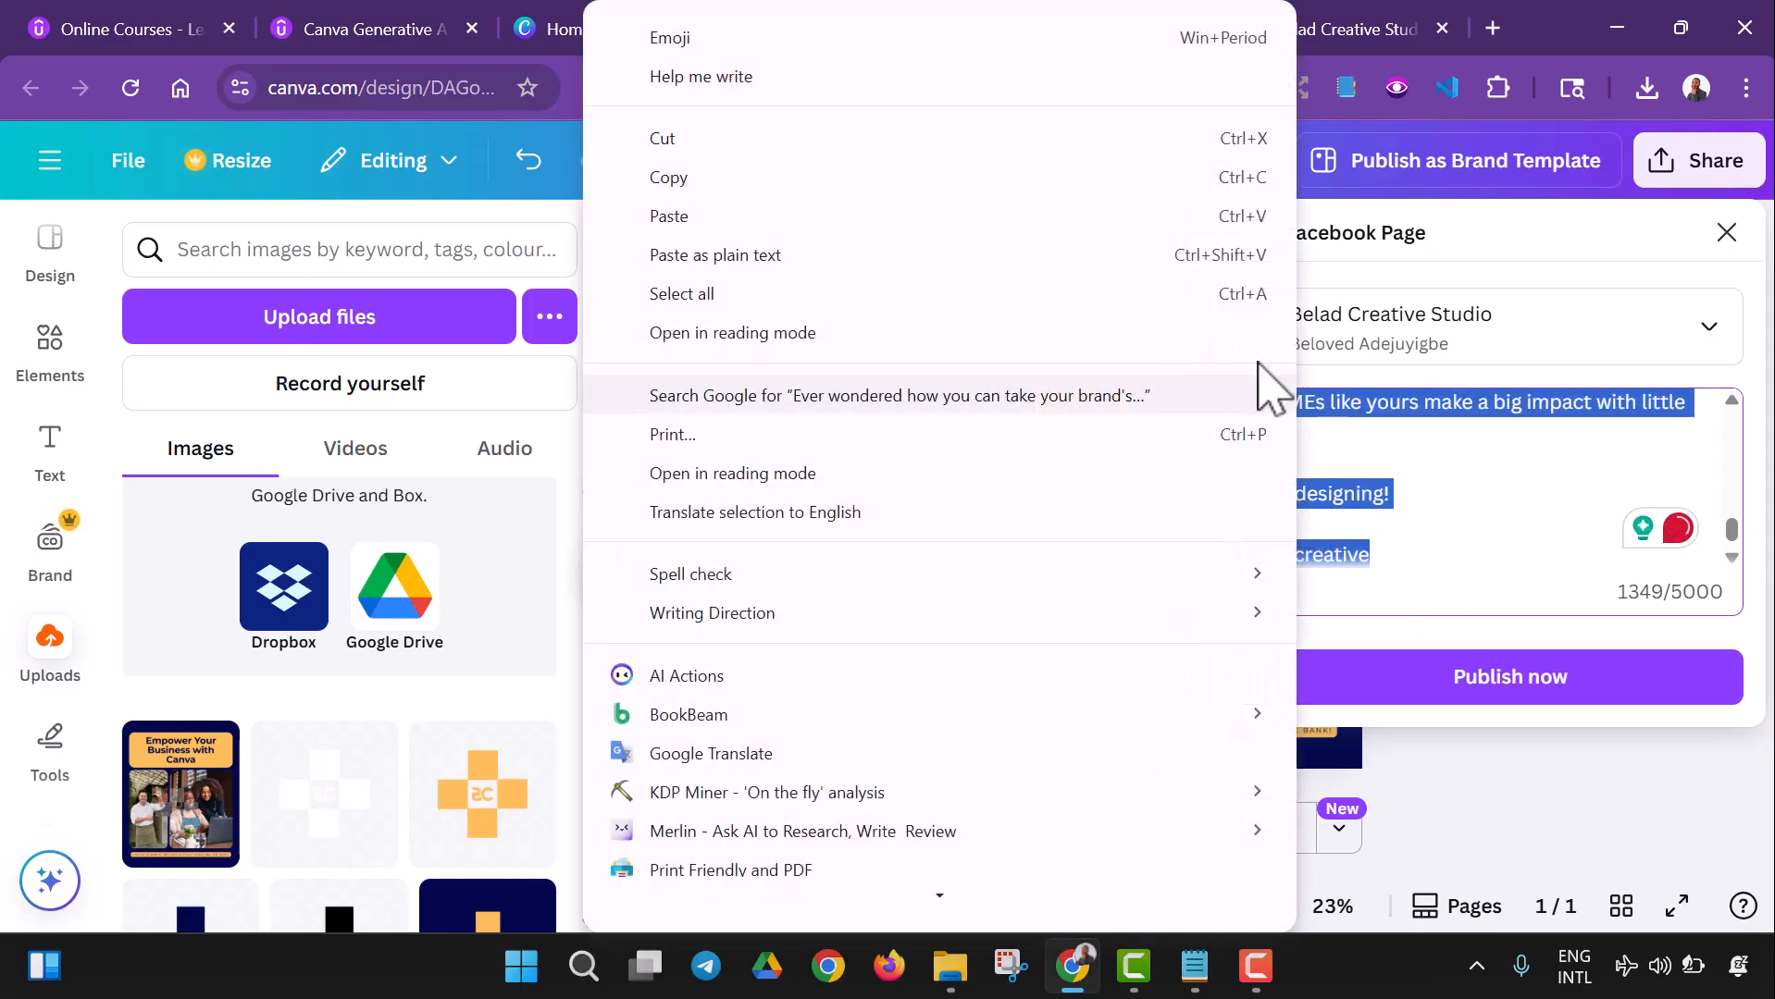
pyautogui.click(711, 181)
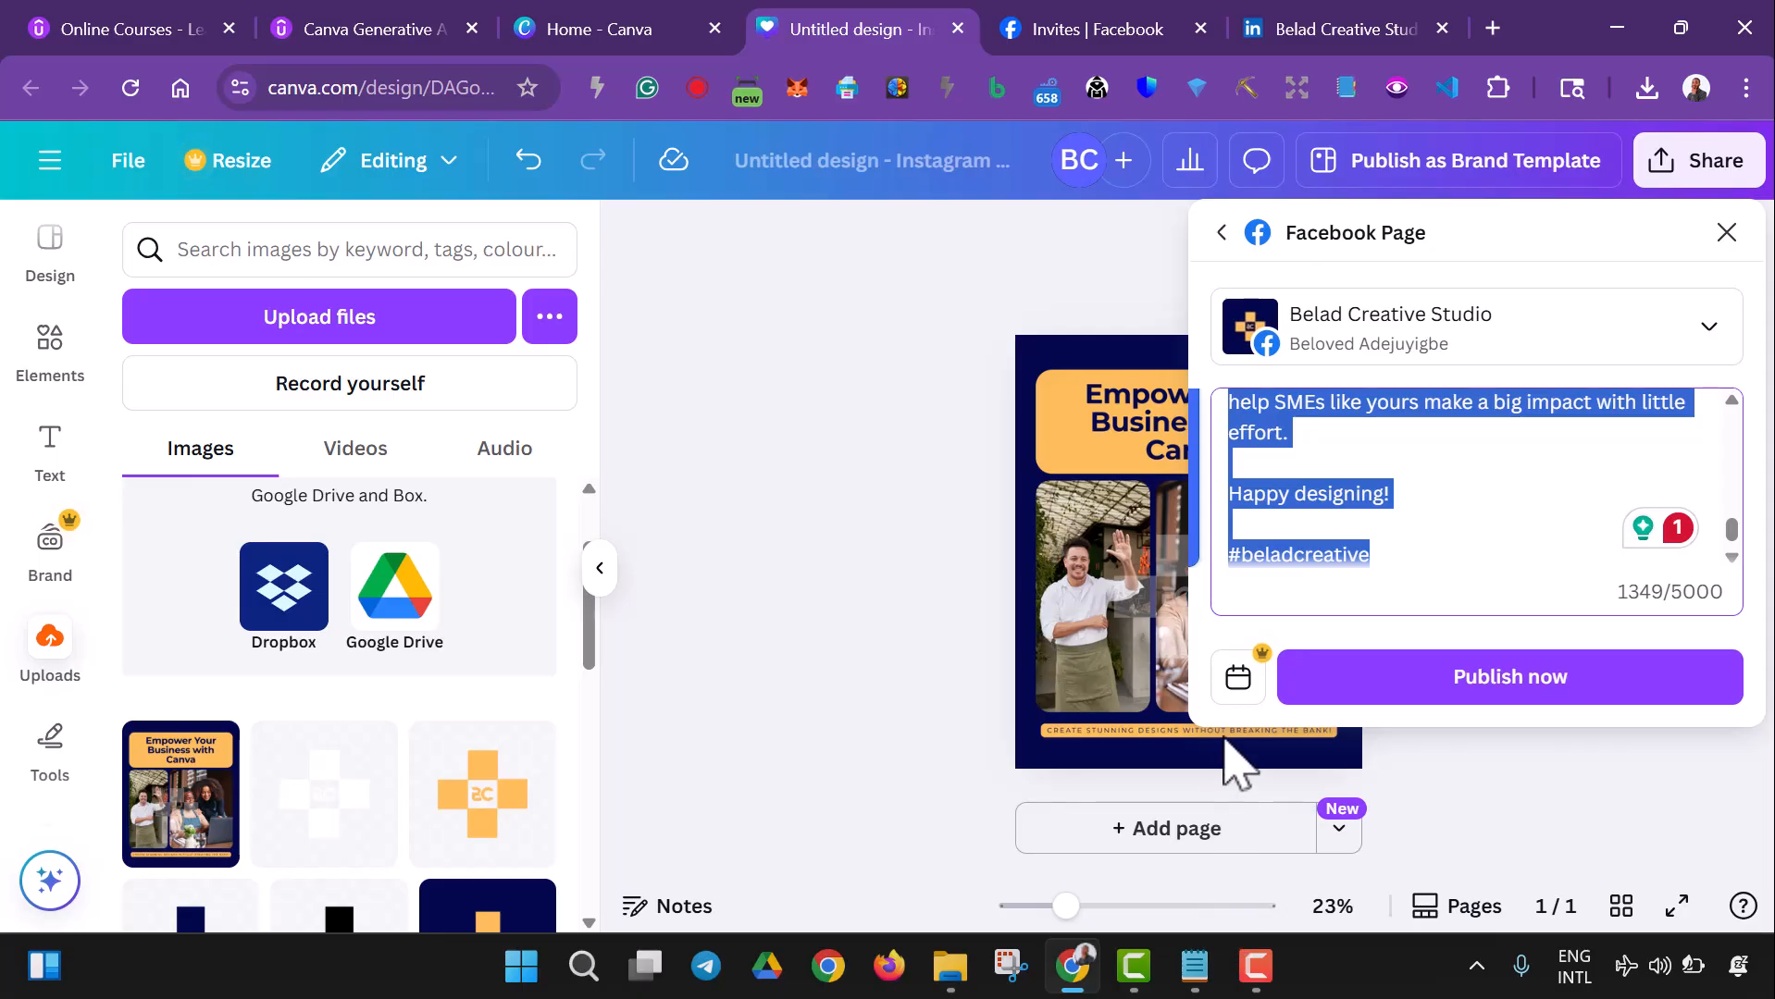
pyautogui.click(1376, 694)
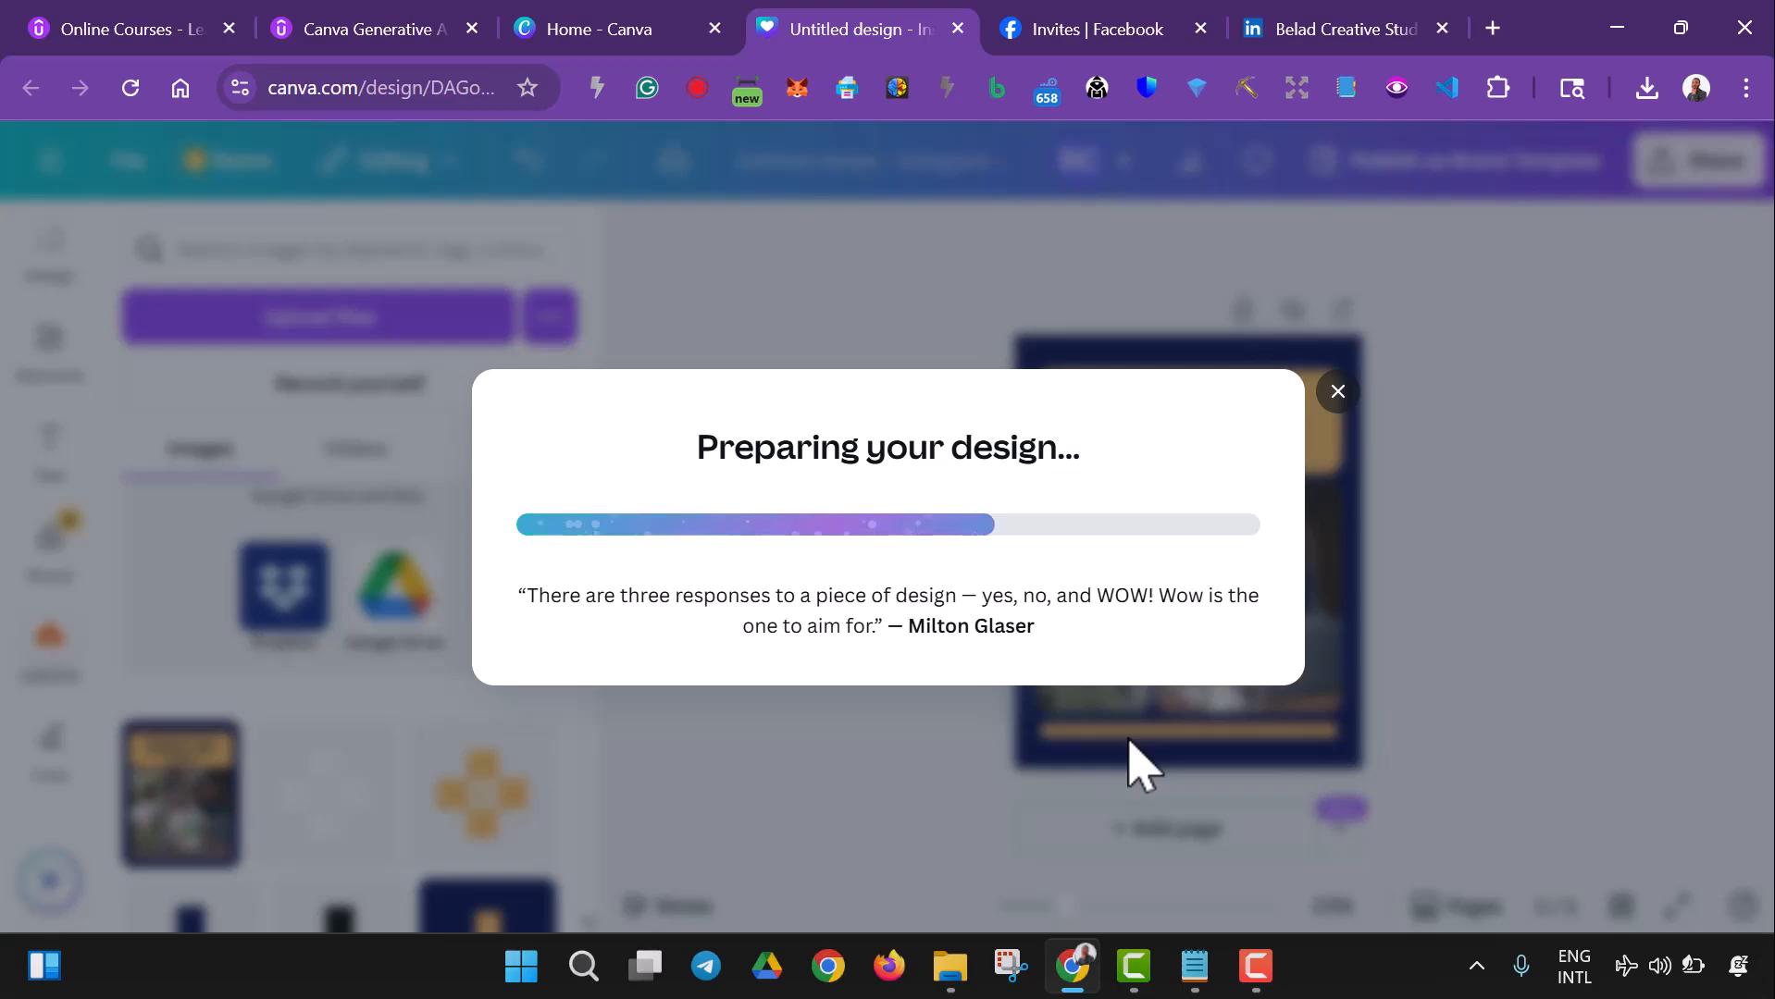
# - Switch to Facebook, reload it, go to the home feed and change the active profile to Belad Creative Studio
pyautogui.click(1172, 37)
pyautogui.hotkey('ctrl', 'r')
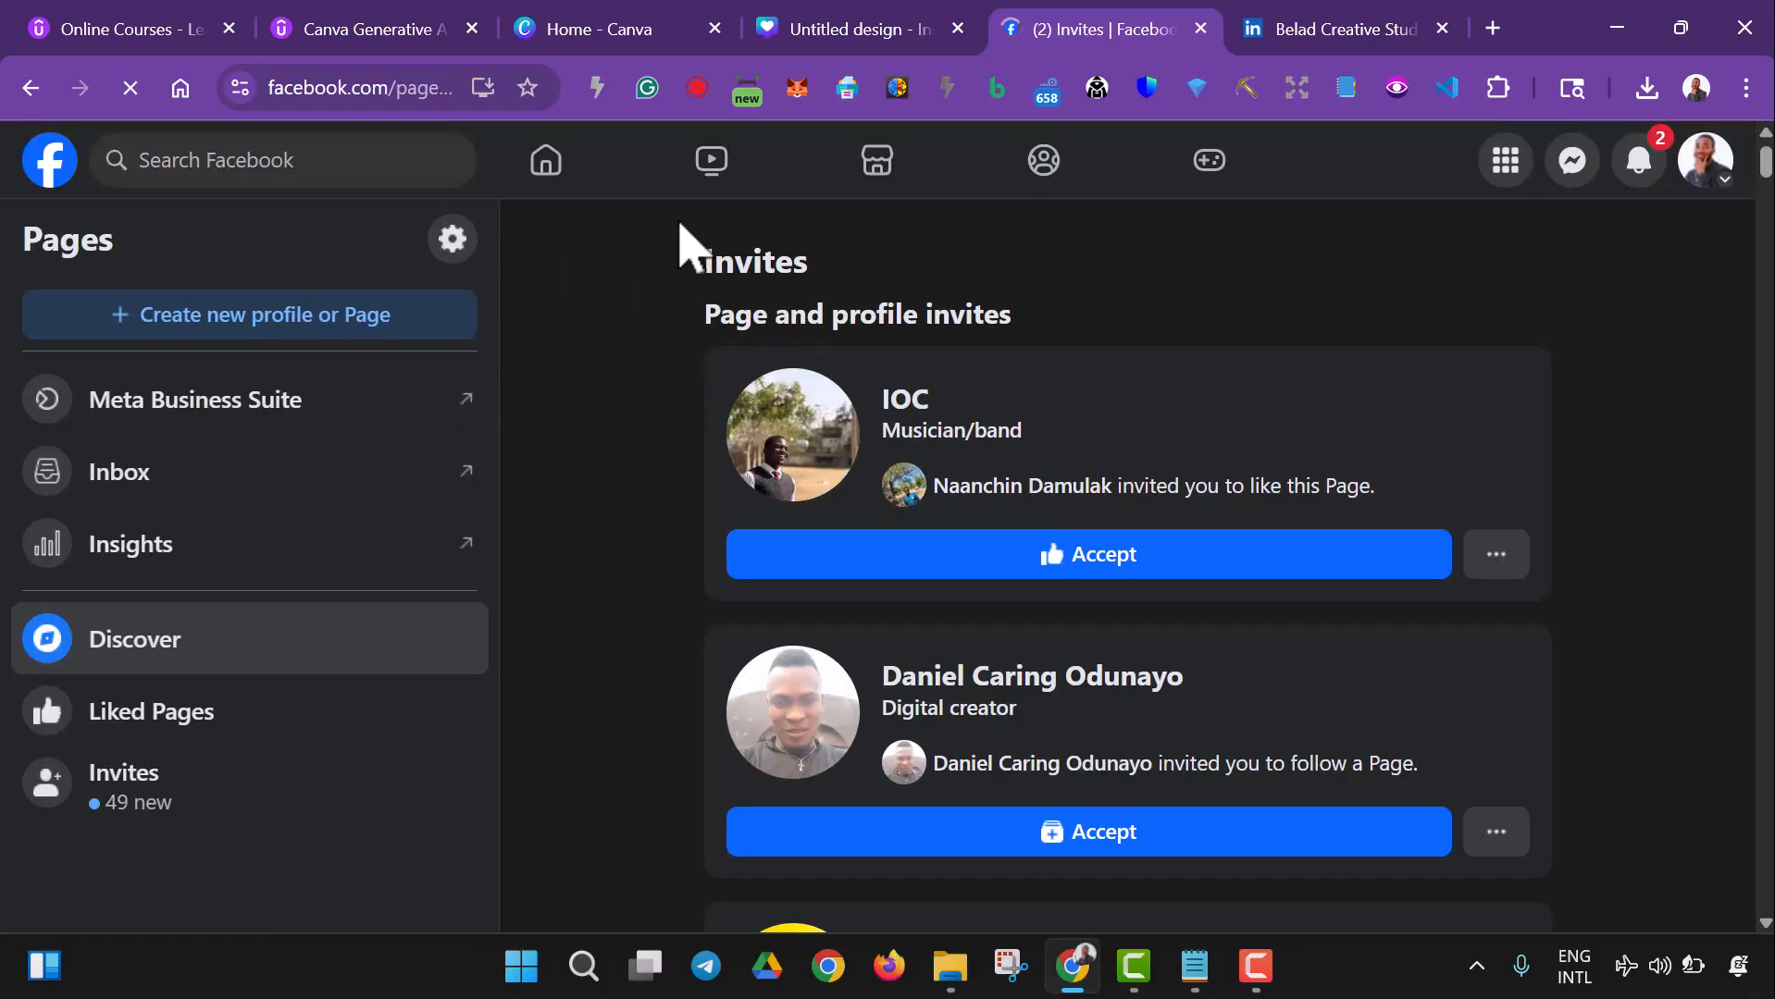
pyautogui.click(558, 178)
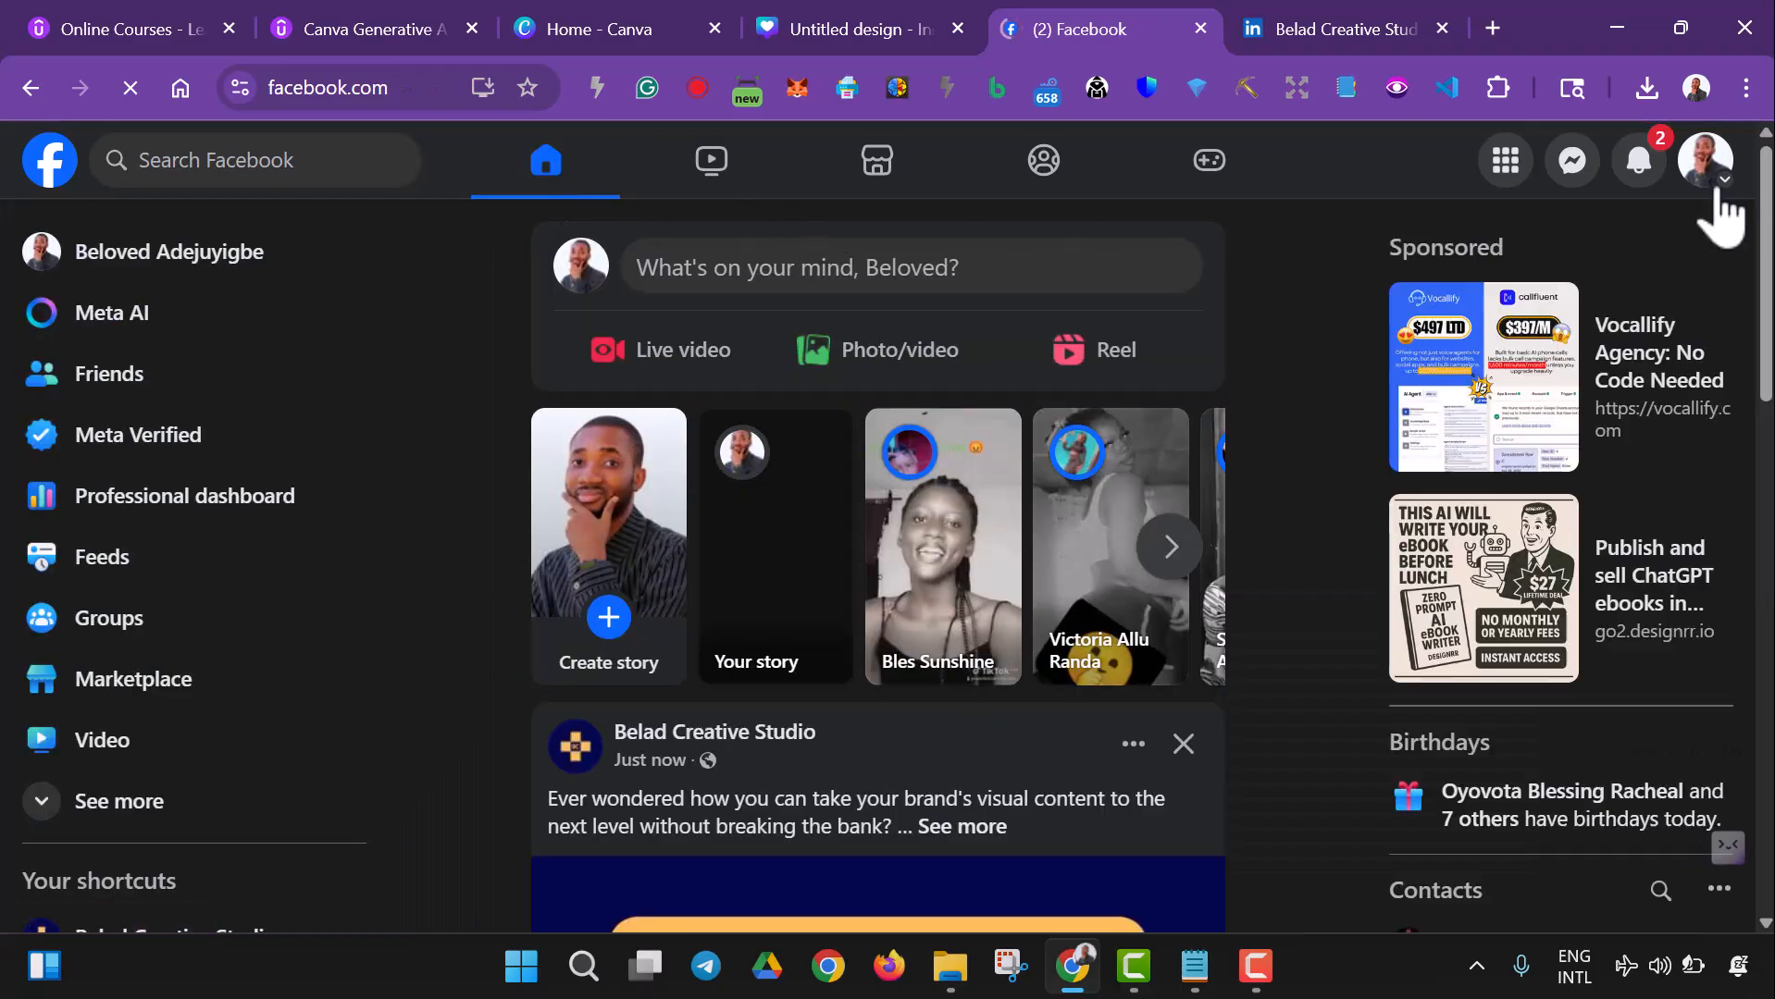
pyautogui.click(1705, 165)
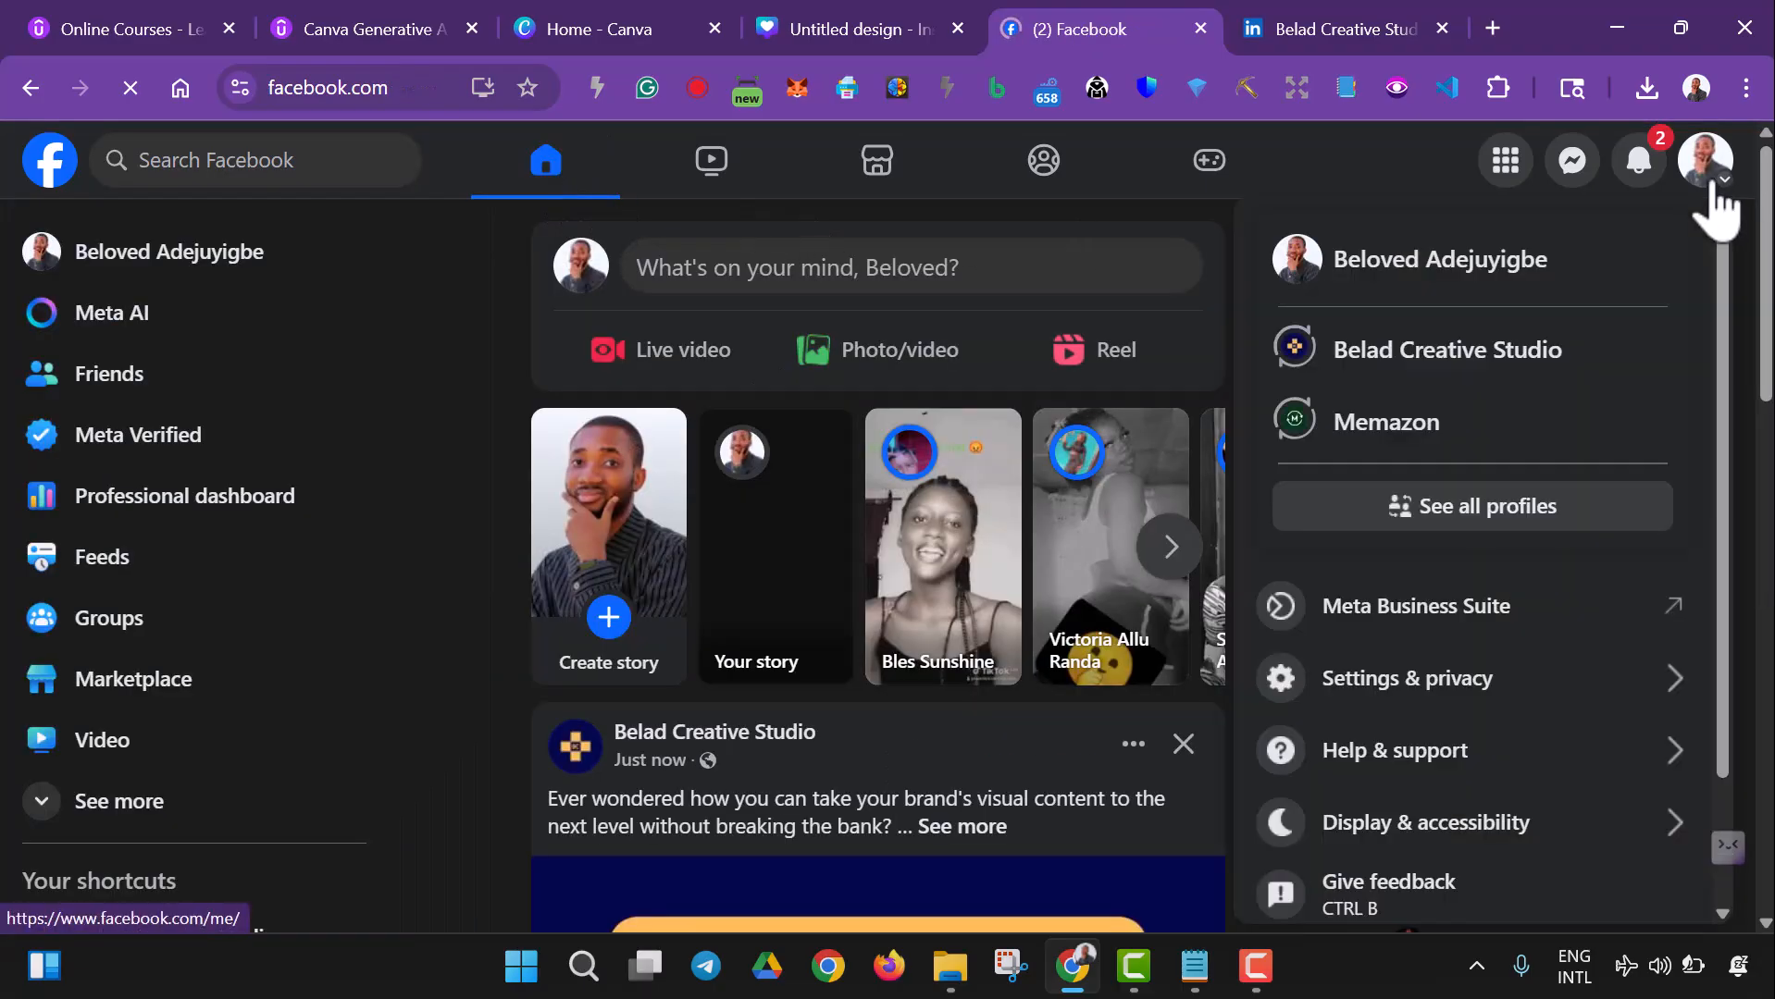
pyautogui.click(1491, 356)
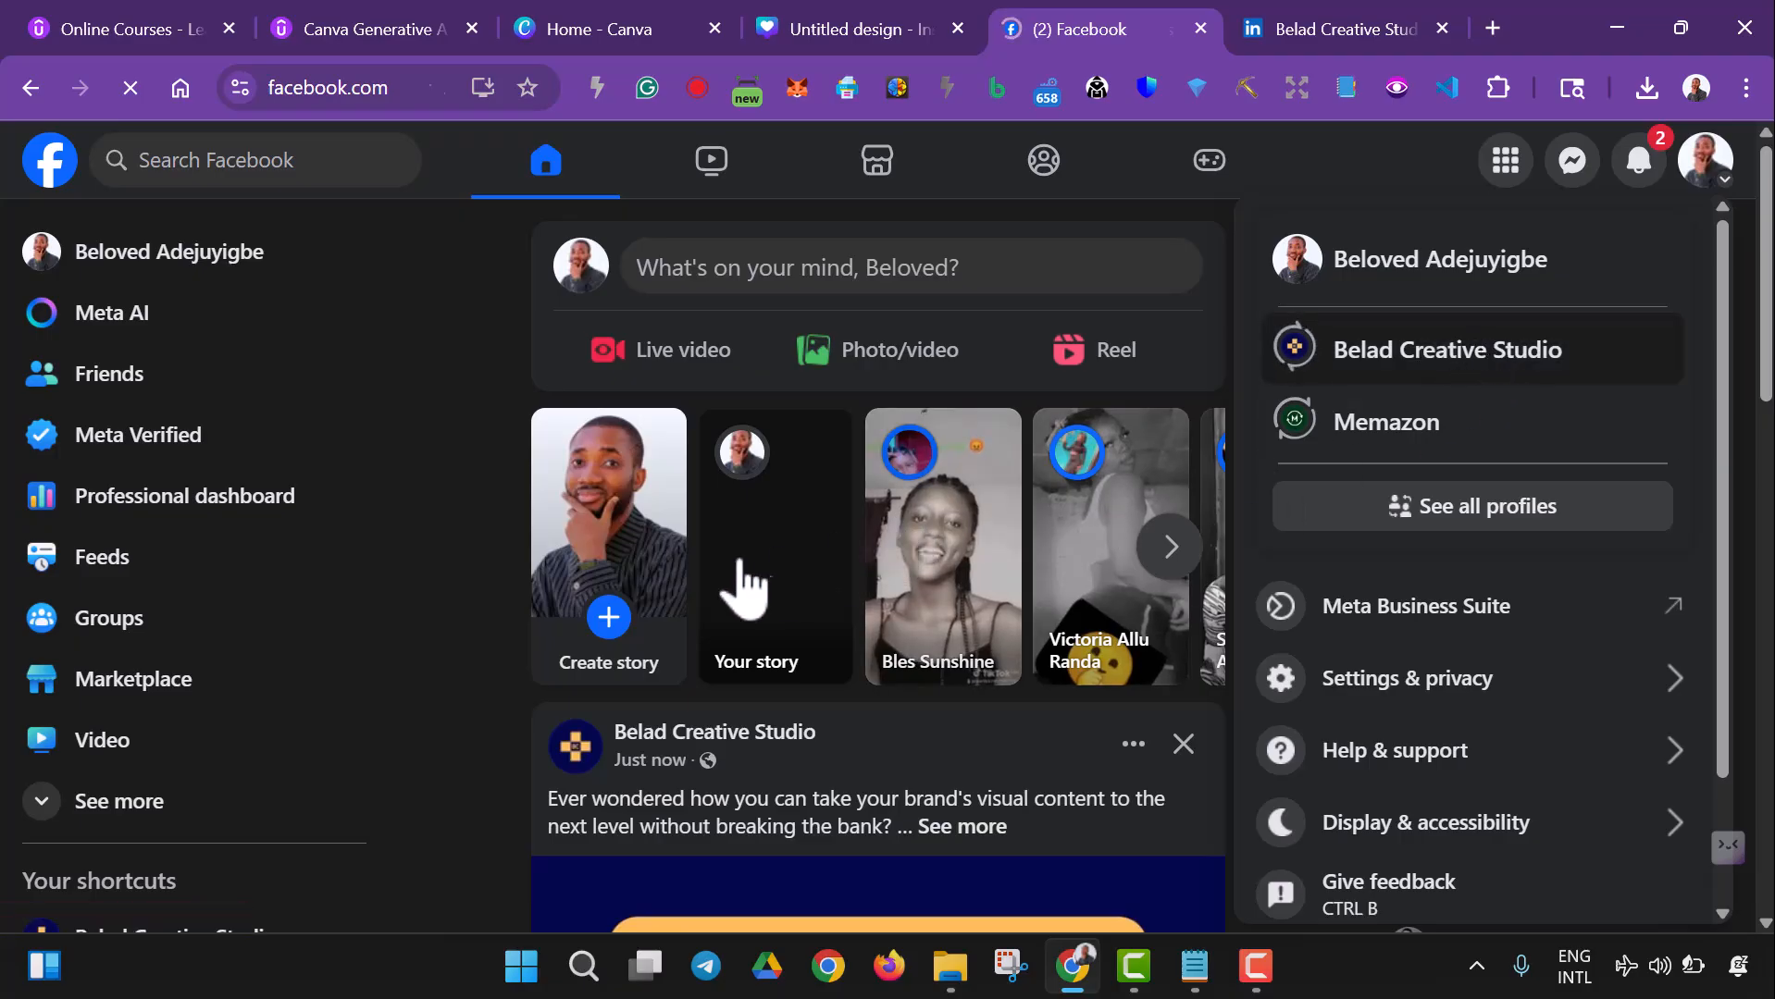
# - Examine the published Canva post in the feed, checking its image and expanding the full caption down to the hashtag
pyautogui.scroll(-10, 740, 587)
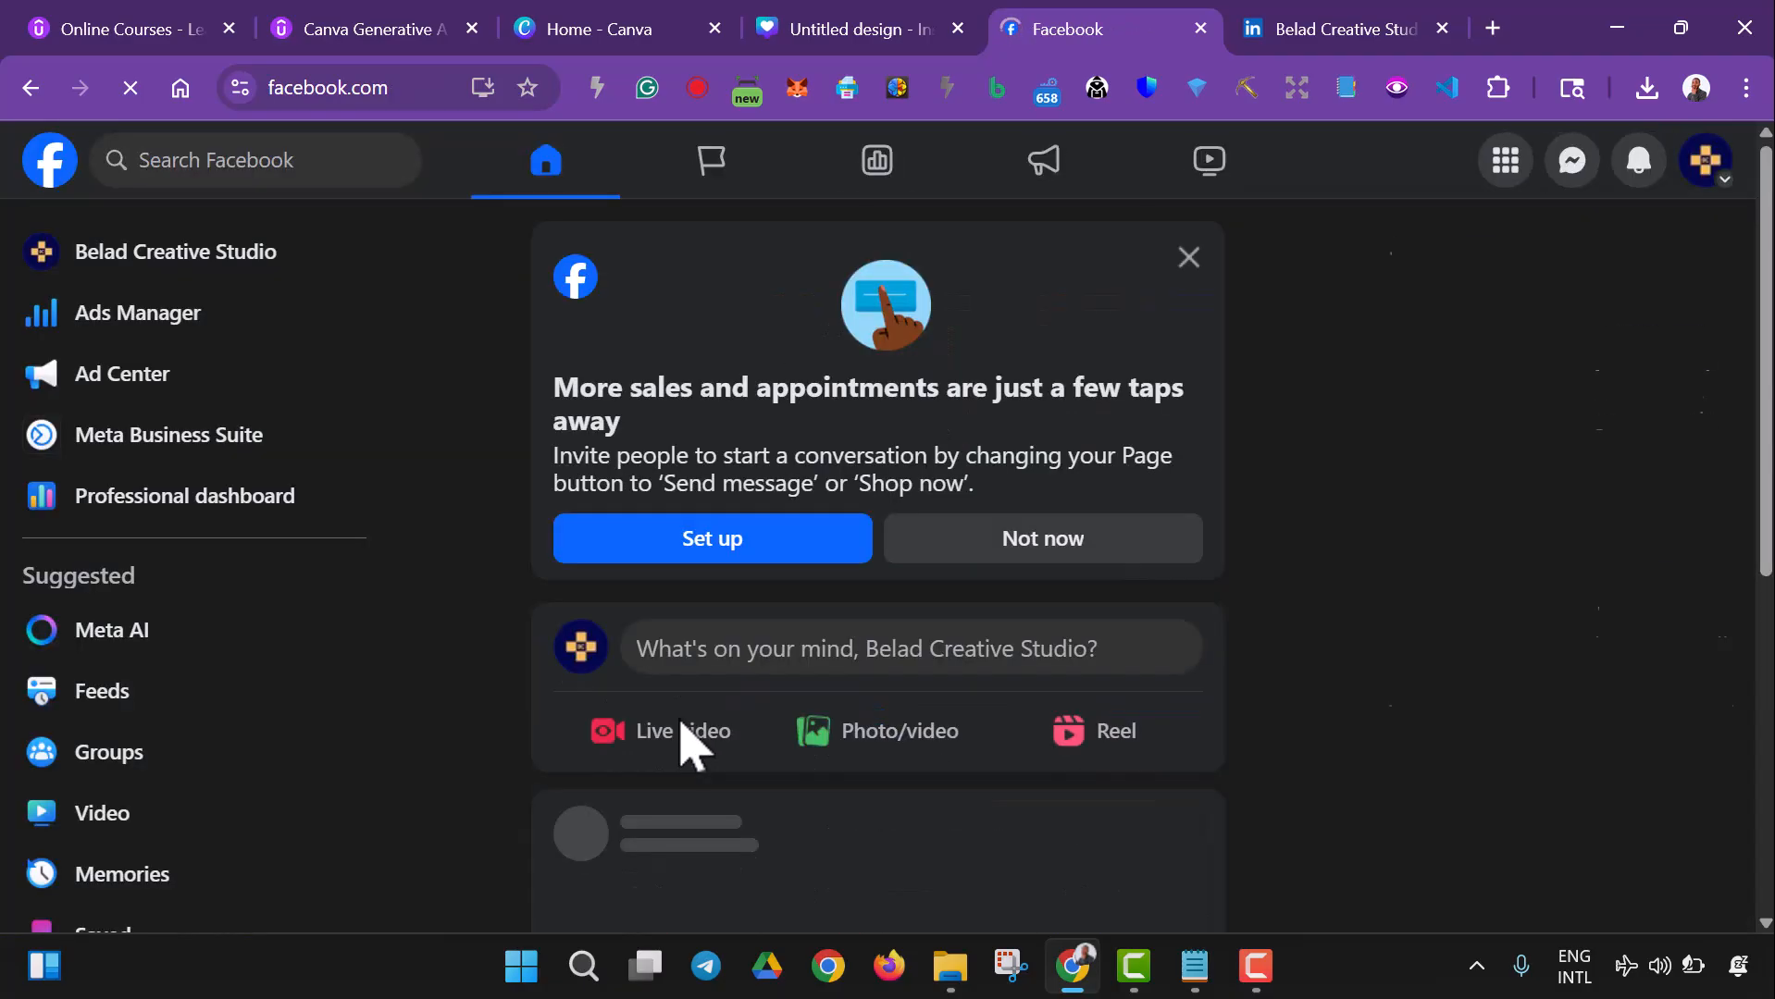
pyautogui.scroll(-9, 768, 703)
pyautogui.scroll(-4, 768, 731)
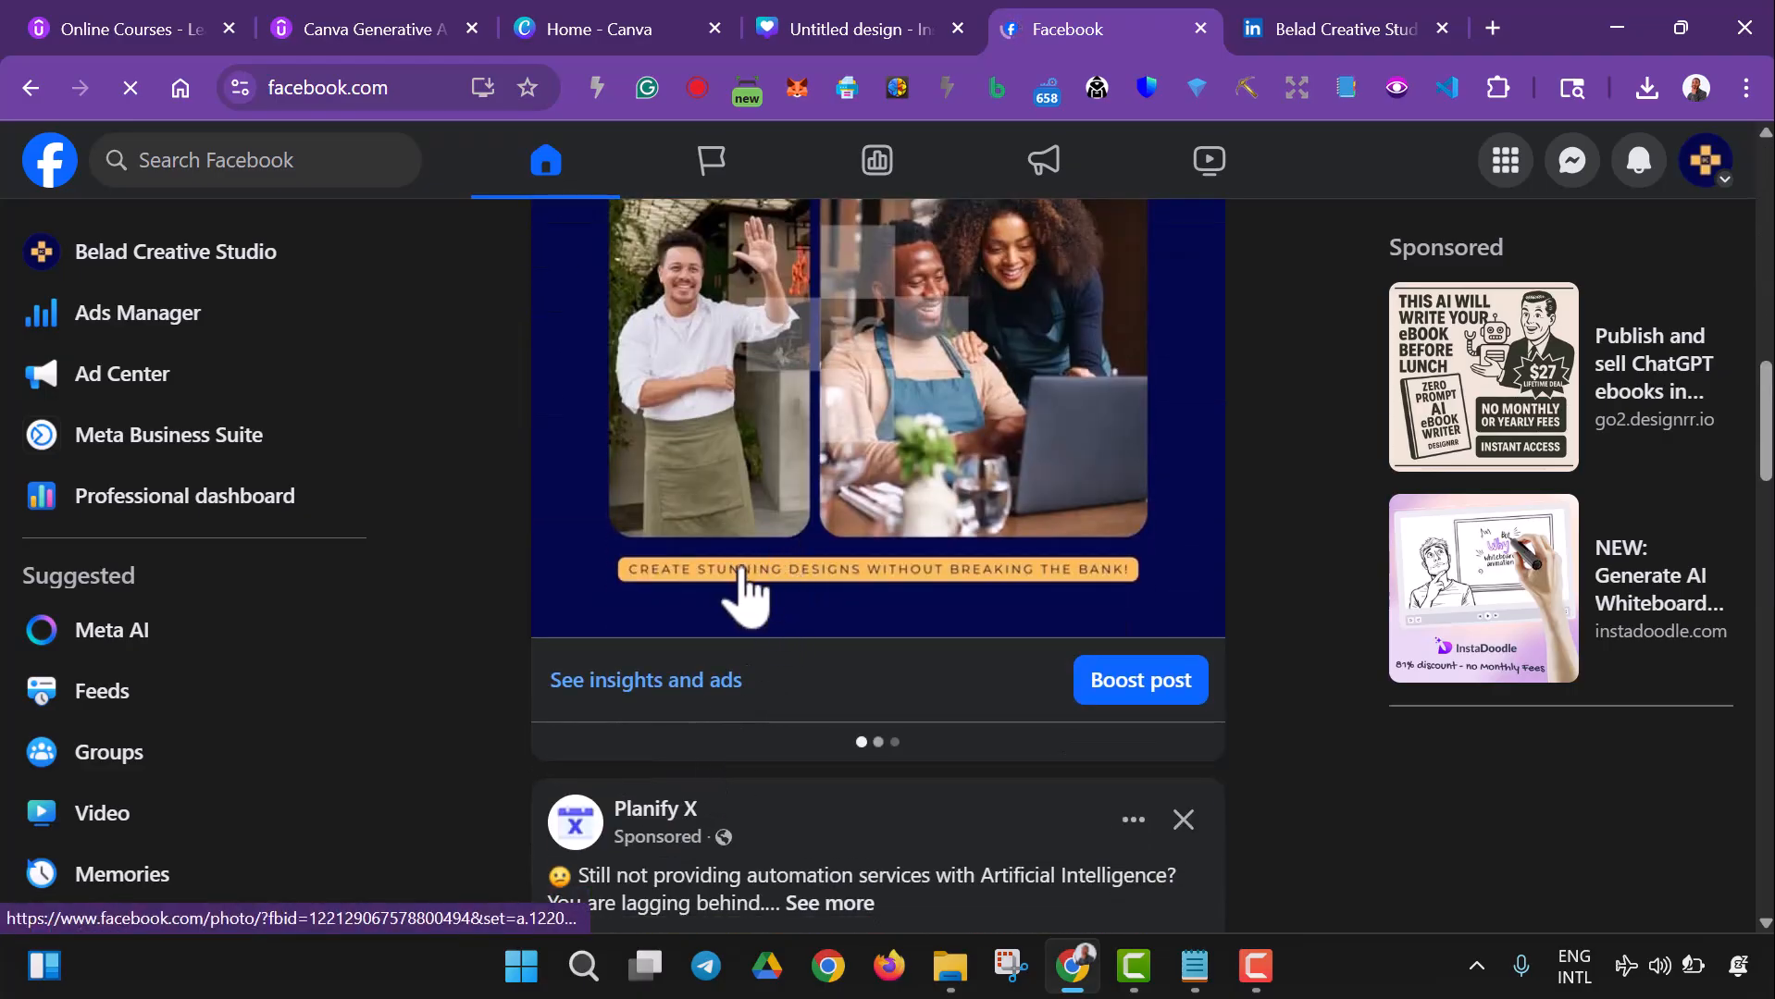
pyautogui.scroll(5, 768, 526)
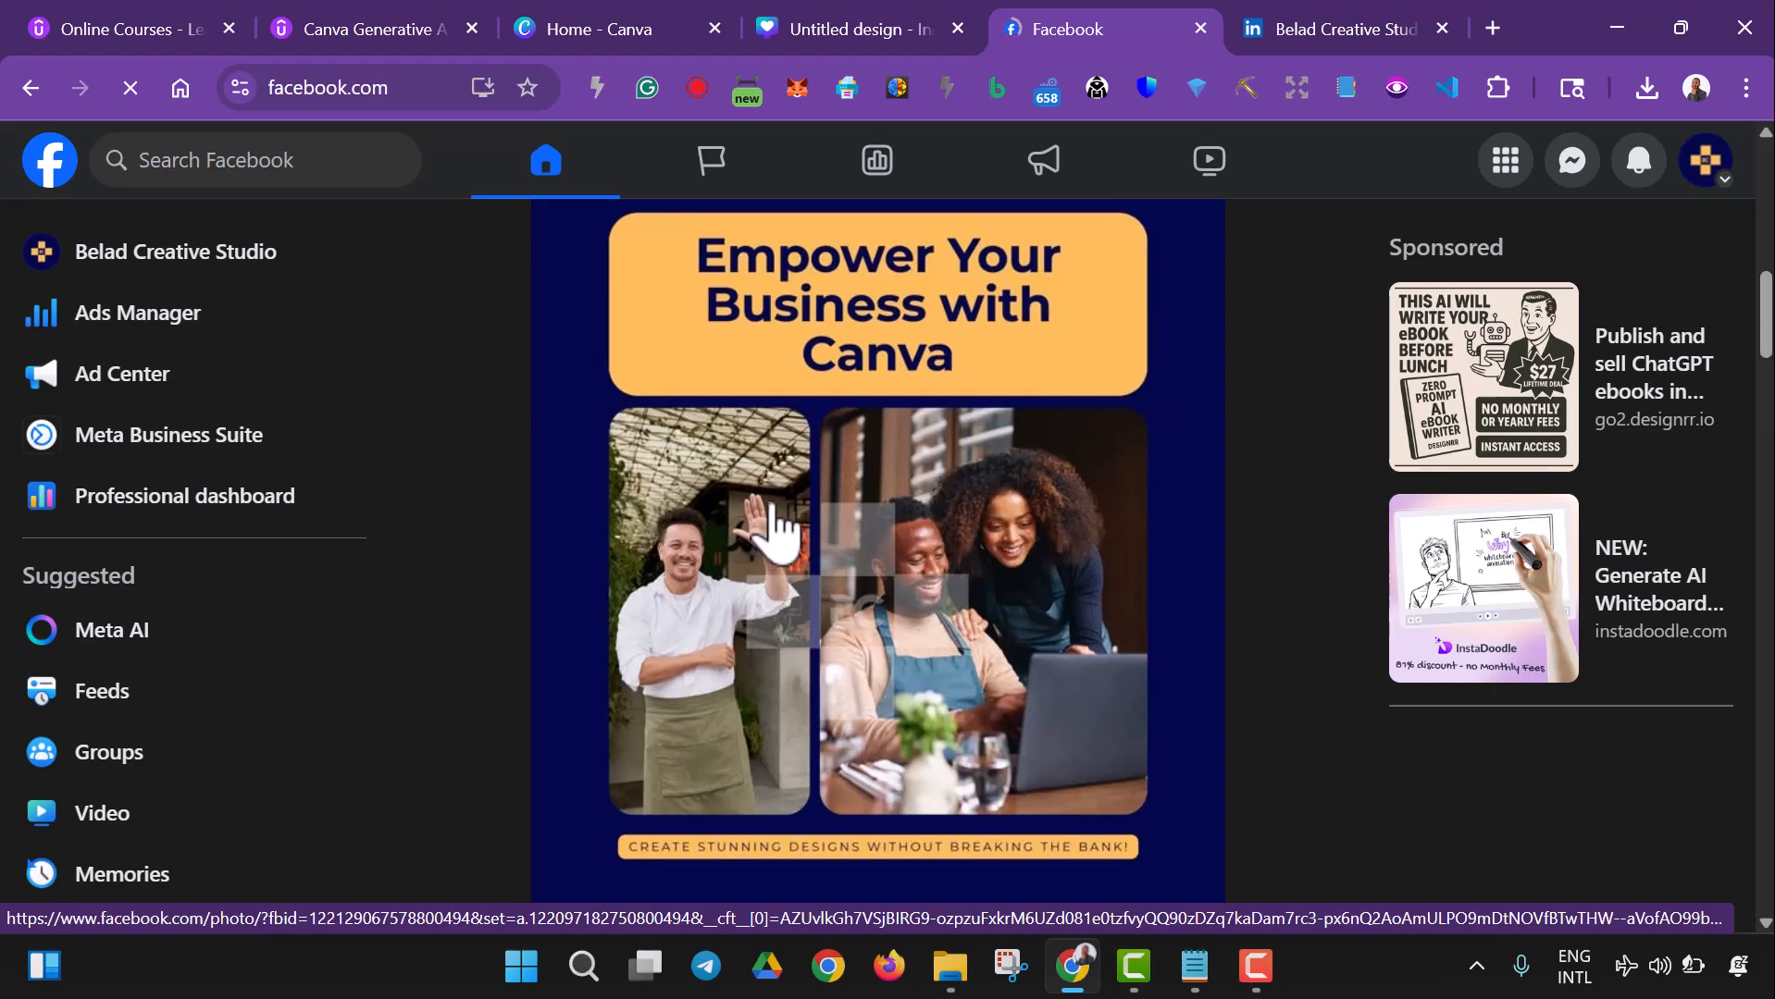
pyautogui.scroll(-4, 805, 499)
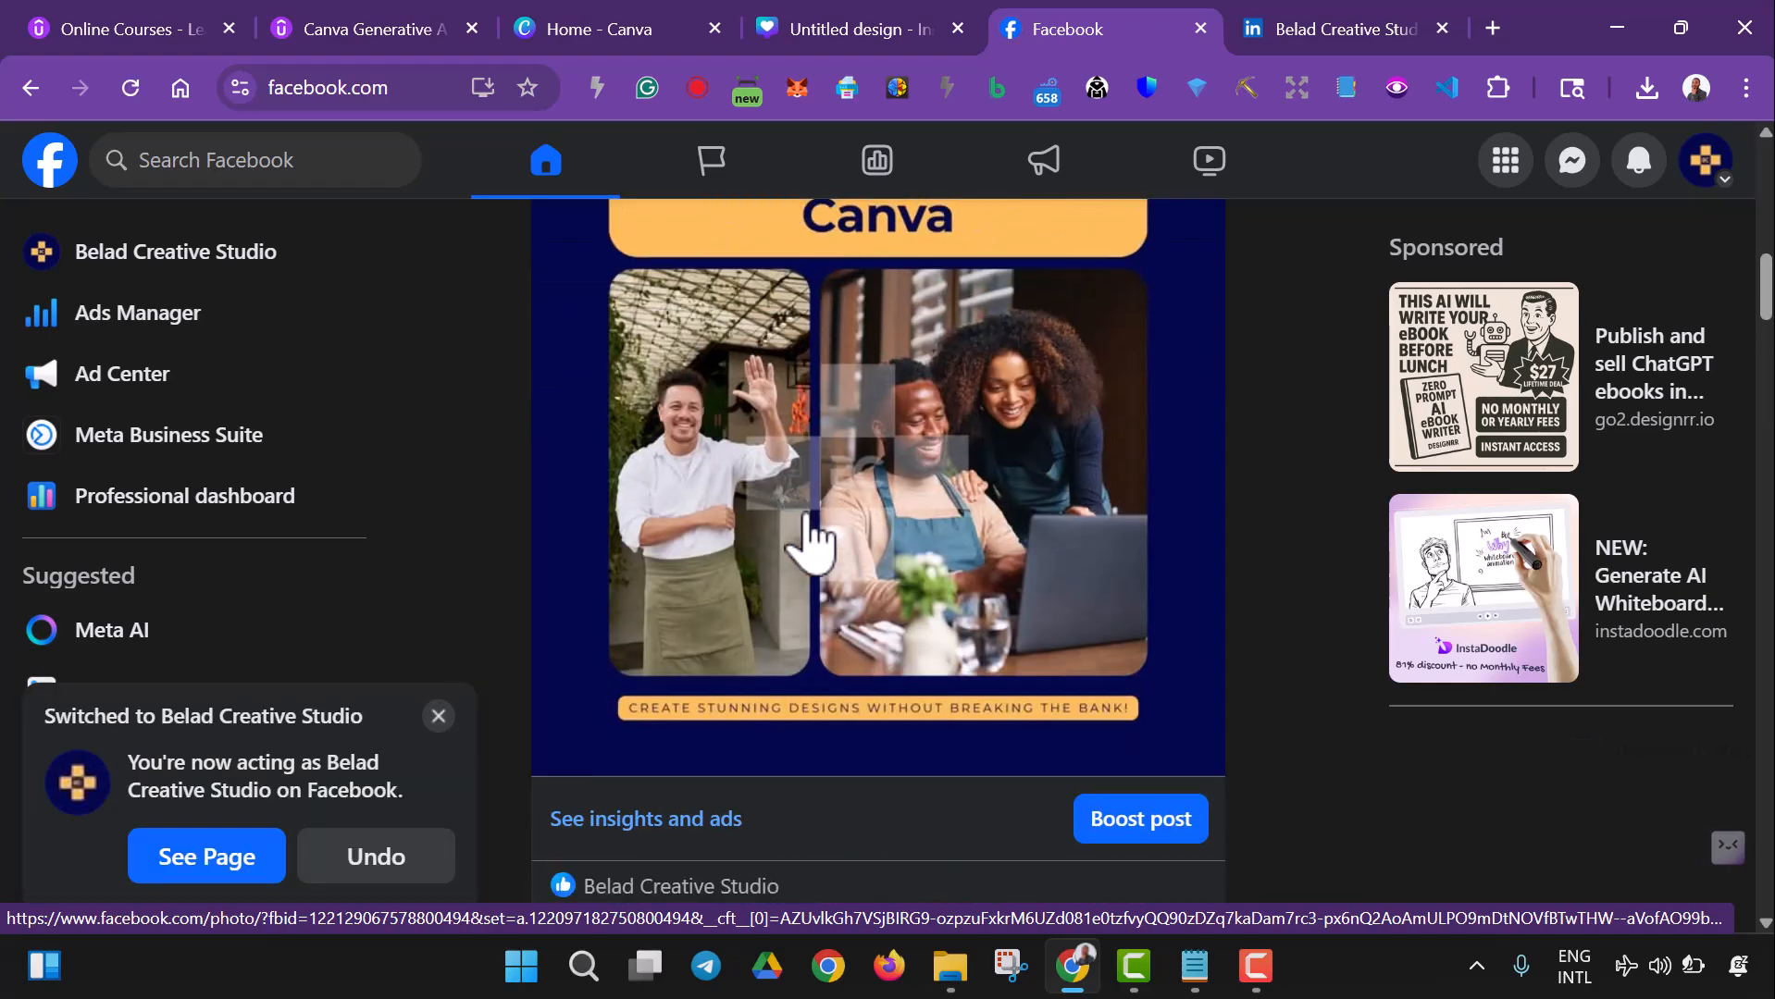
pyautogui.scroll(3, 1064, 740)
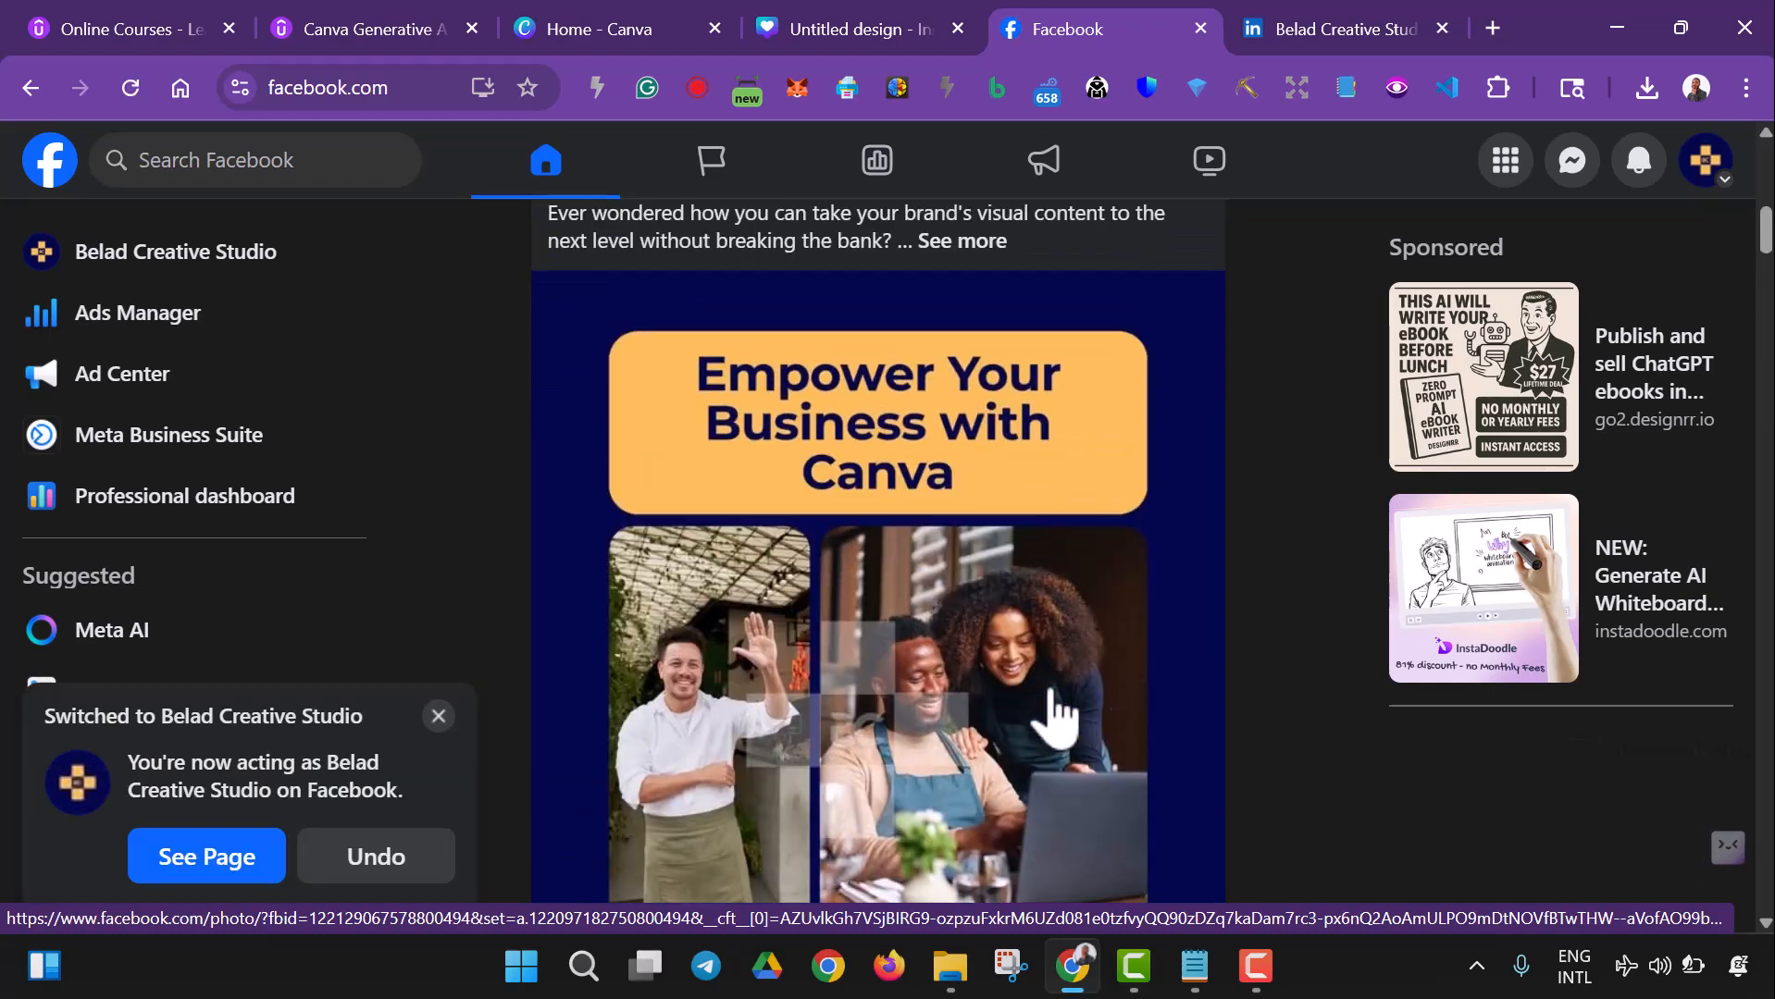
pyautogui.scroll(-5, 1055, 712)
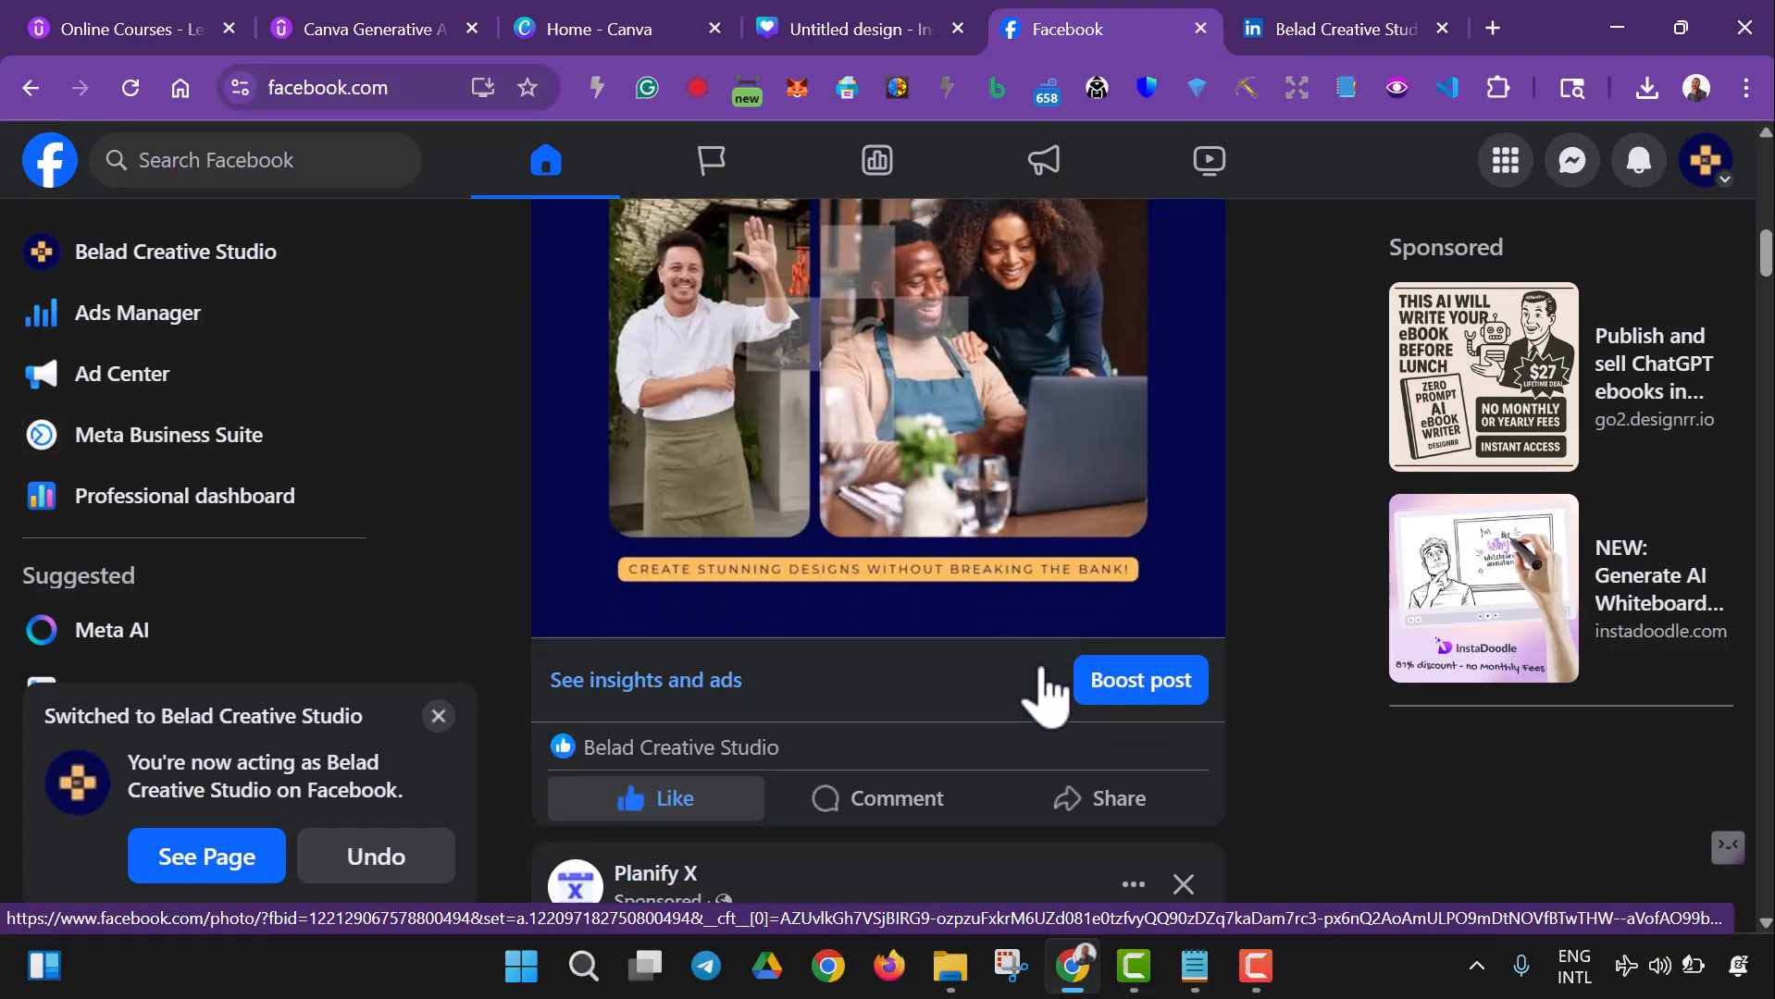
pyautogui.scroll(5, 1042, 693)
pyautogui.click(972, 264)
pyautogui.scroll(-10, 1032, 471)
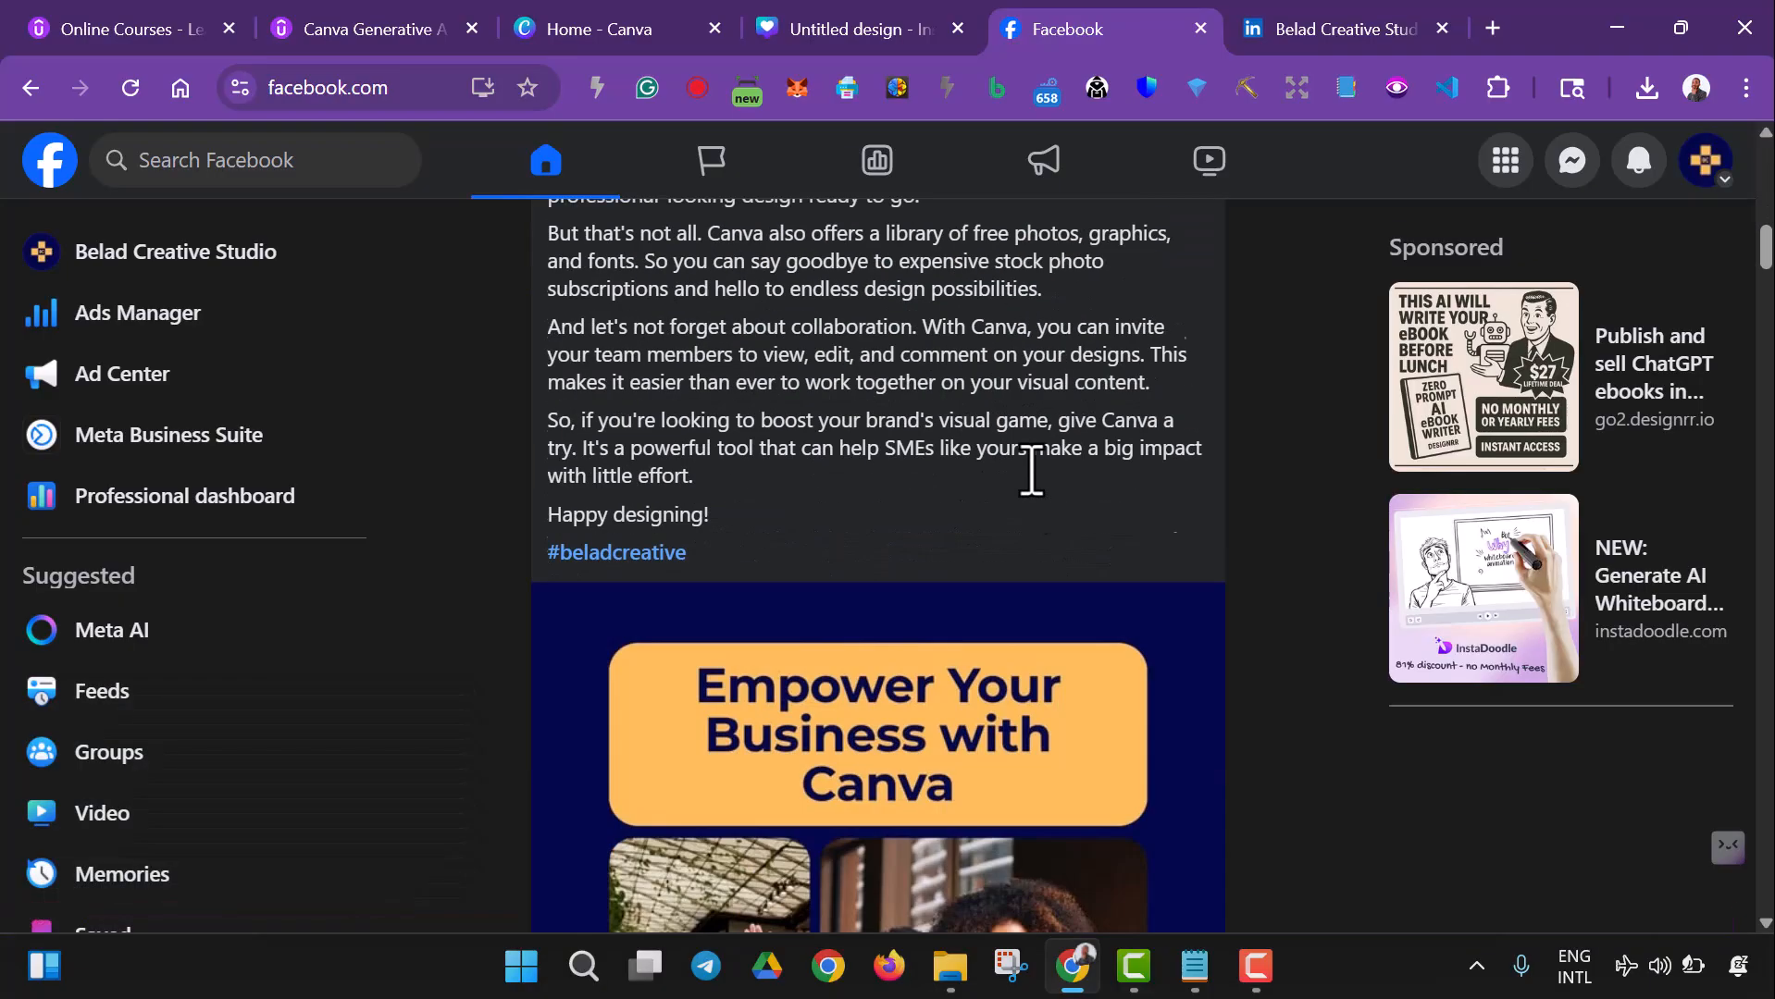